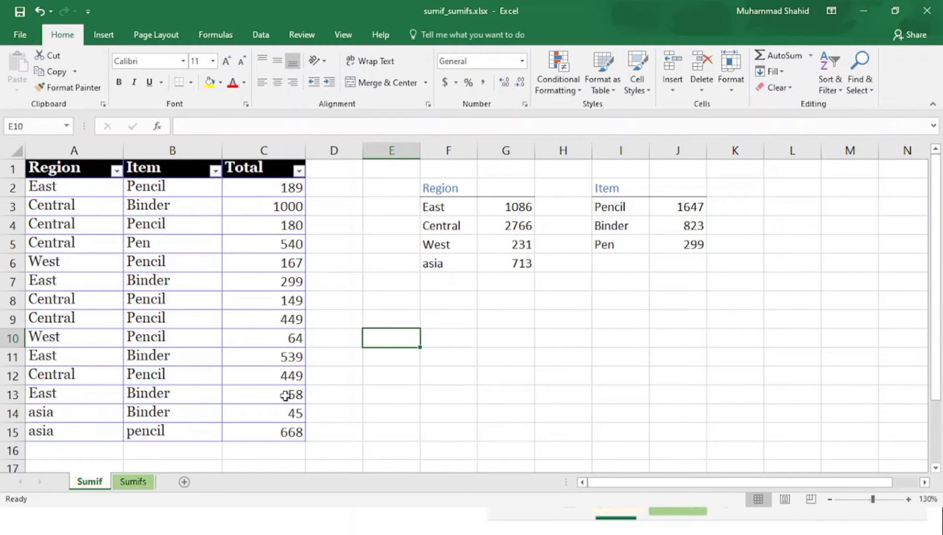
pyautogui.click(444, 210)
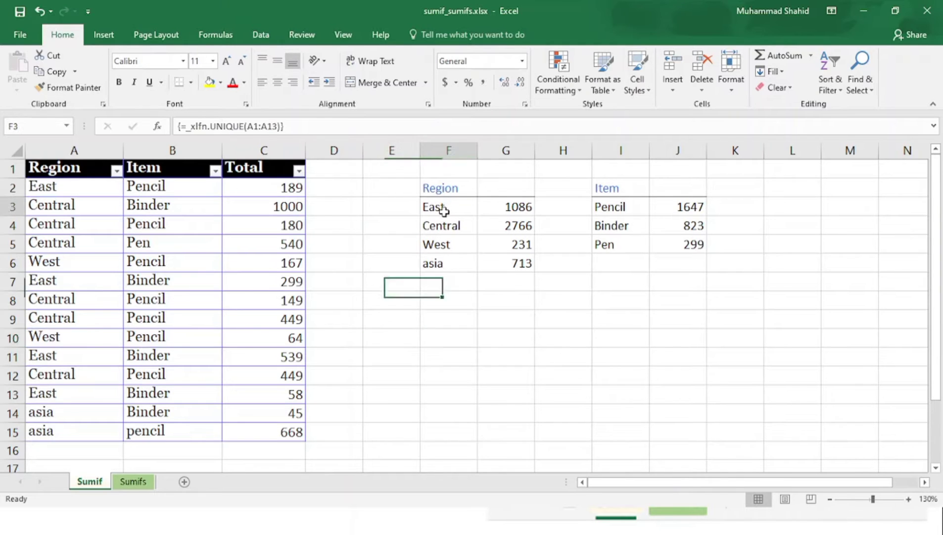
pyautogui.click(452, 231)
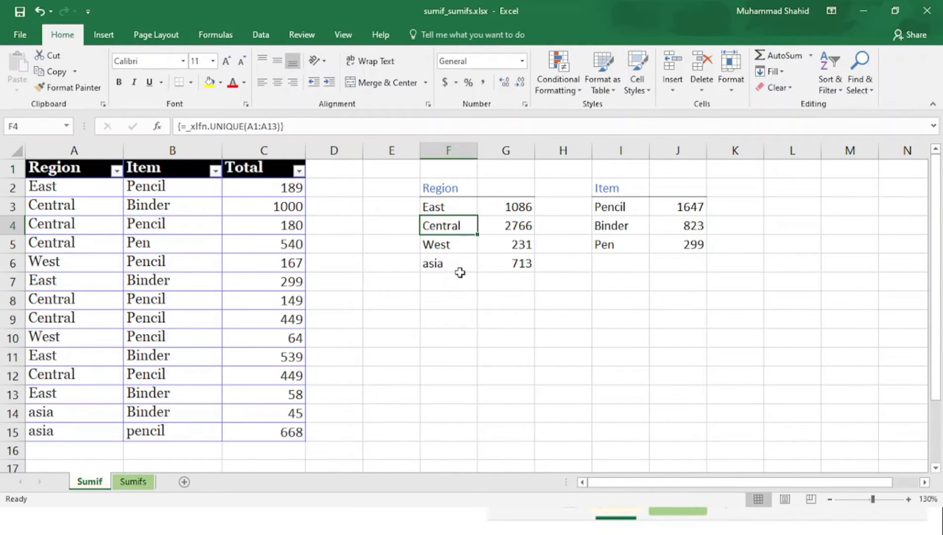
pyautogui.click(443, 249)
pyautogui.click(437, 264)
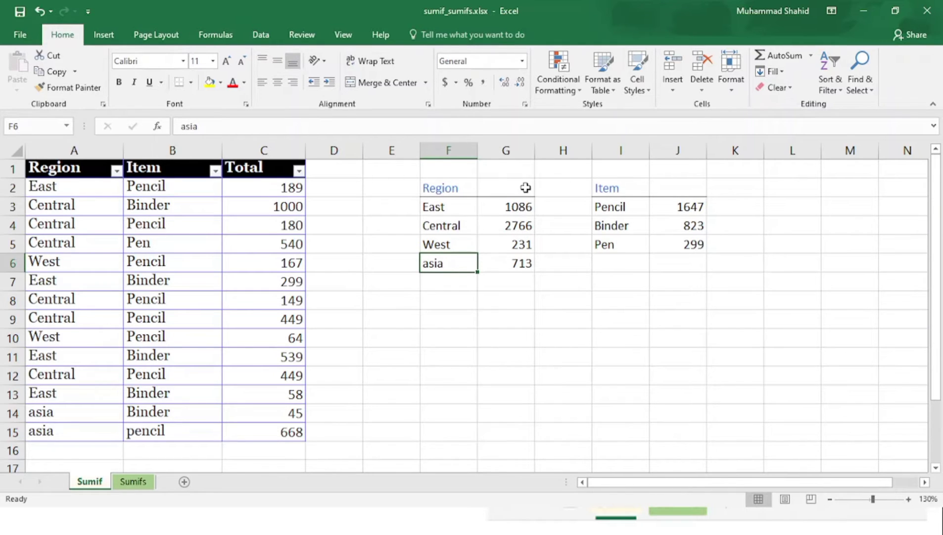
# Clear the existing region totals in cells G3:G6.
pyautogui.click(514, 211)
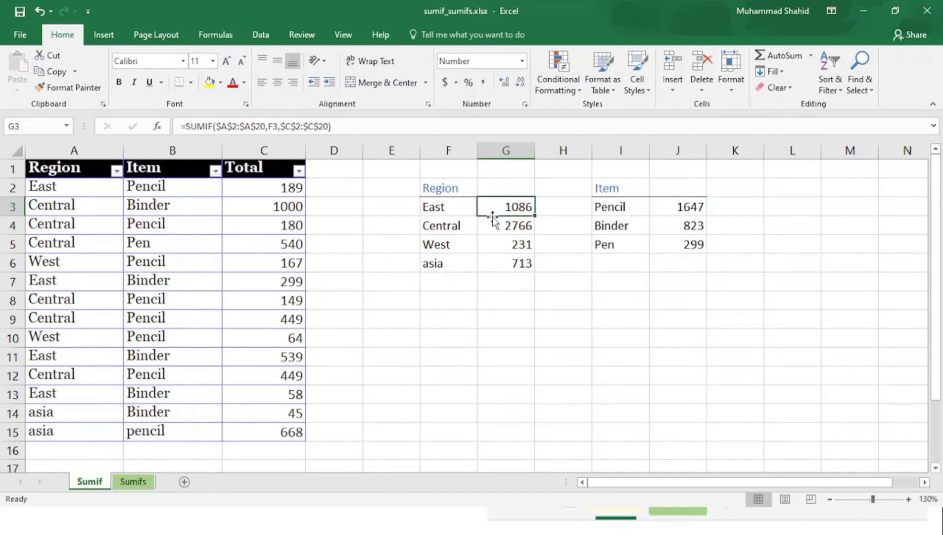
pyautogui.moveTo(534, 216); pyautogui.dragTo(524, 266)
pyautogui.press('Delete')
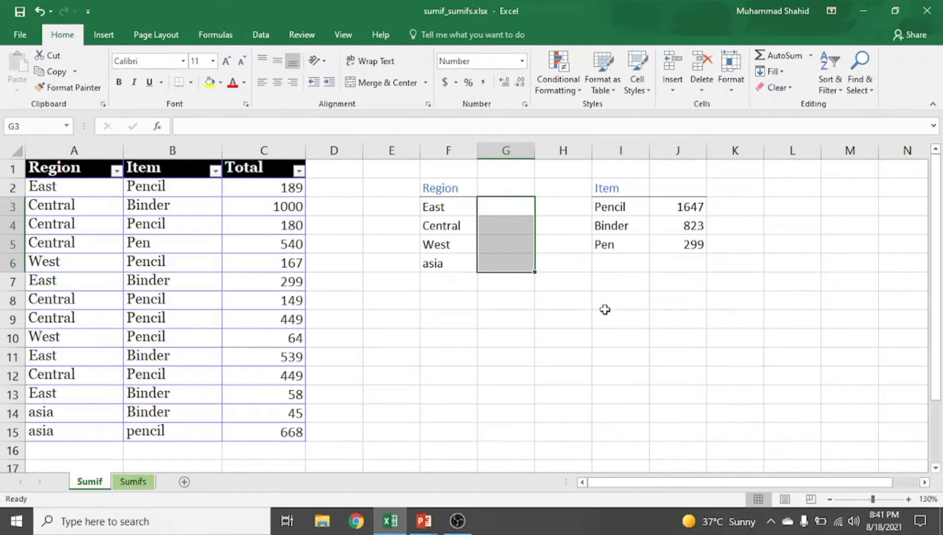
# Enter =SUMIF(A2:A15,F3,C2:C15) in G3 to total the East region.
pyautogui.click(500, 211)
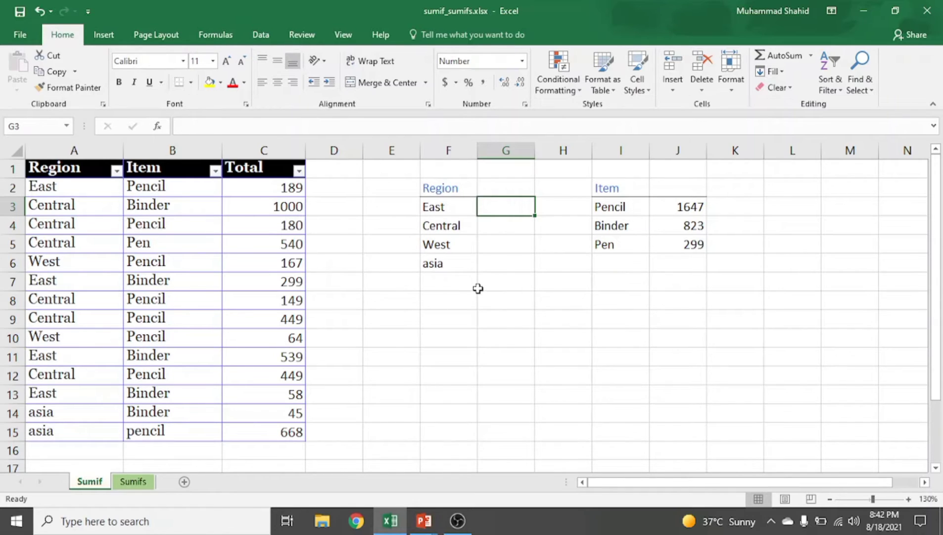
pyautogui.write('=')
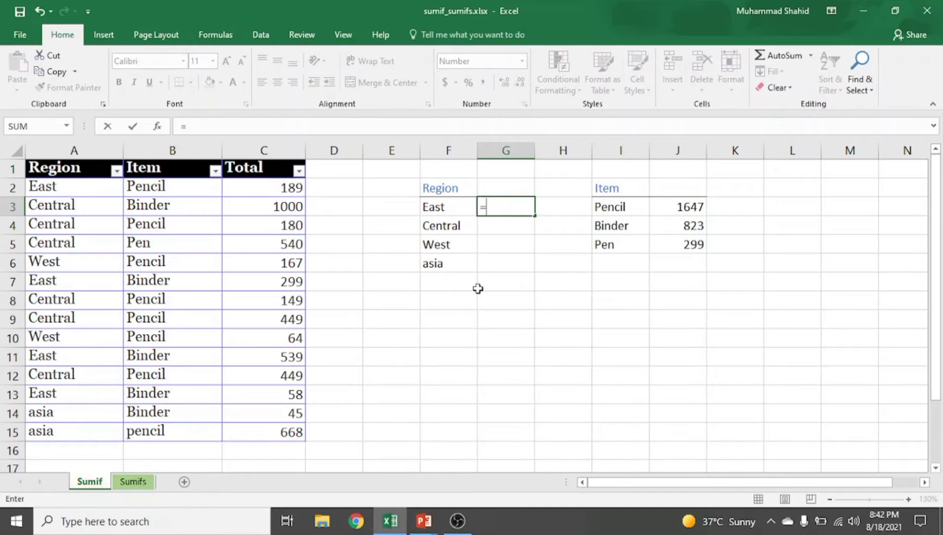
pyautogui.write('SU')
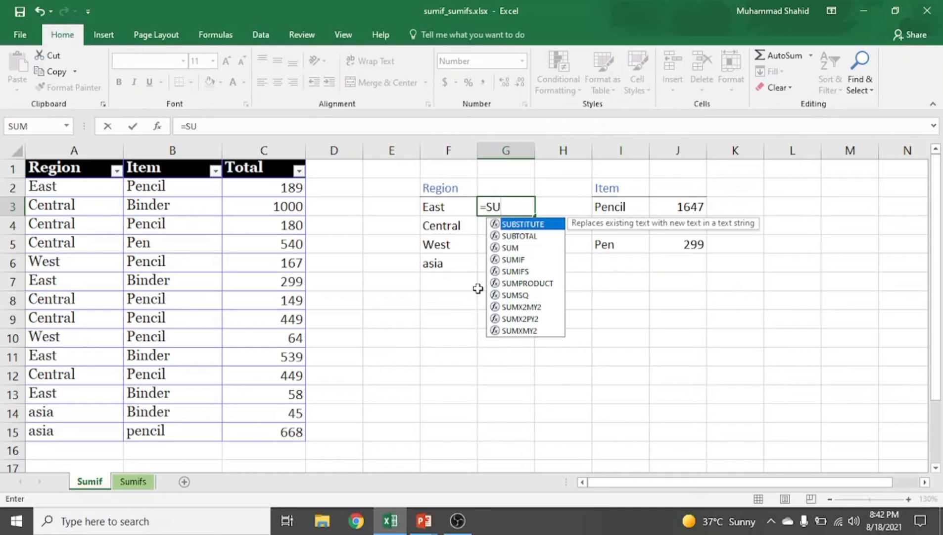
pyautogui.write('M')
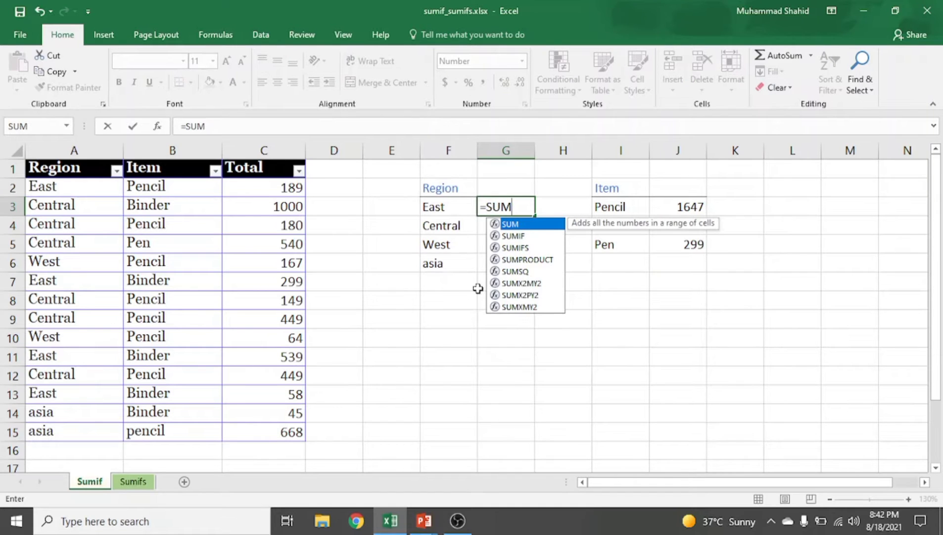
pyautogui.doubleClick(518, 236)
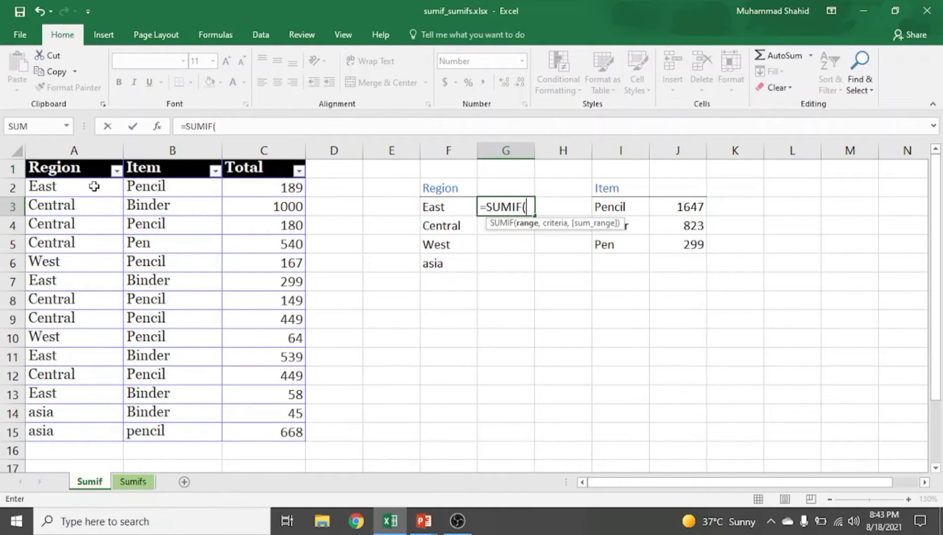
pyautogui.moveTo(60, 182); pyautogui.dragTo(64, 436)
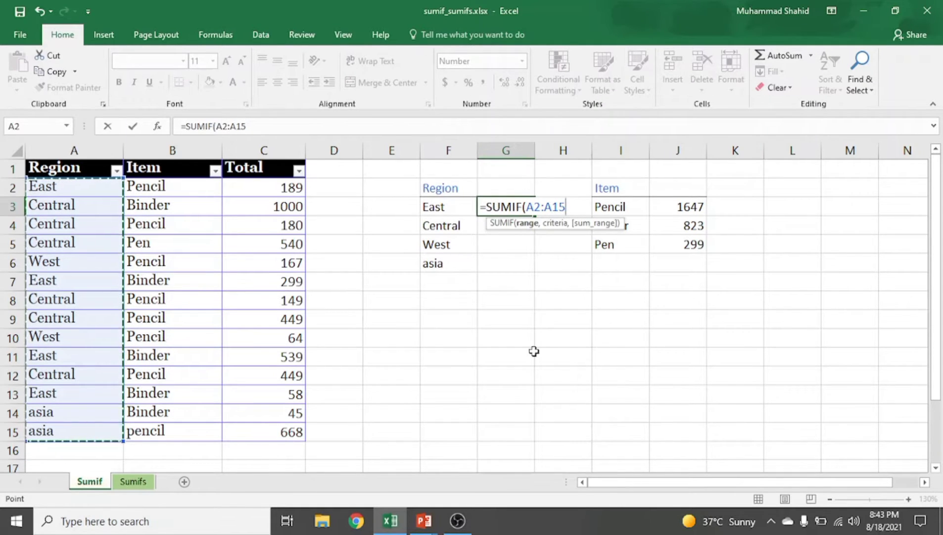
pyautogui.write(',')
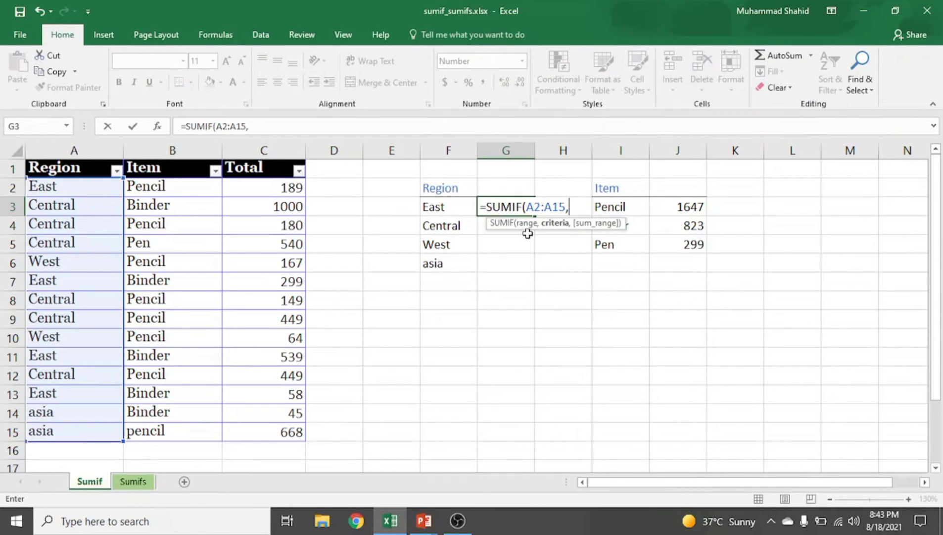
pyautogui.press('BackSpace')
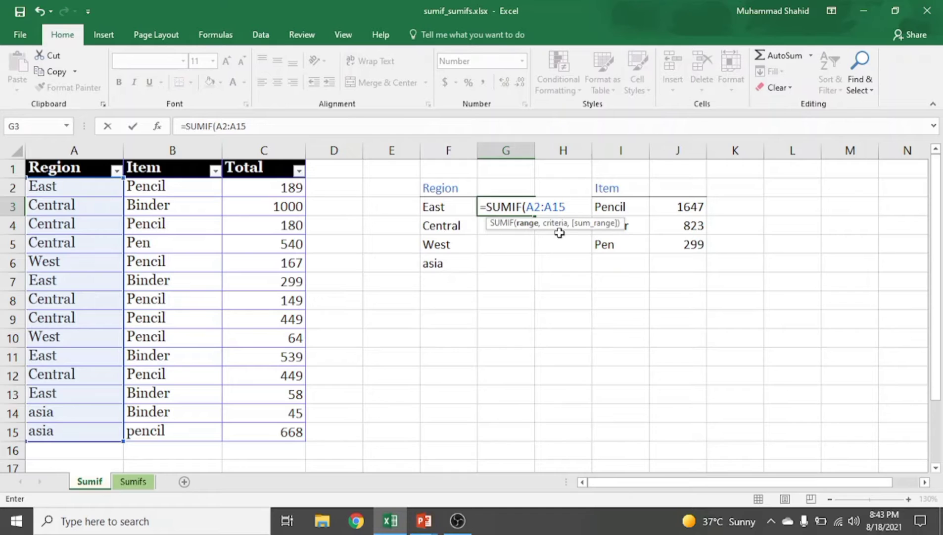
pyautogui.write(',')
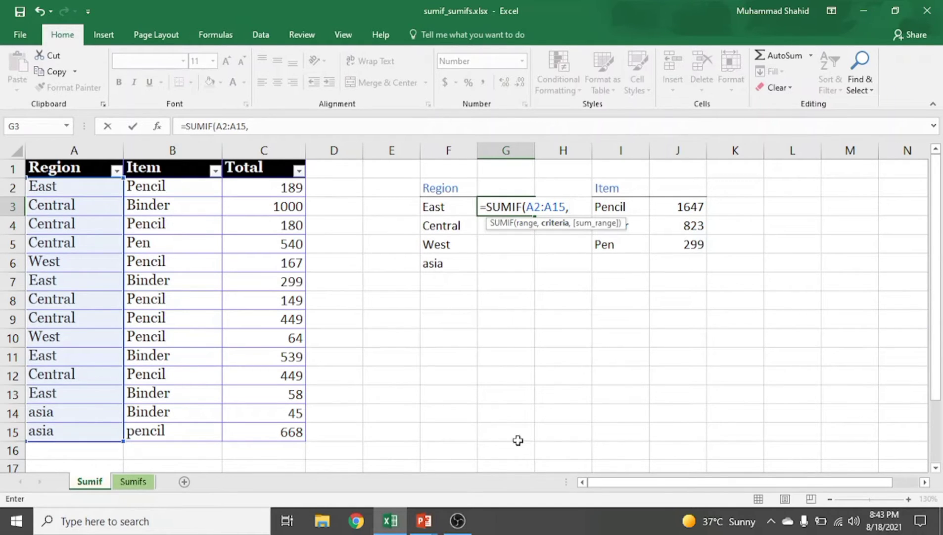
pyautogui.click(439, 206)
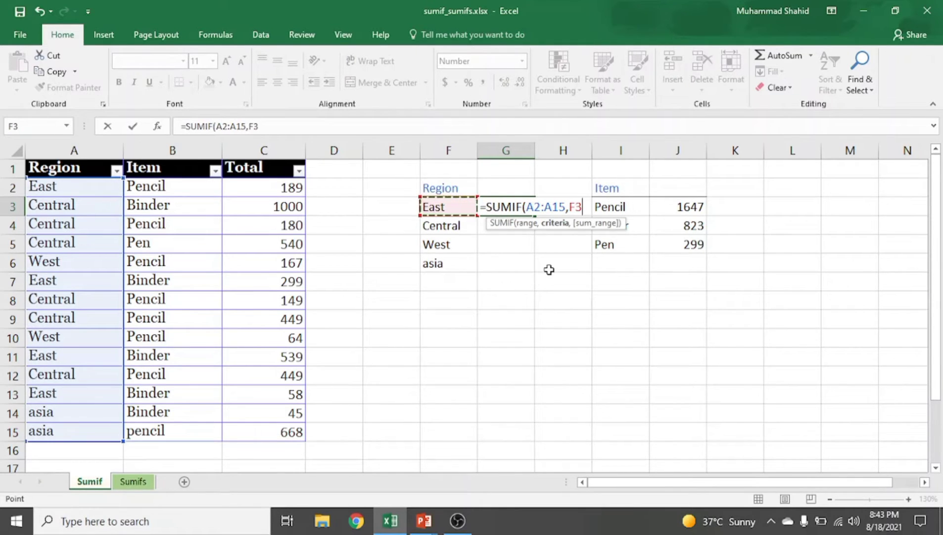
pyautogui.write(',')
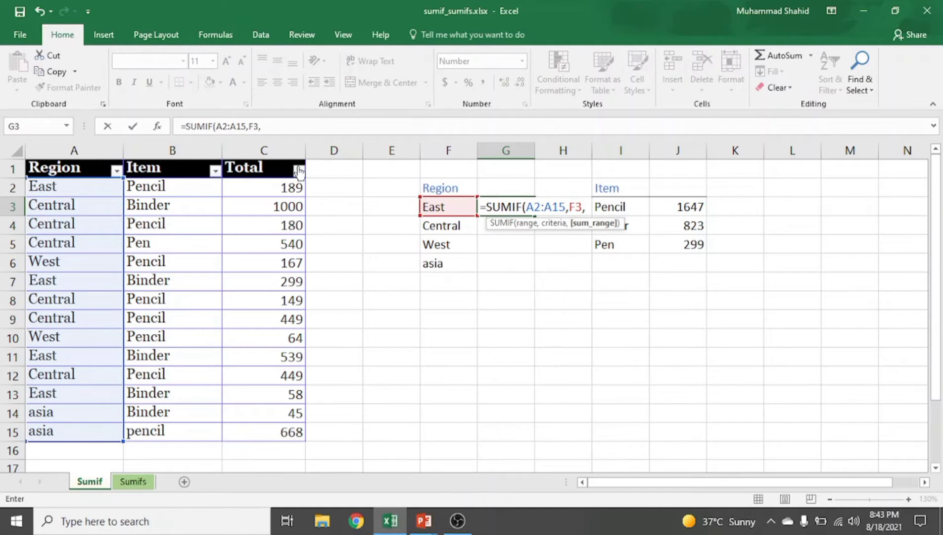
pyautogui.moveTo(283, 184); pyautogui.dragTo(289, 435)
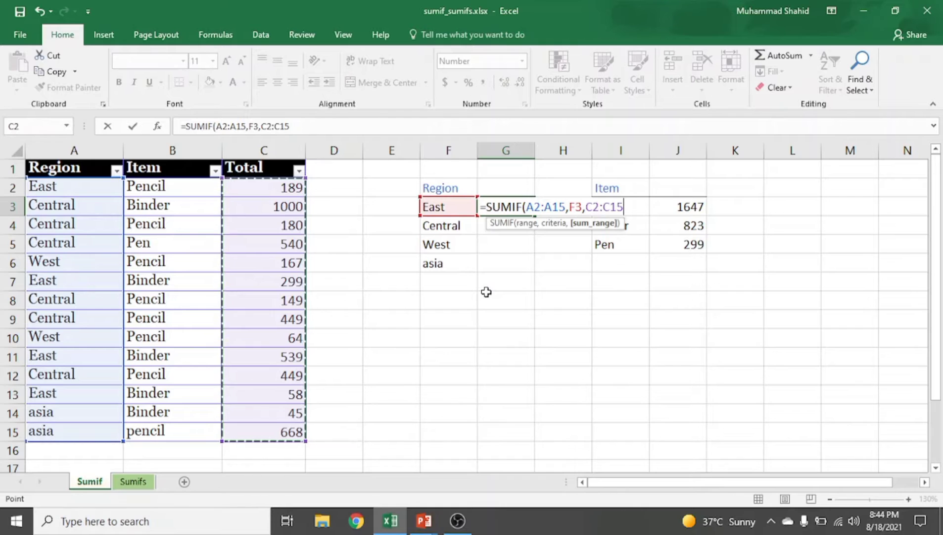
pyautogui.write(')')
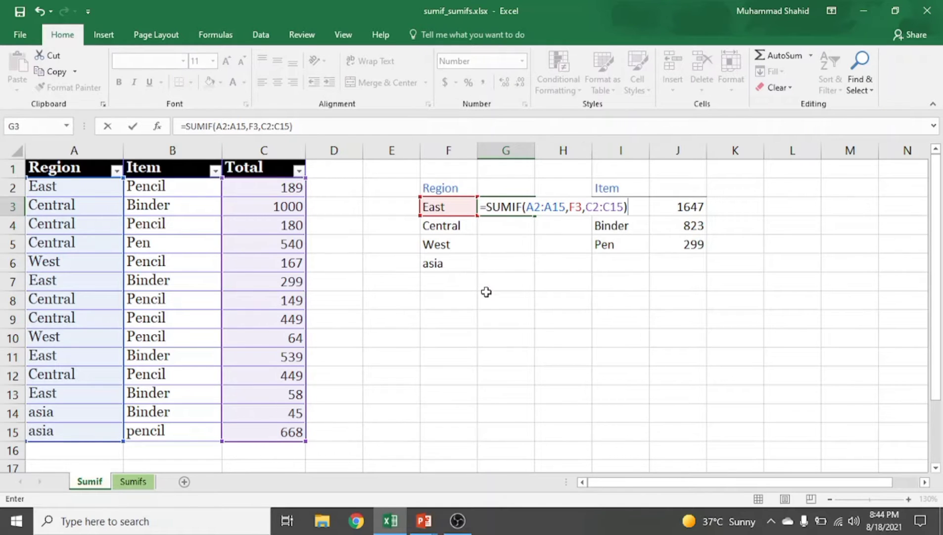
pyautogui.press('Return')
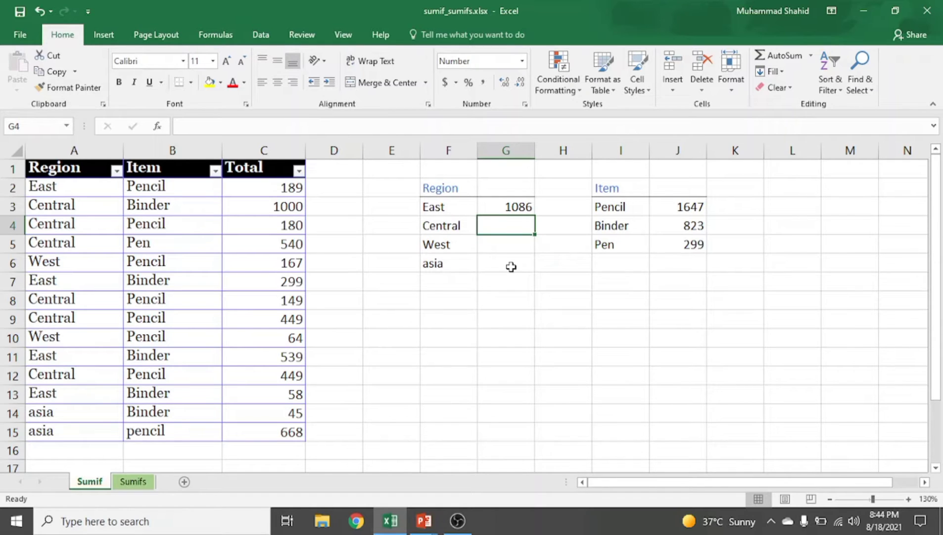
# Enter =SUMIF(A2:A15,F4,C2:C15) in G4 to total the Central region.
pyautogui.write('=S')
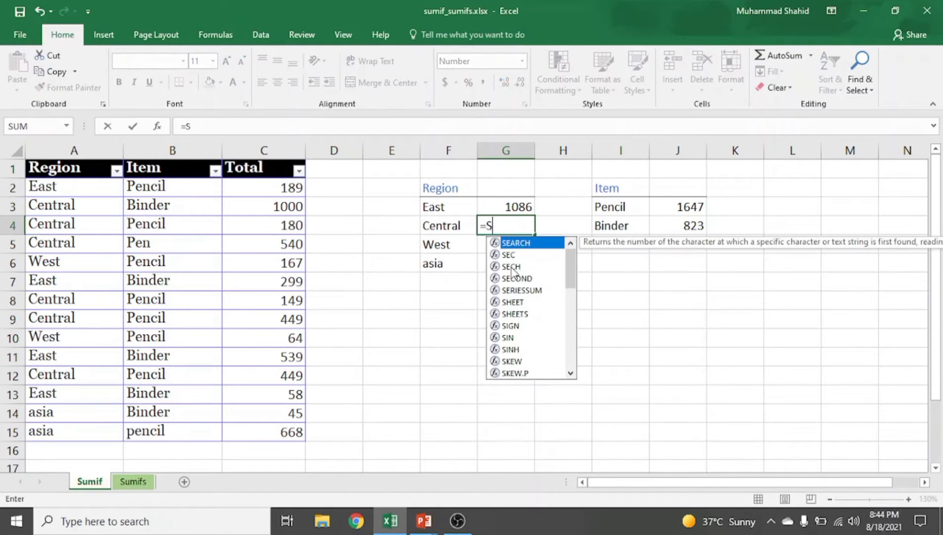
pyautogui.write('UM')
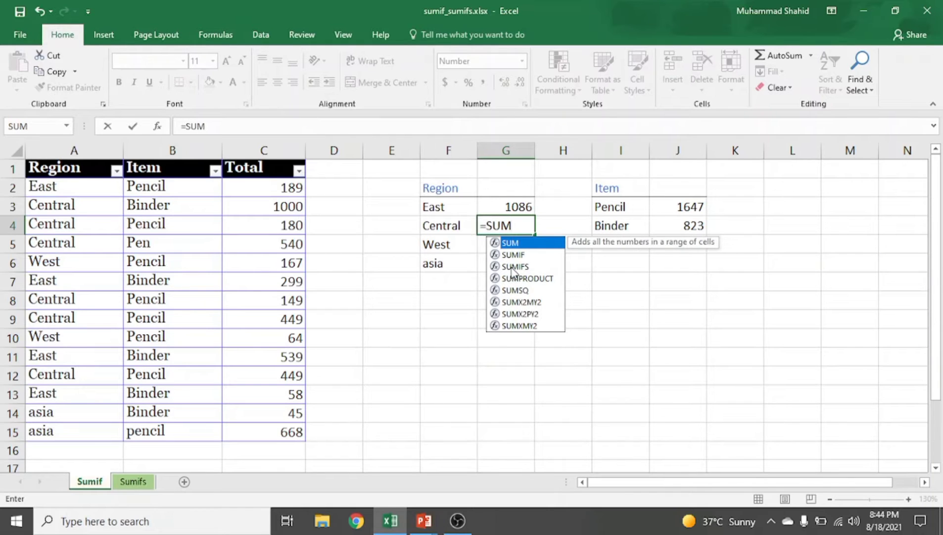
pyautogui.doubleClick(514, 255)
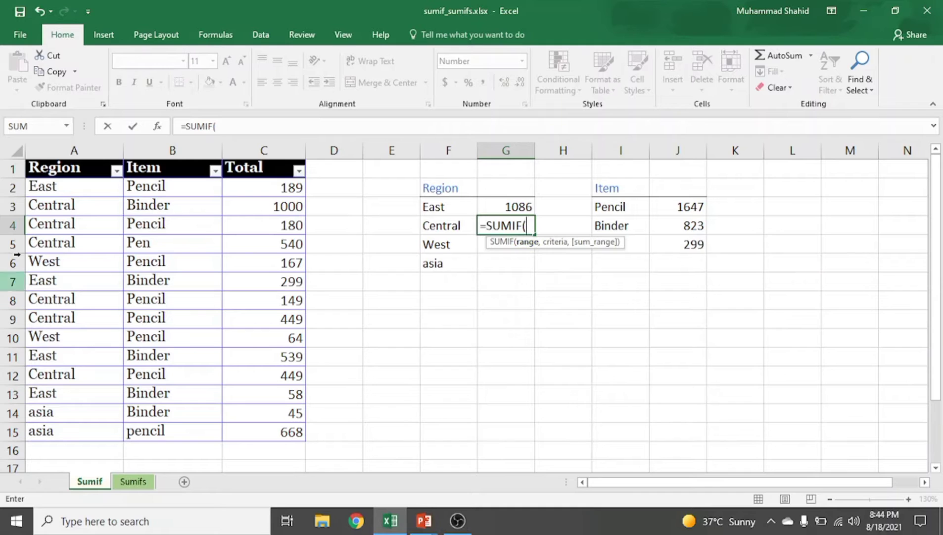
pyautogui.moveTo(64, 189); pyautogui.dragTo(105, 437)
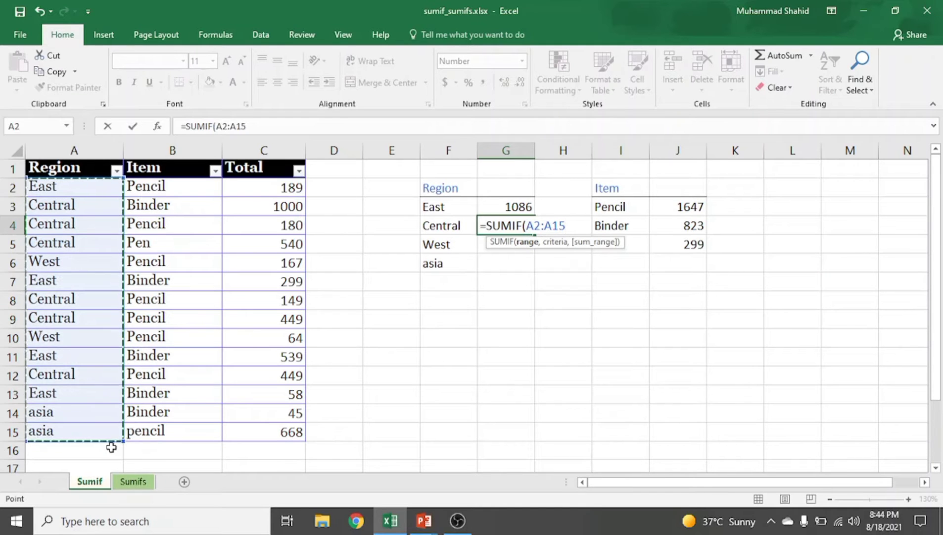
pyautogui.write(',')
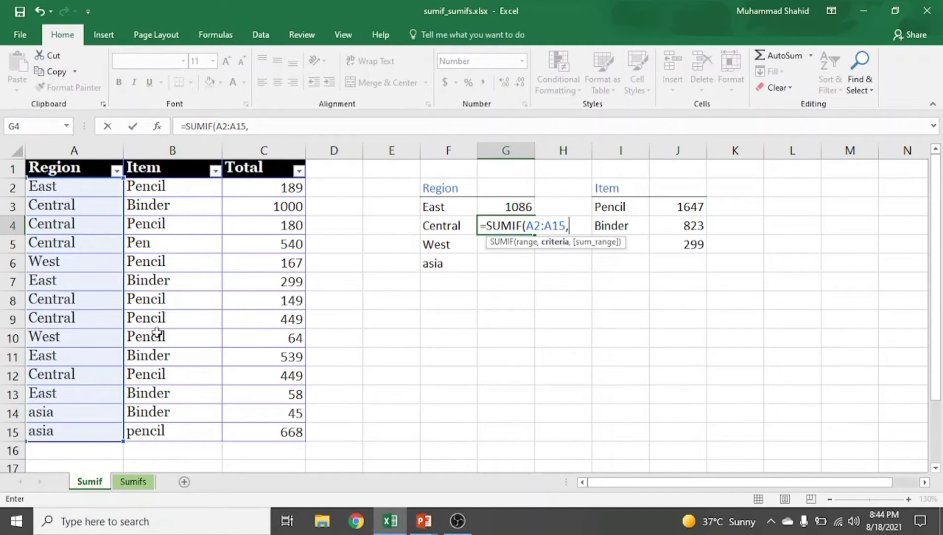
pyautogui.click(449, 224)
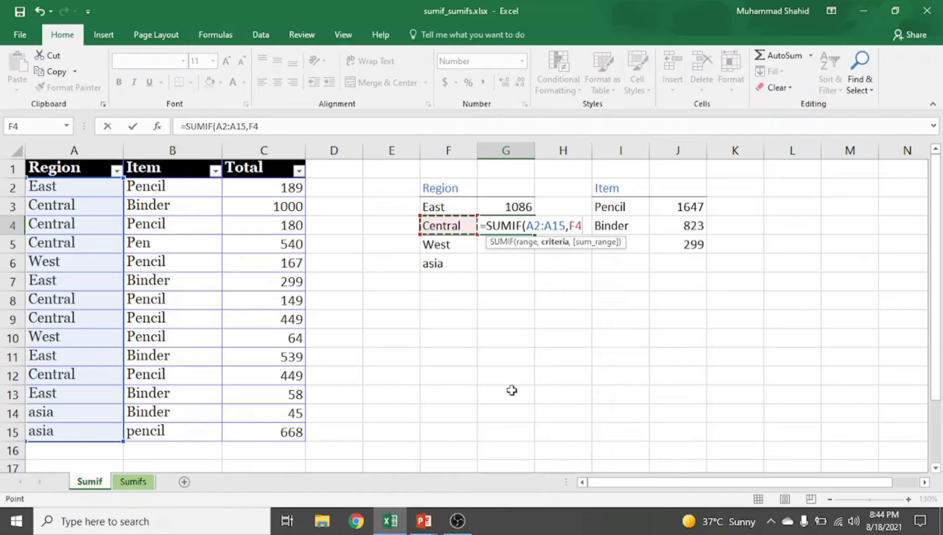
pyautogui.write(',')
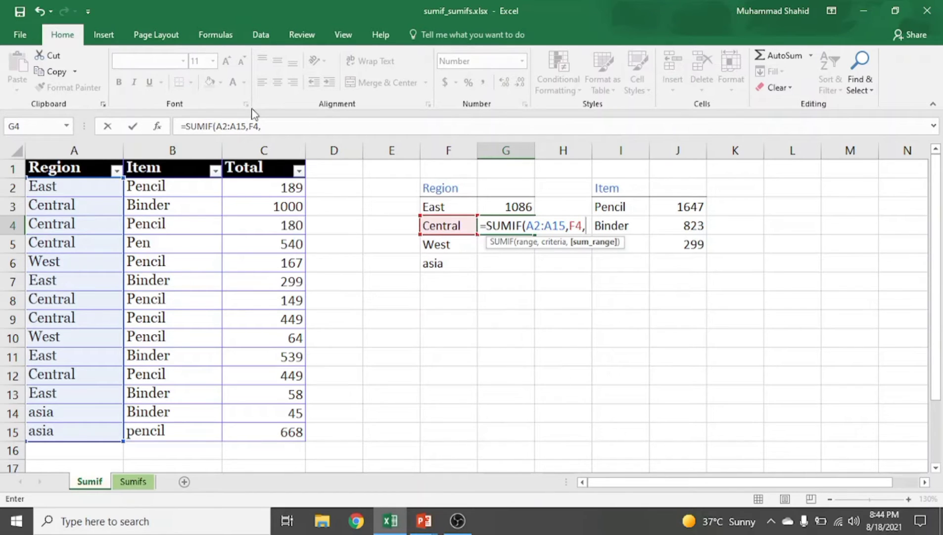
pyautogui.moveTo(287, 184); pyautogui.dragTo(289, 432)
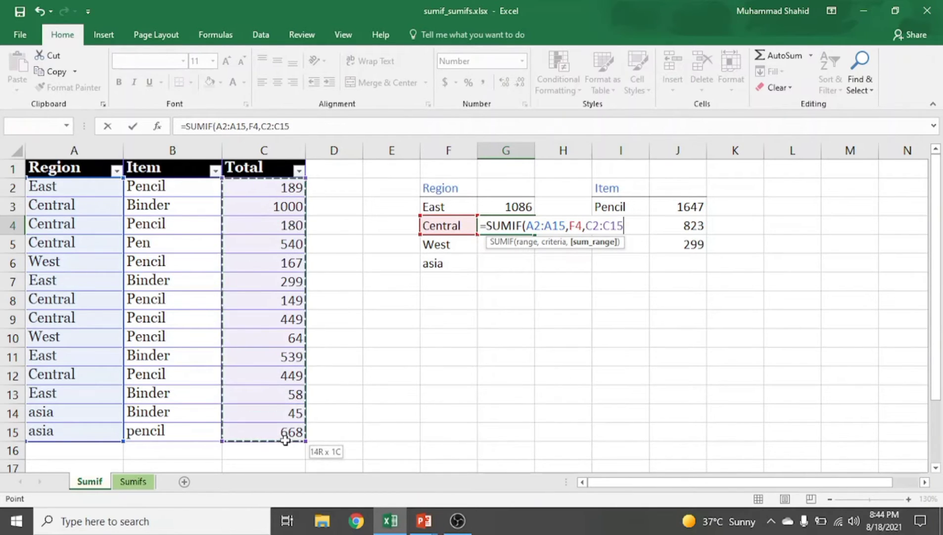
pyautogui.write(')')
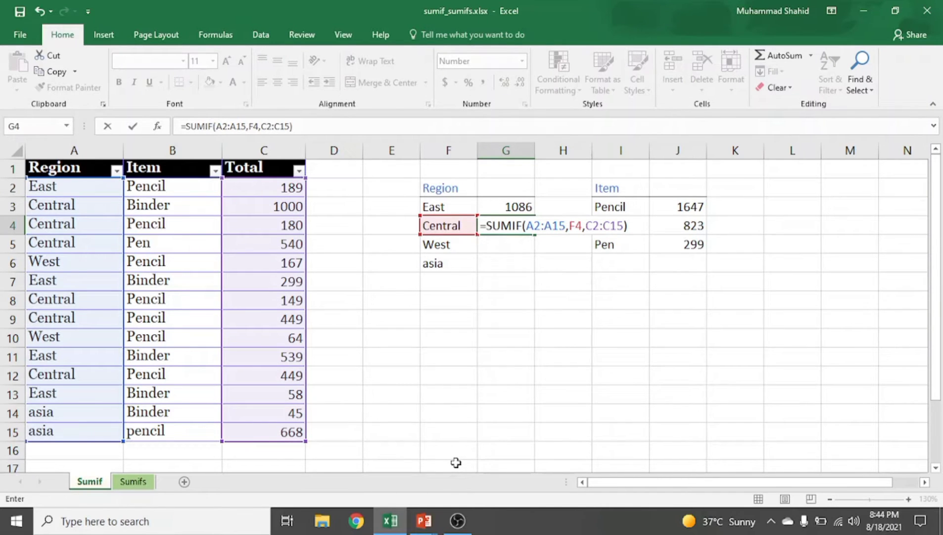
pyautogui.press('Return')
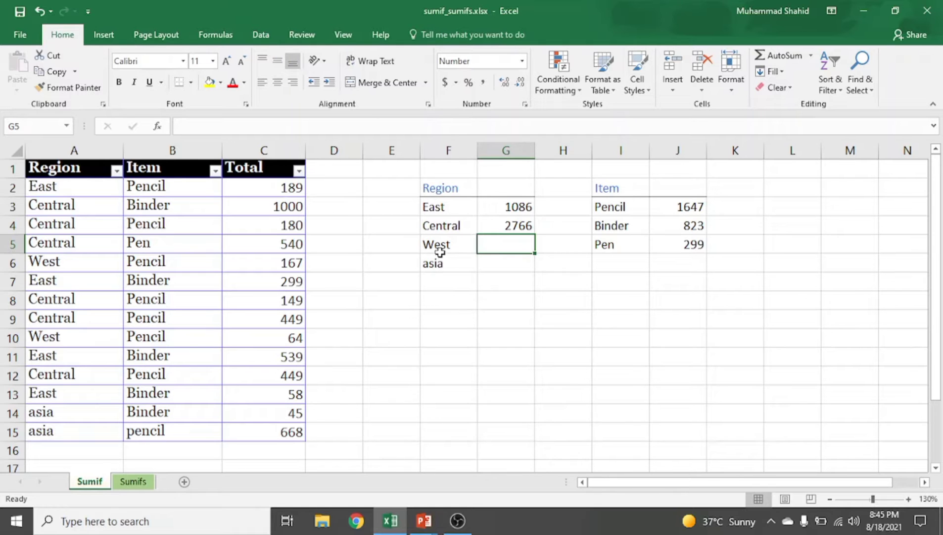
# Fill the SUMIF formula in G4 down through G6 for the West and asia regions.
pyautogui.moveTo(445, 282); pyautogui.dragTo(450, 465)
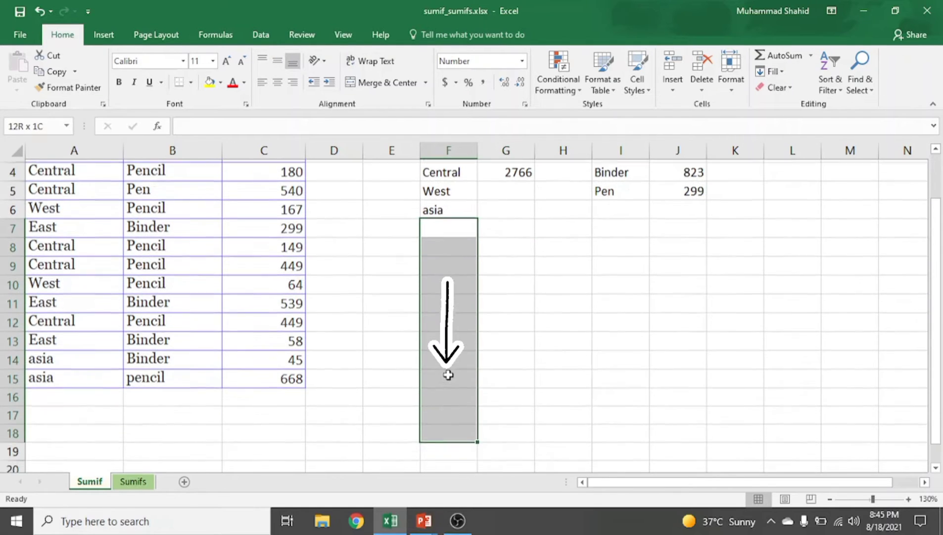
pyautogui.scroll(1, 451, 388)
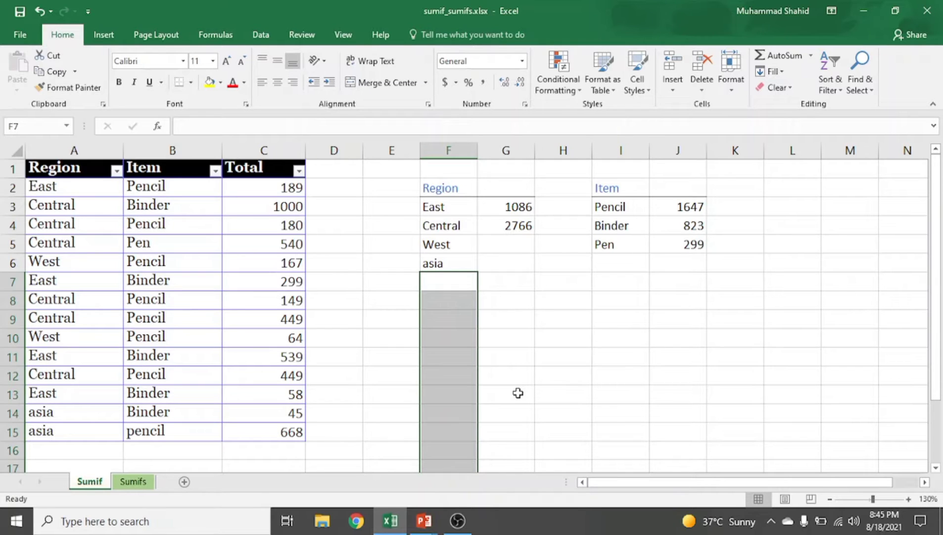
pyautogui.click(511, 246)
pyautogui.click(523, 221)
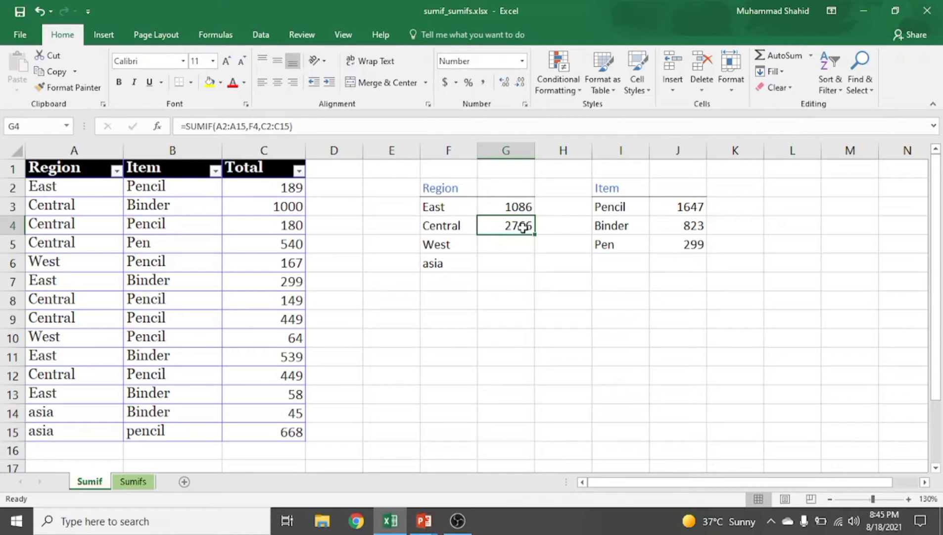
pyautogui.moveTo(533, 236); pyautogui.dragTo(536, 272)
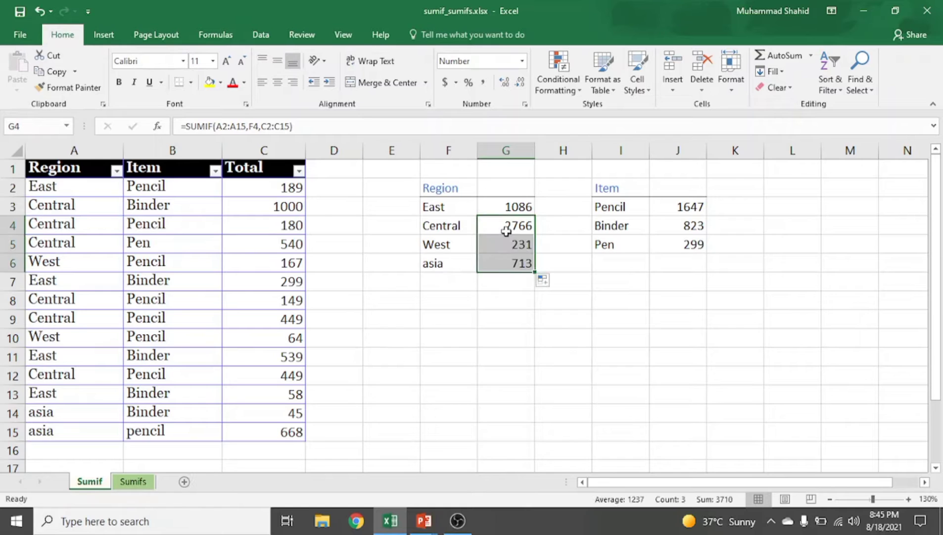
# Examine which region and total ranges the West formula in G5 refers to.
pyautogui.click(517, 244)
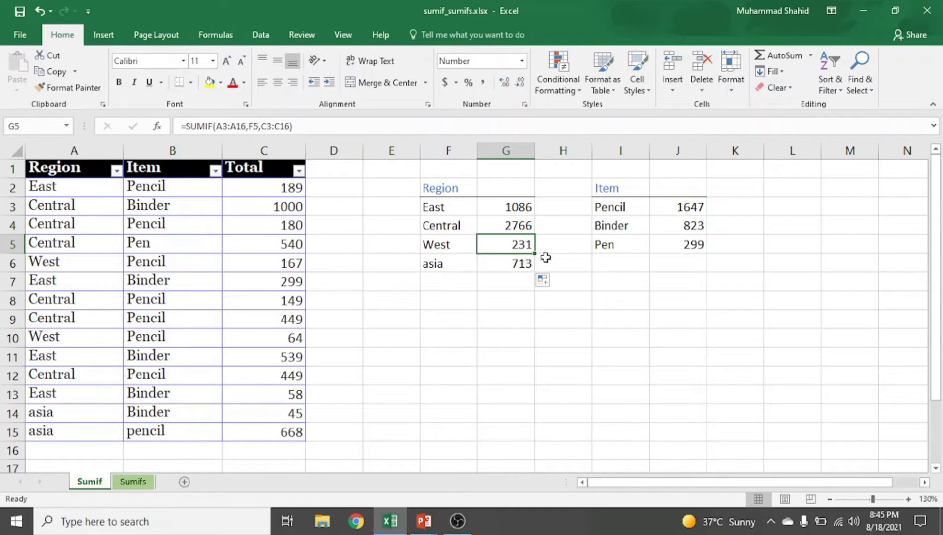
pyautogui.doubleClick(512, 243)
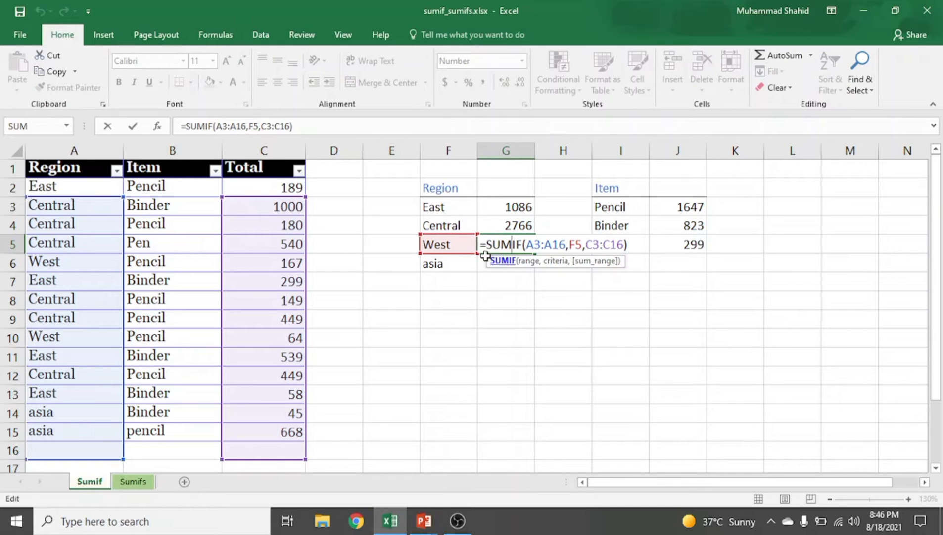
pyautogui.click(411, 313)
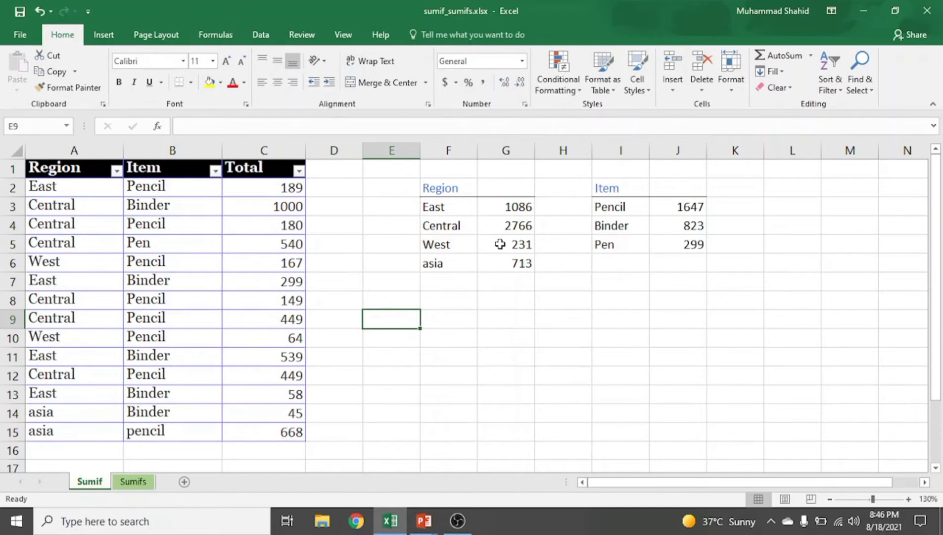
pyautogui.click(501, 244)
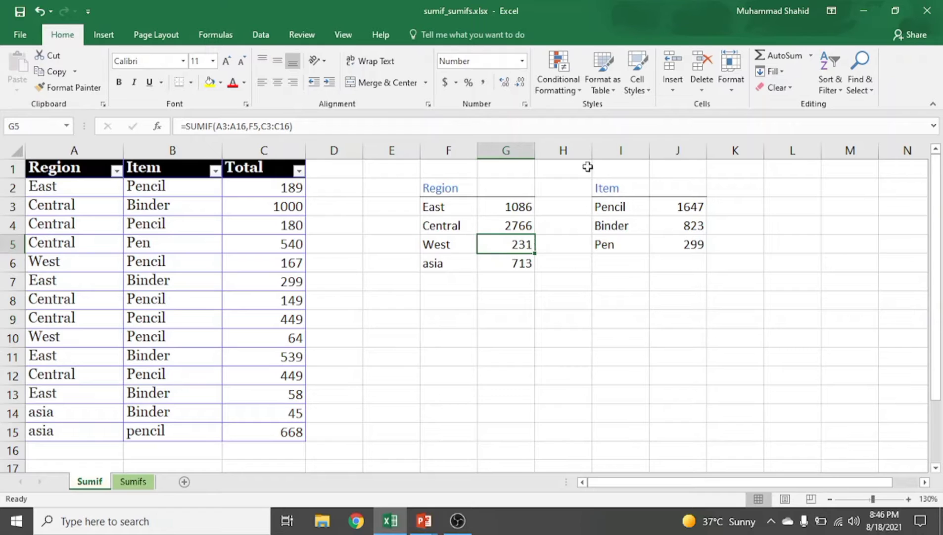
pyautogui.click(337, 128)
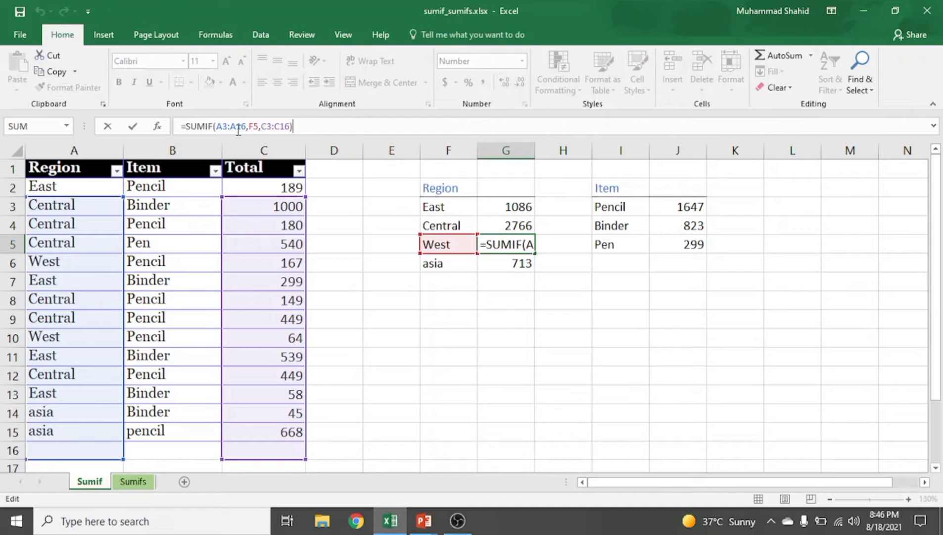
pyautogui.click(449, 319)
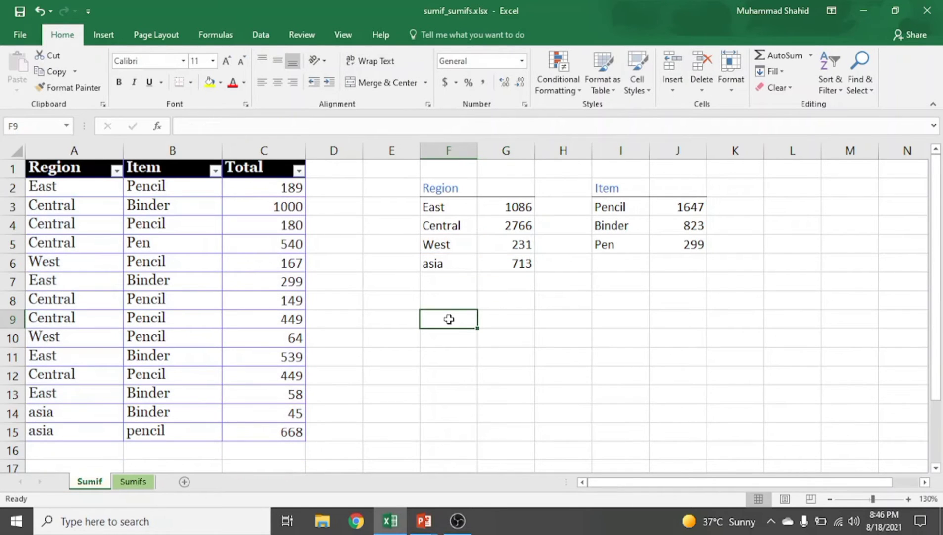
# Compare the ranges referenced by the SUMIF formulas in G3, G4, G5 and G6.
pyautogui.click(508, 206)
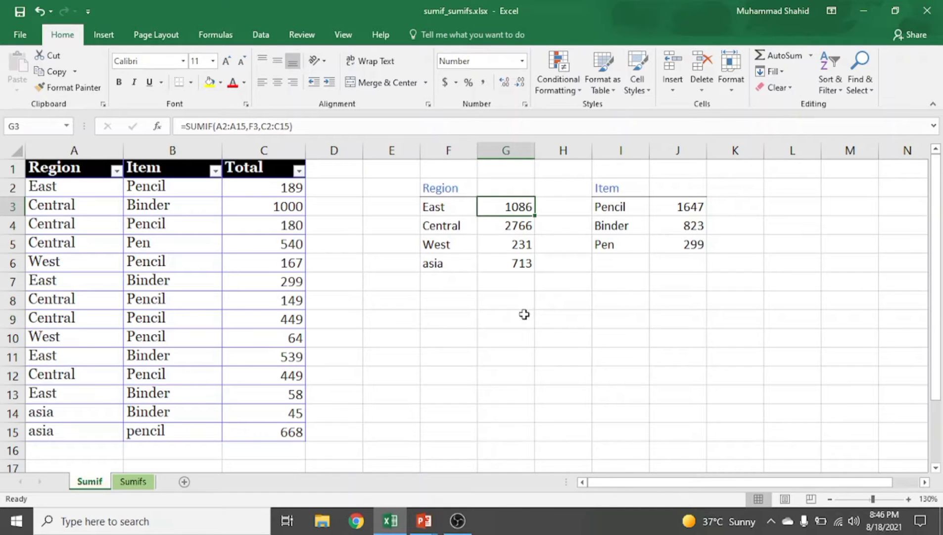
pyautogui.click(468, 130)
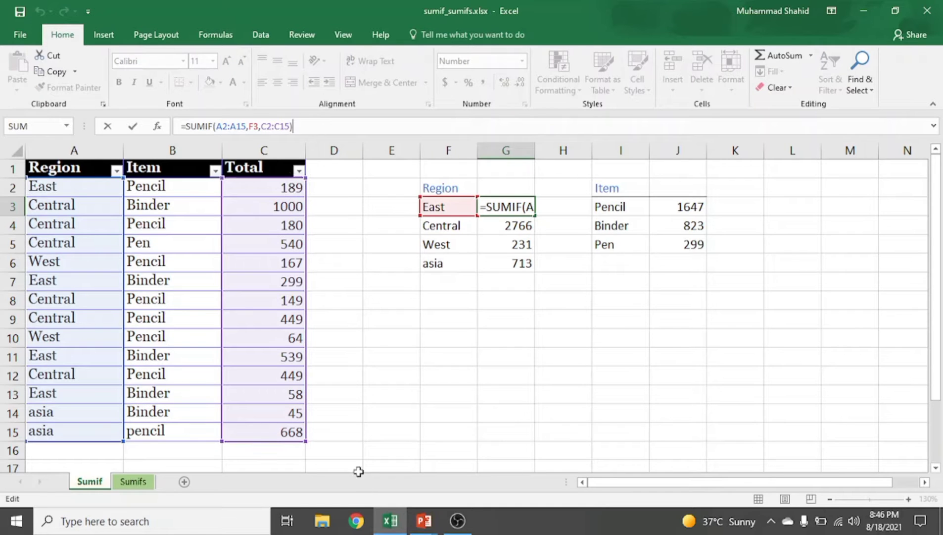
pyautogui.click(458, 297)
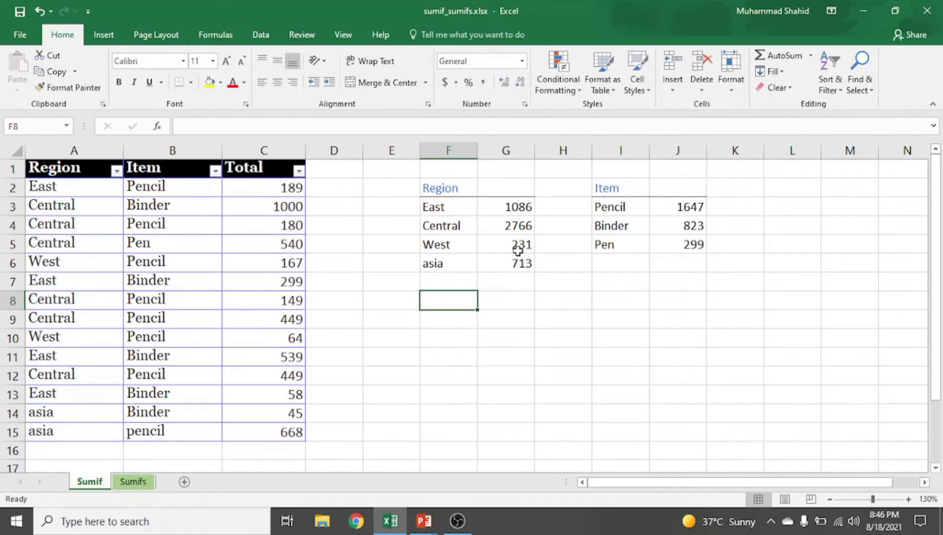
pyautogui.click(521, 231)
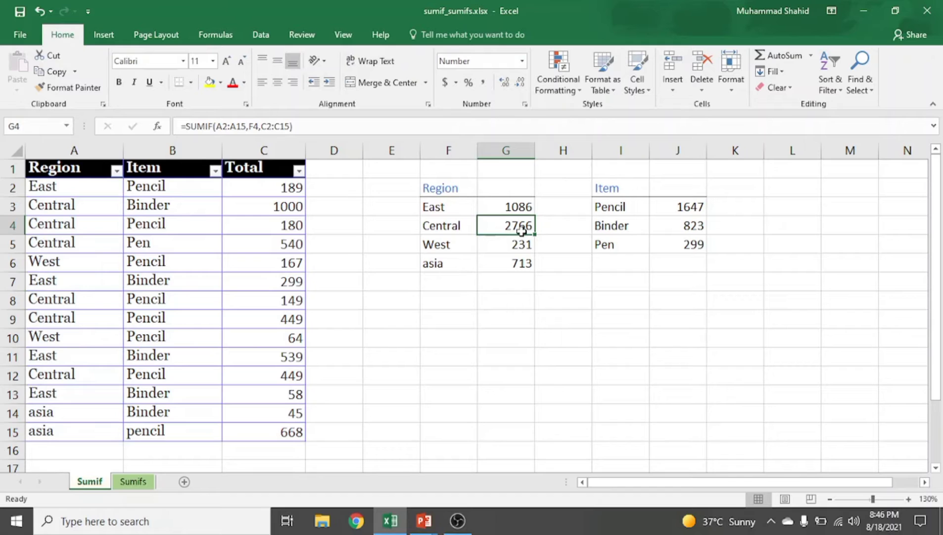
pyautogui.click(389, 125)
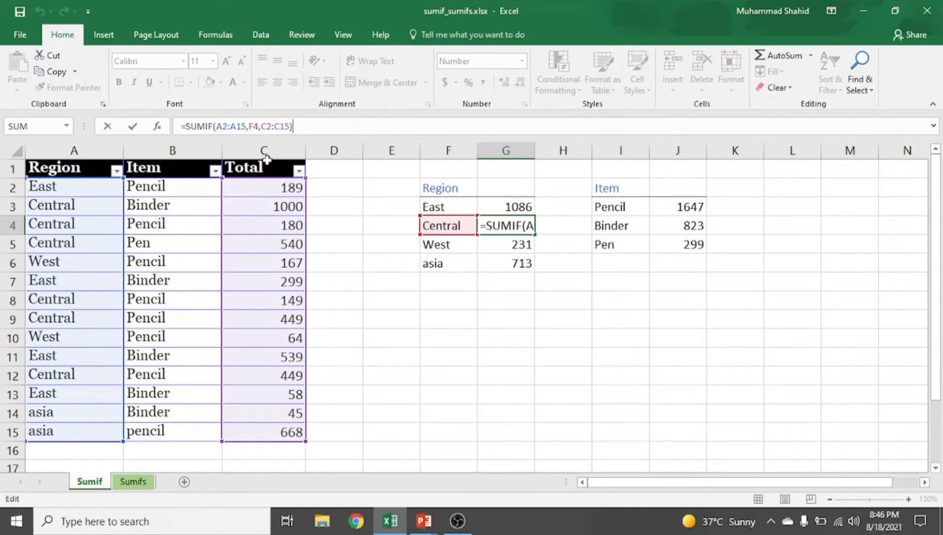
pyautogui.click(512, 244)
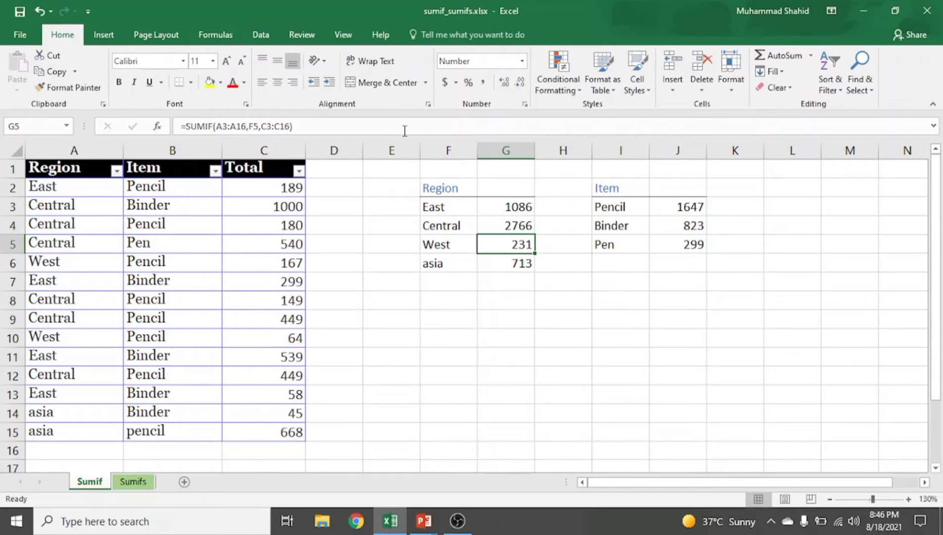
pyautogui.click(405, 131)
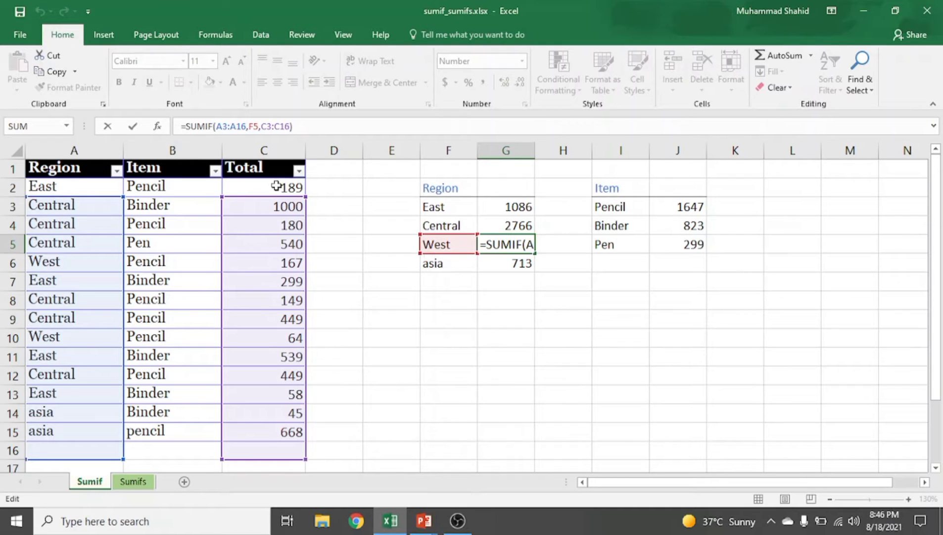
pyautogui.click(514, 261)
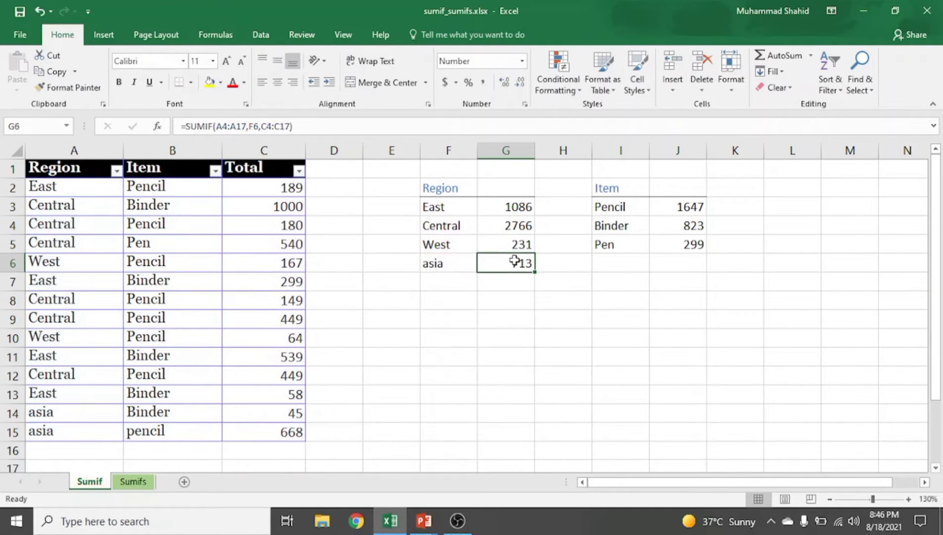
pyautogui.click(437, 128)
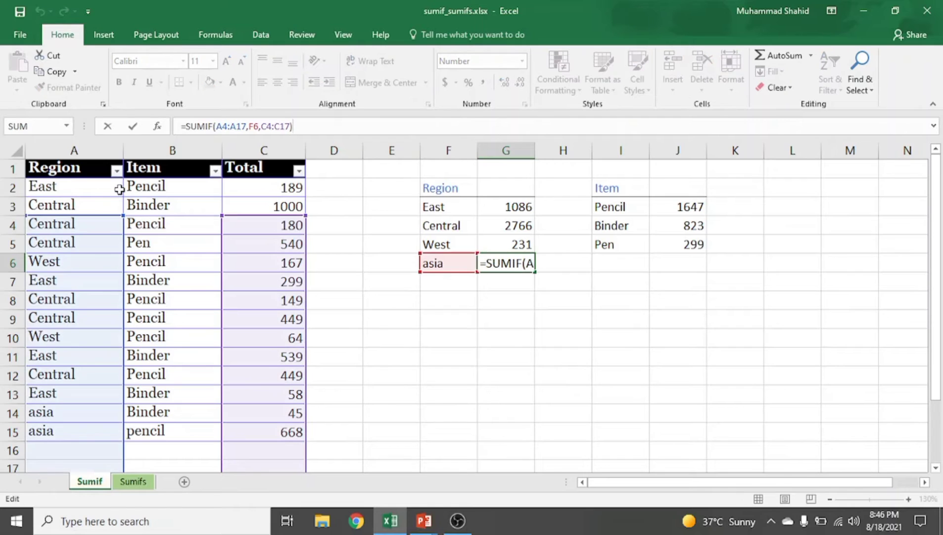
pyautogui.click(481, 304)
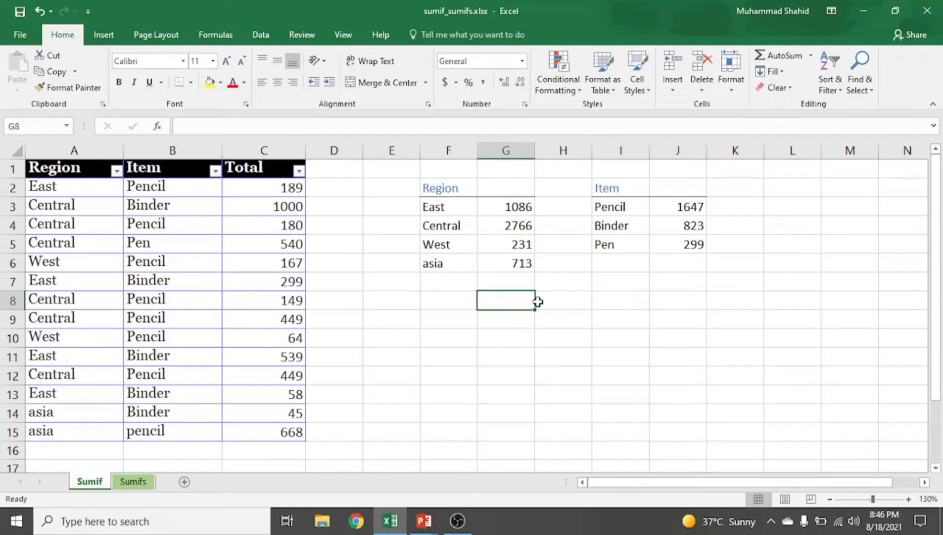
# Check the data record in A2:C2 against the ranges used by the asia and West formulas.
pyautogui.click(525, 259)
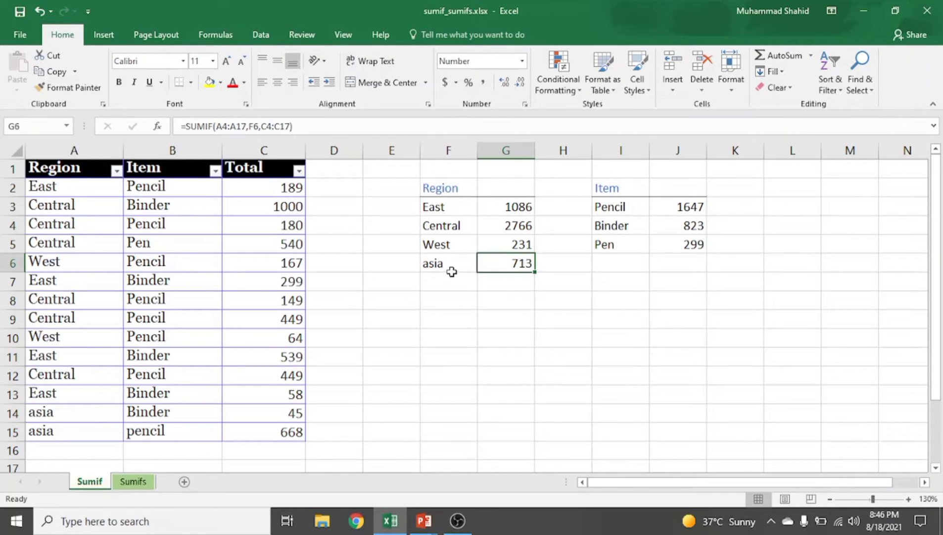
pyautogui.moveTo(51, 187); pyautogui.dragTo(296, 188)
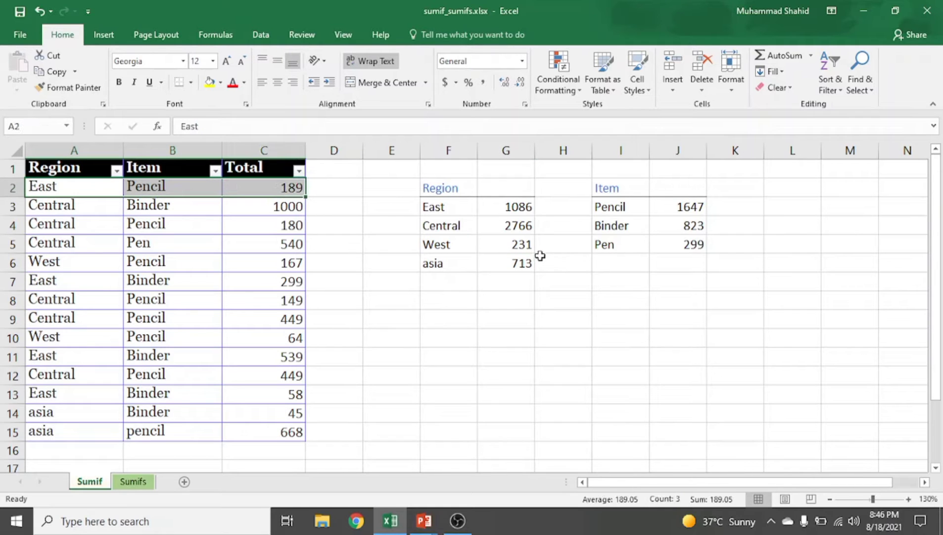
pyautogui.doubleClick(512, 245)
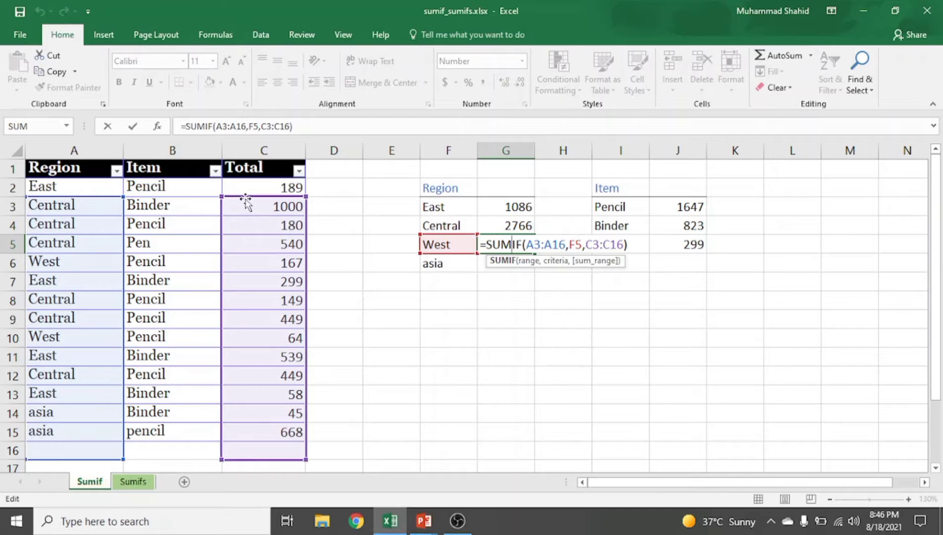
pyautogui.click(429, 308)
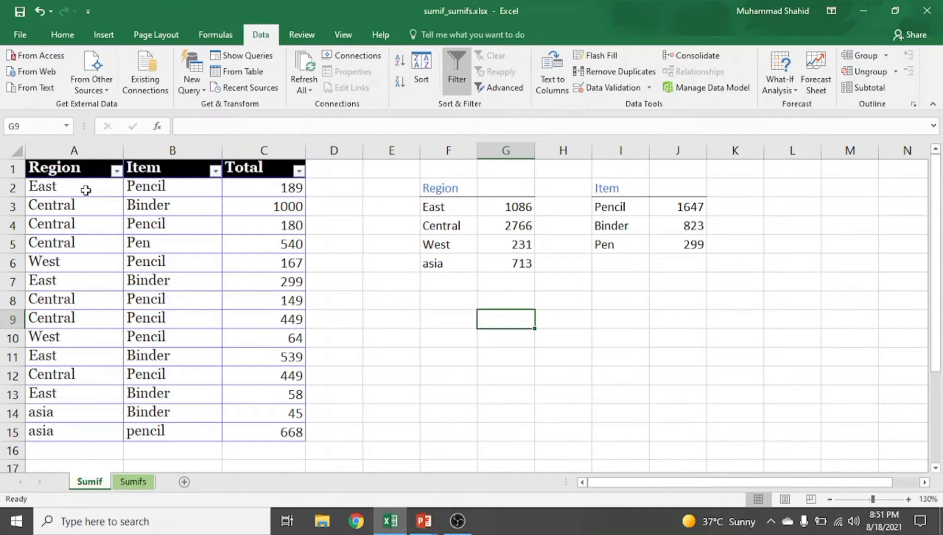
# Change the region in A2 to West and check the ranges used by the West total in G5.
pyautogui.click(85, 191)
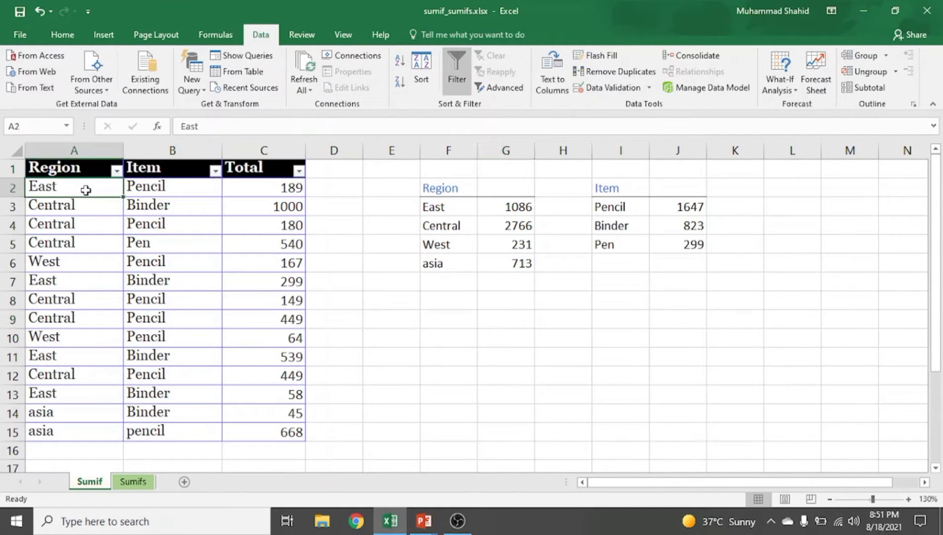
pyautogui.write('W')
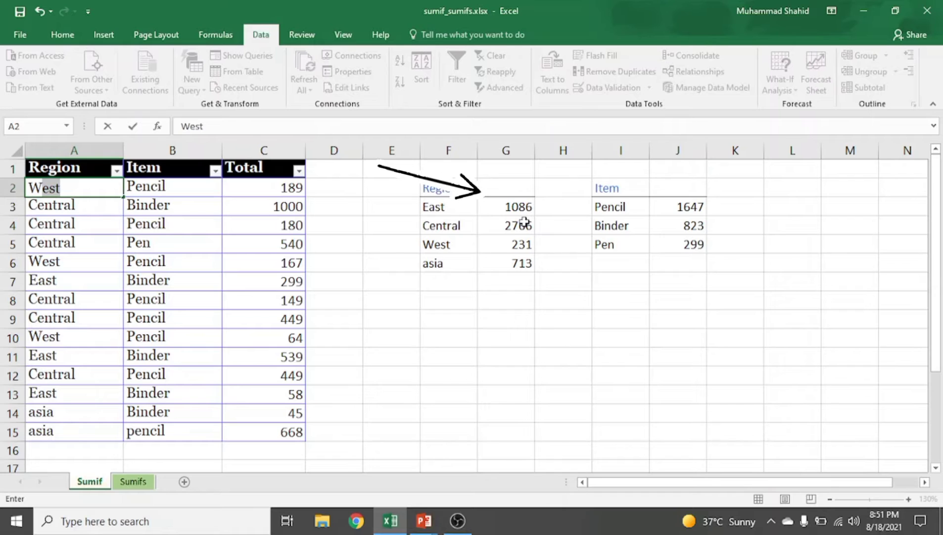
pyautogui.press('Return')
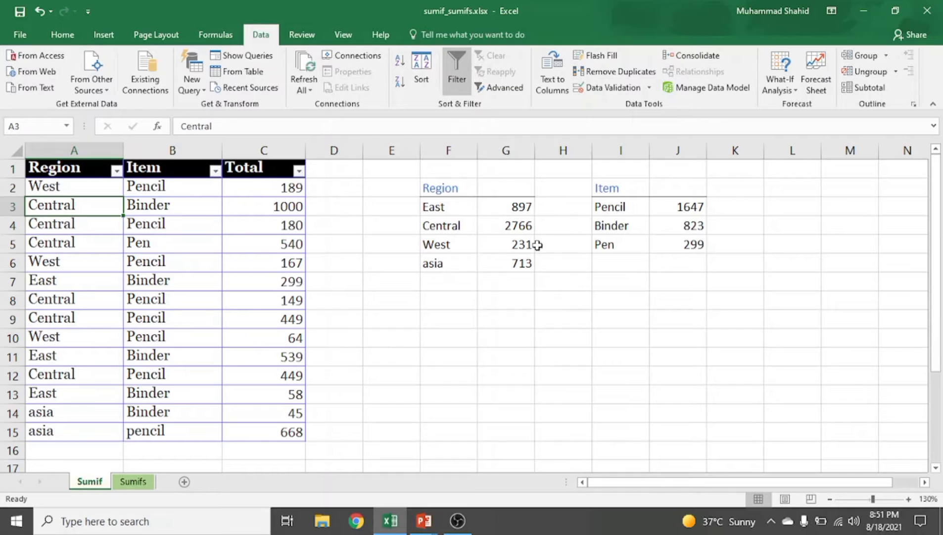
pyautogui.click(522, 244)
pyautogui.click(500, 125)
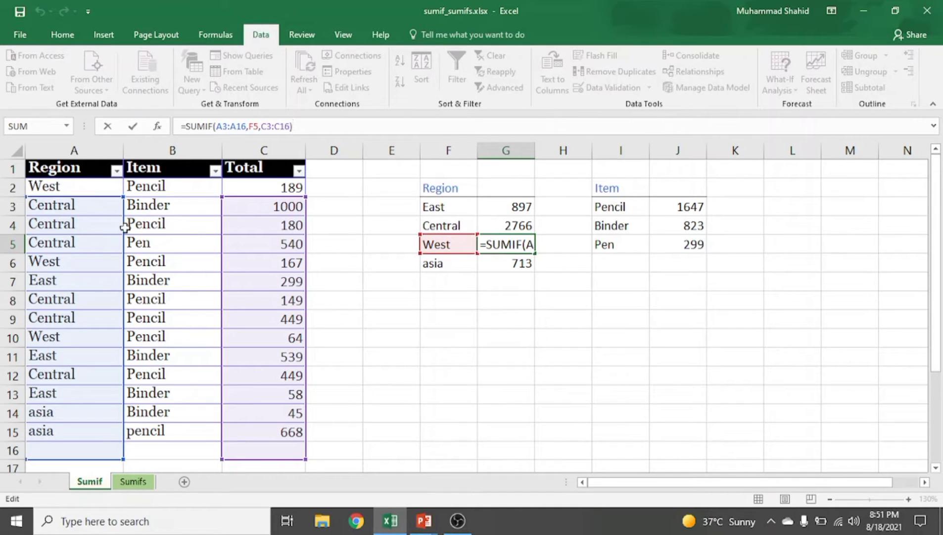
pyautogui.click(528, 358)
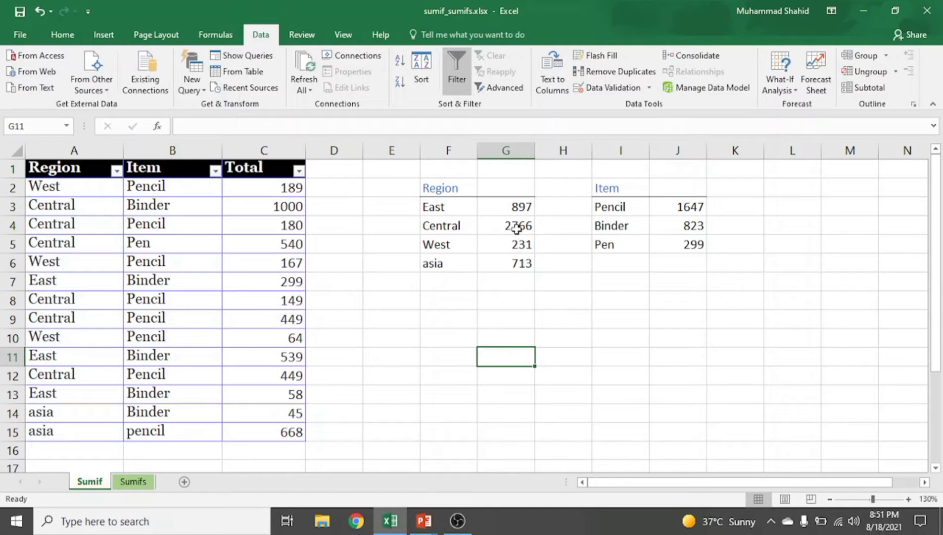
# Make the criteria range in G4's SUMIF formula absolute as $A$2:$A$15.
pyautogui.click(516, 228)
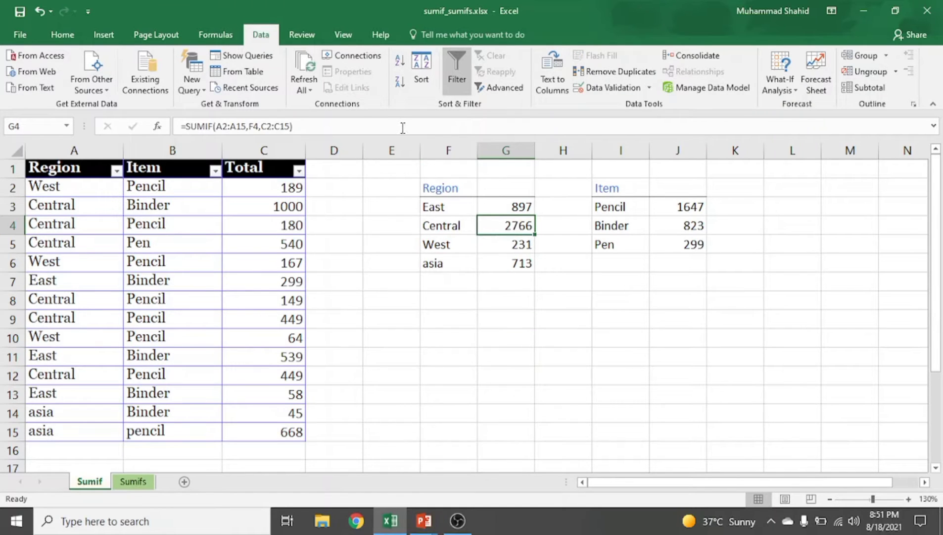
pyautogui.click(403, 128)
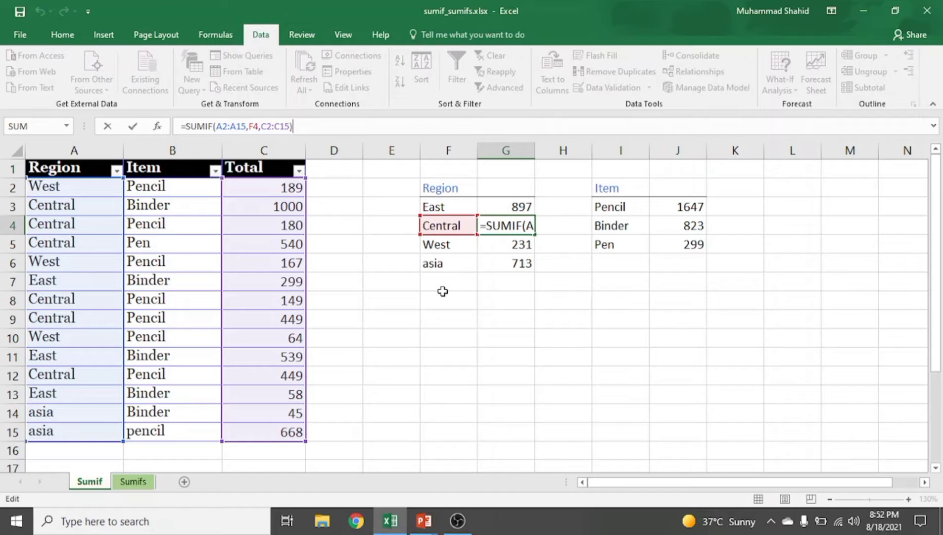
pyautogui.click(227, 128)
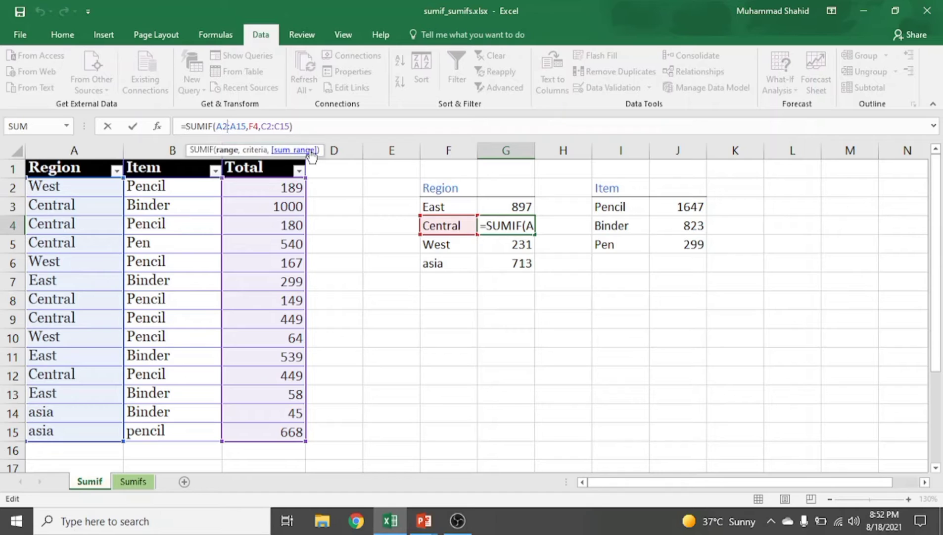
pyautogui.press('F4')
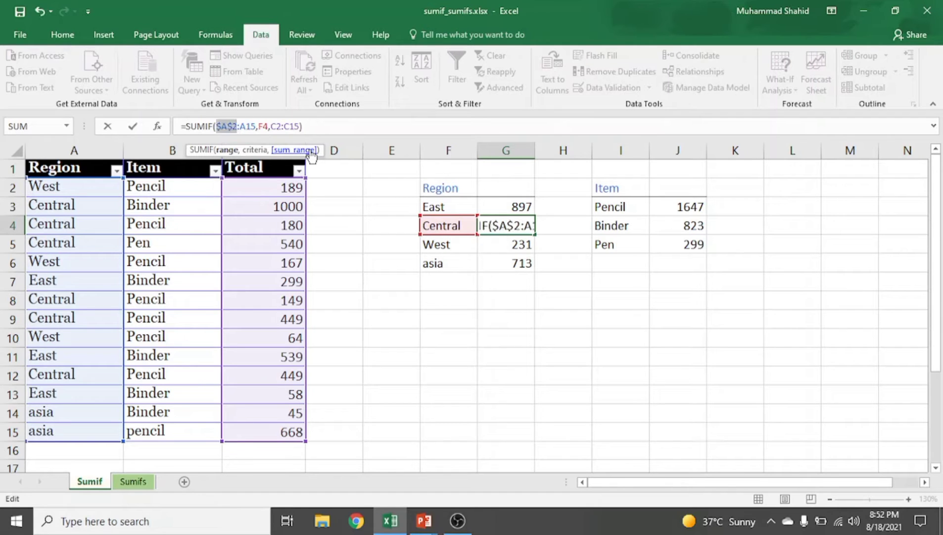
pyautogui.click(250, 126)
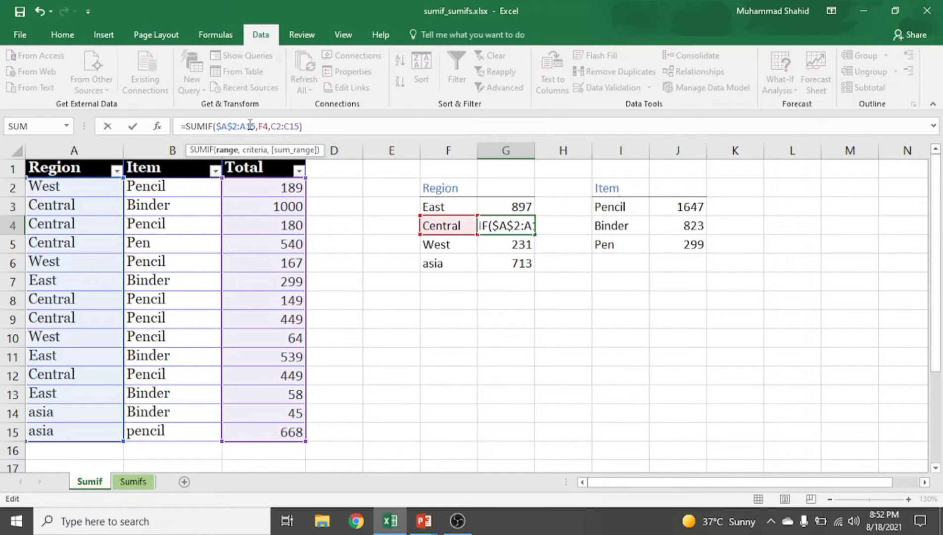
pyautogui.press('F4')
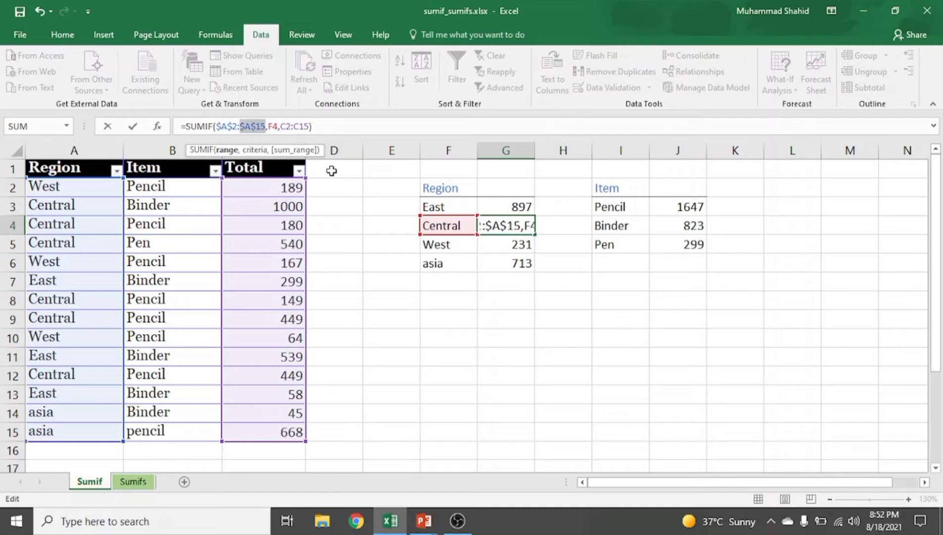
# Make the sum range in G4's SUMIF formula absolute as $C$2:$C$15 and enter the formula.
pyautogui.press('Right')
pyautogui.press('Right')
pyautogui.press('Right')
pyautogui.press('Right')
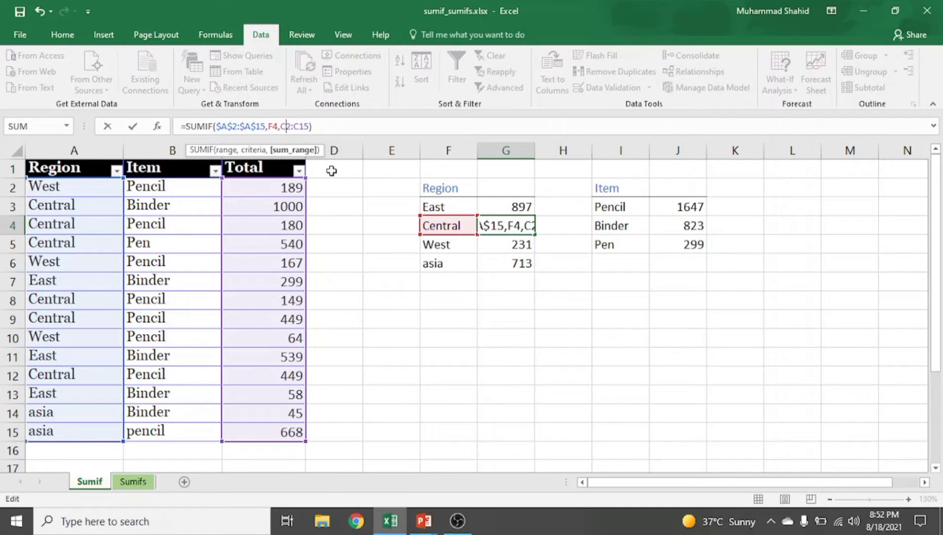
pyautogui.press('F4')
pyautogui.press('Right')
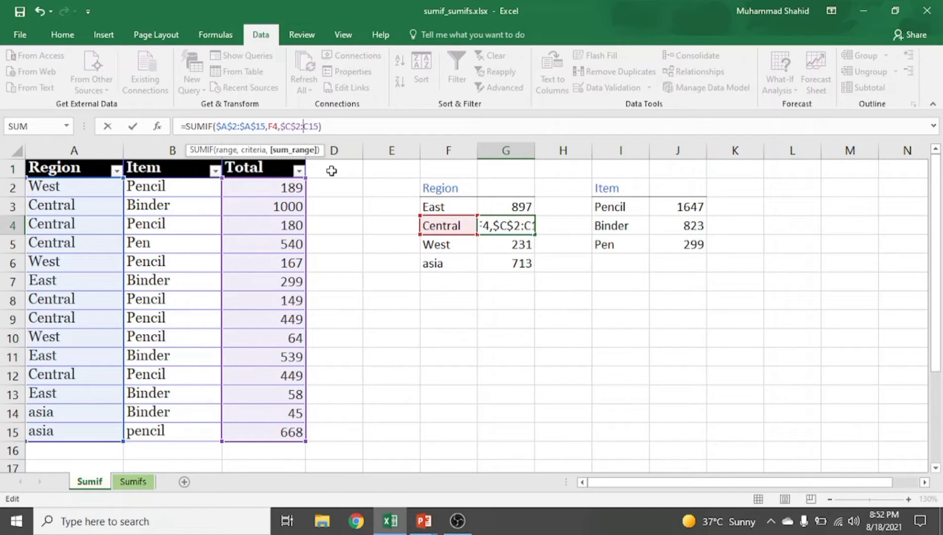
pyautogui.press('F4')
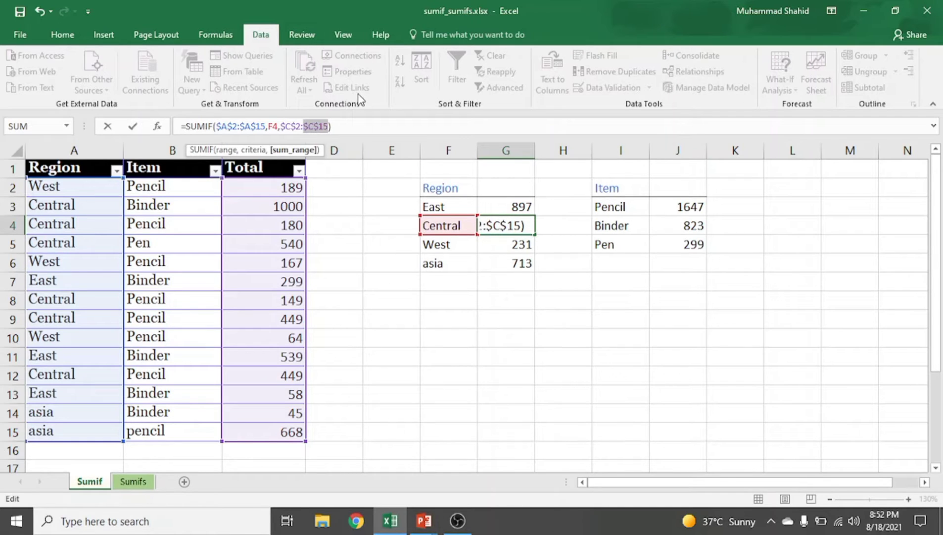
pyautogui.click(365, 124)
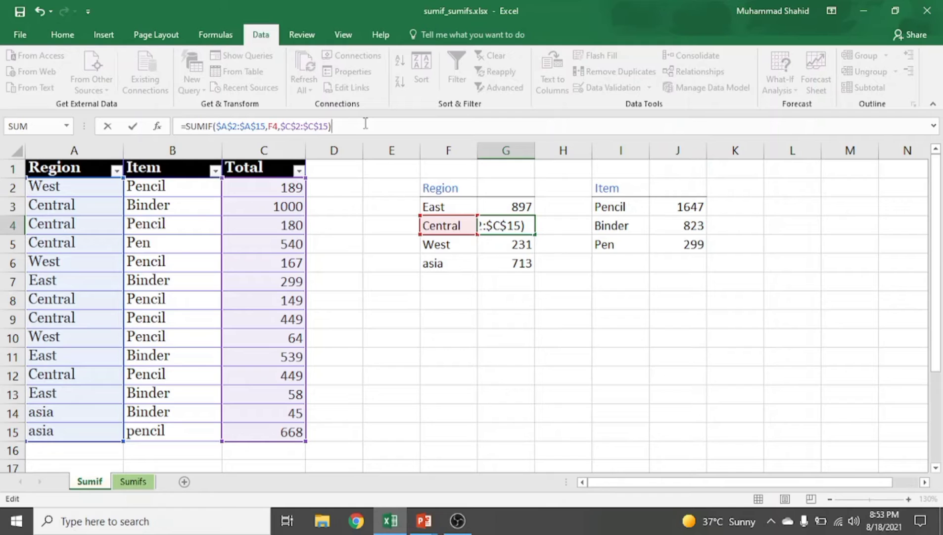
pyautogui.press('Return')
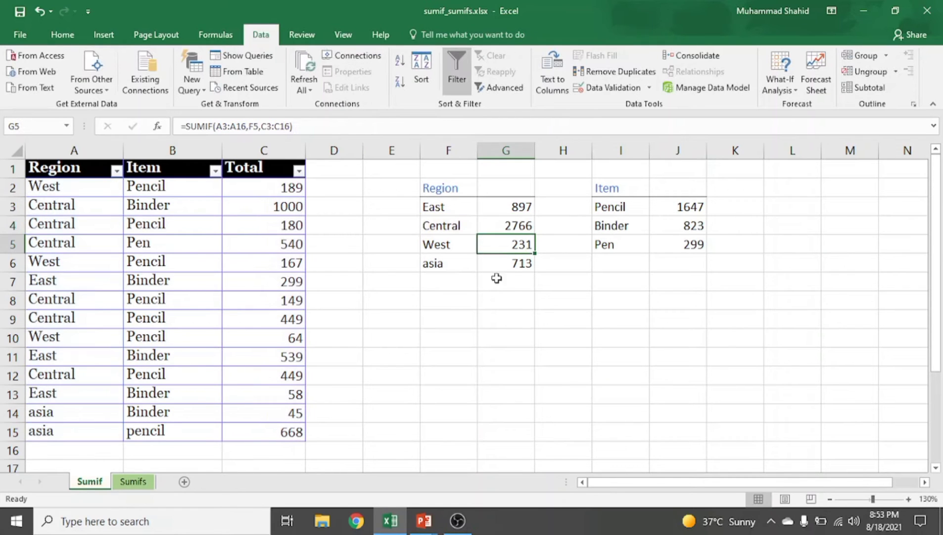
# Fill the corrected SUMIF formula from G4 down through G6 for the West and asia totals.
pyautogui.click(527, 229)
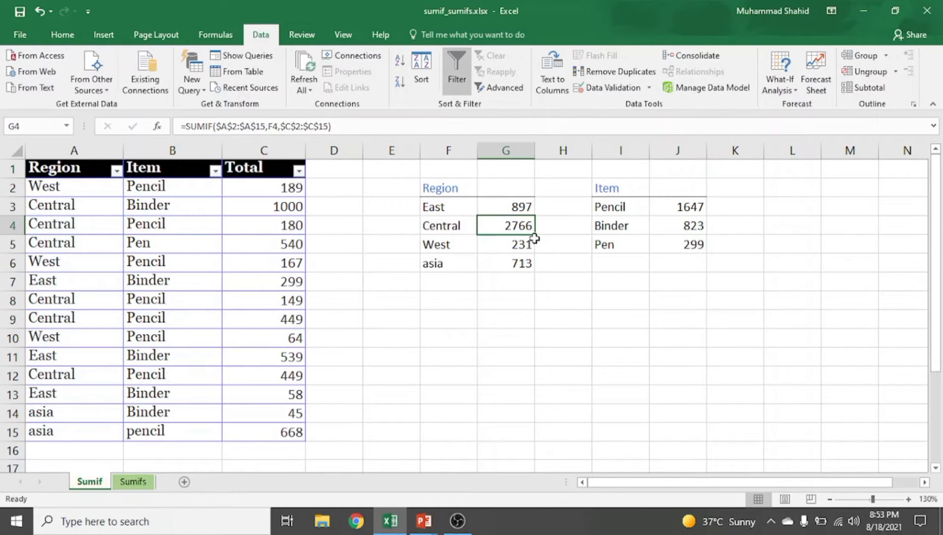
pyautogui.moveTo(535, 239); pyautogui.dragTo(535, 271)
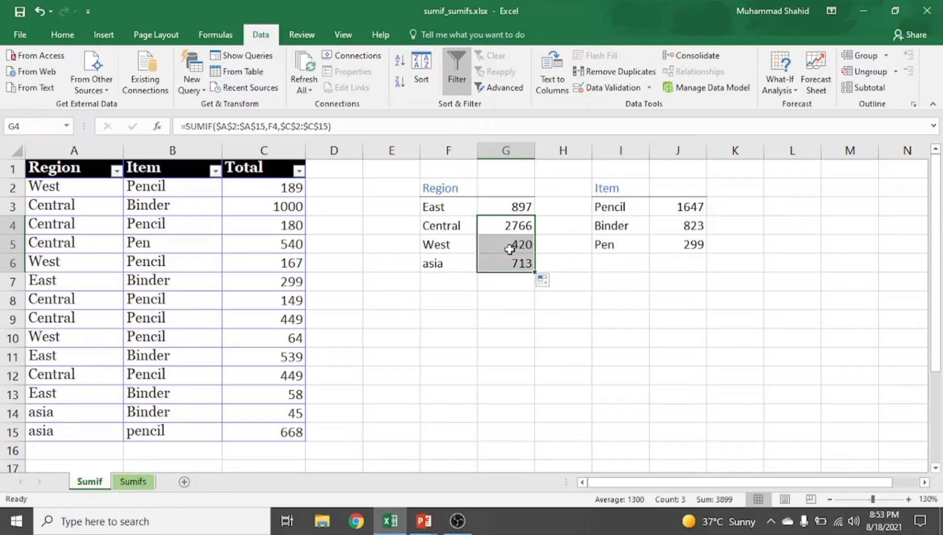
pyautogui.click(510, 249)
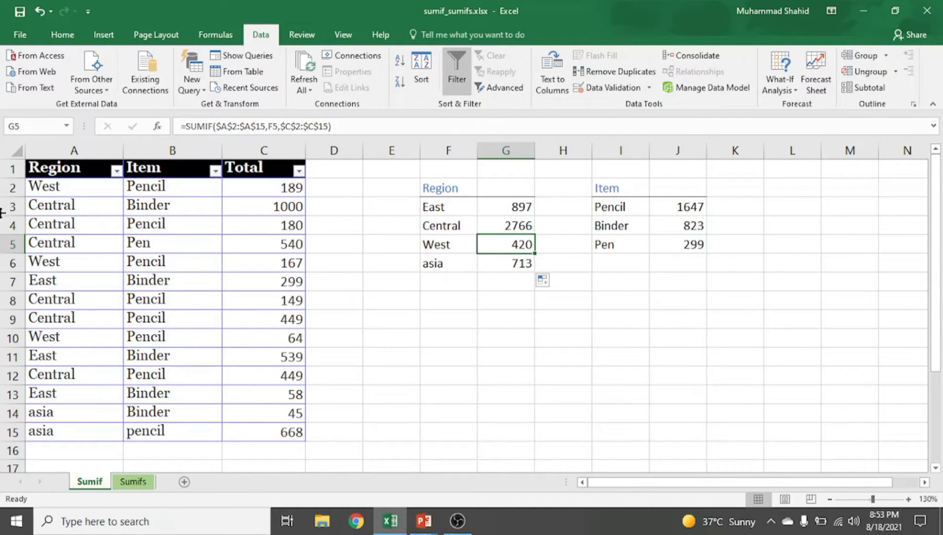
# Test the region totals by changing the region in A2 to East and restoring it to West.
pyautogui.click(64, 188)
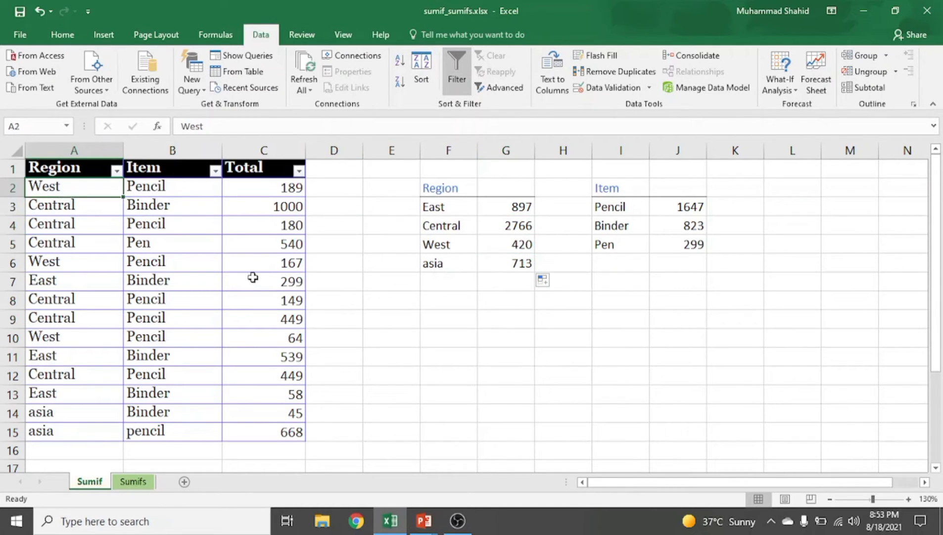
pyautogui.write('East')
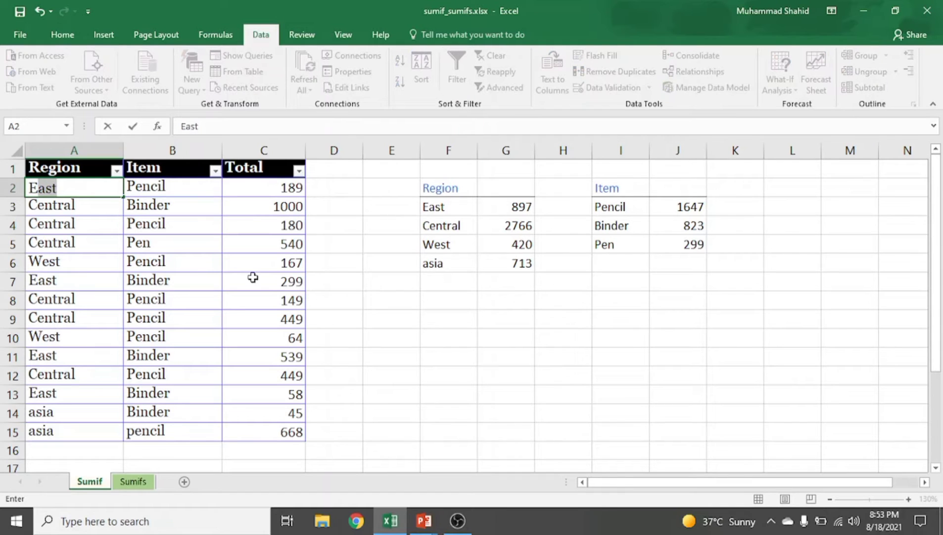
pyautogui.press('Return')
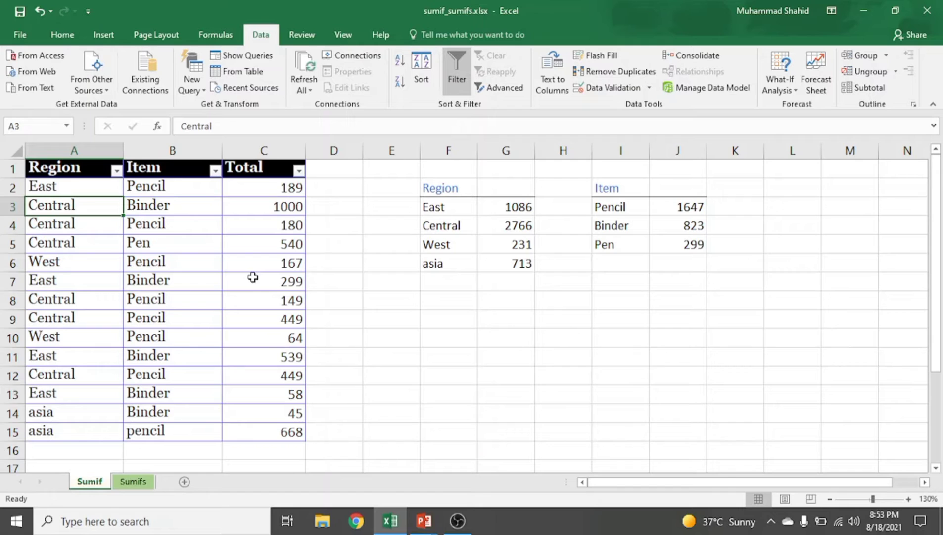
pyautogui.press('Up')
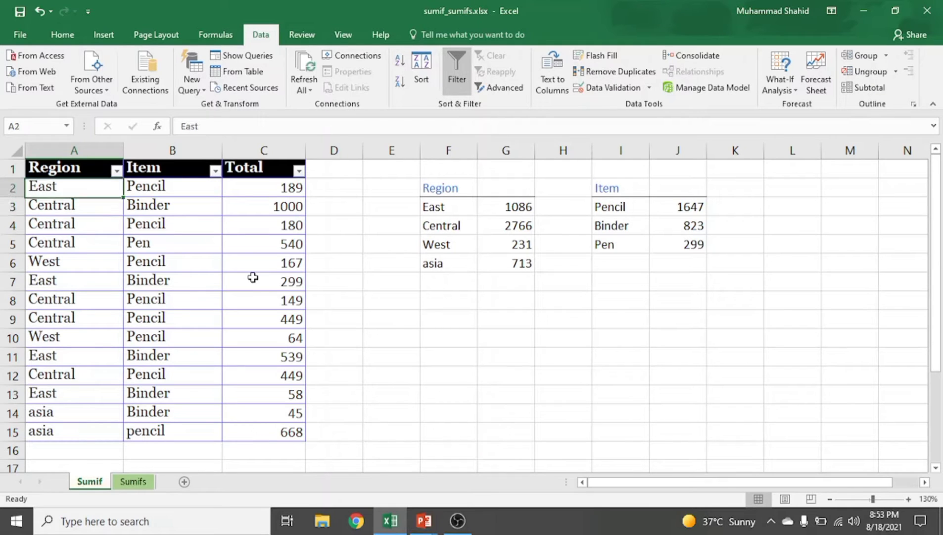
pyautogui.write('W')
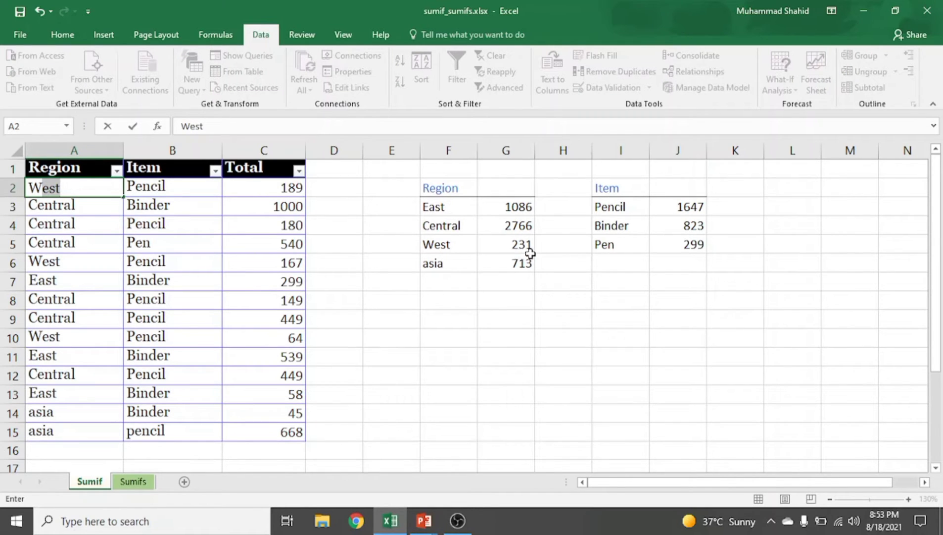
pyautogui.press('Return')
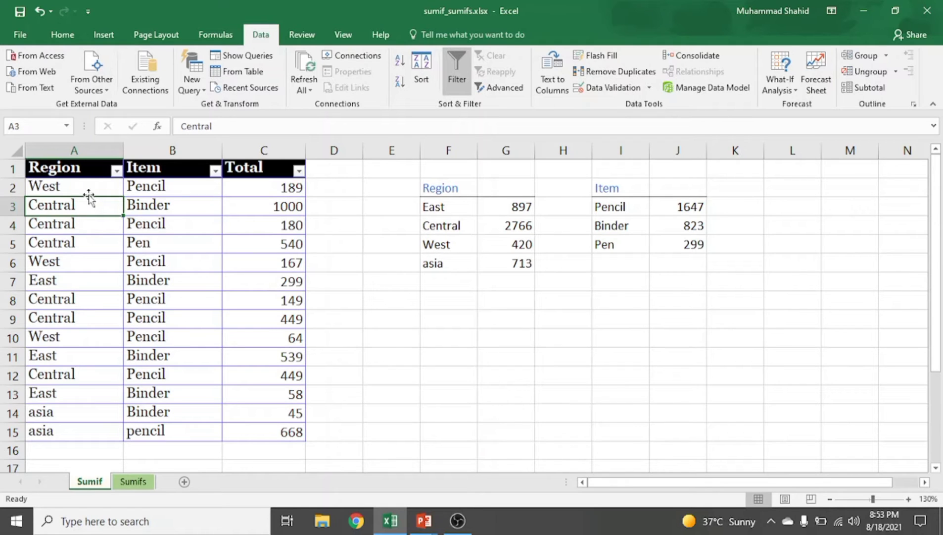
# Check the ranges referenced by the region SUMIF formulas in G6, G5 and G4.
pyautogui.click(511, 263)
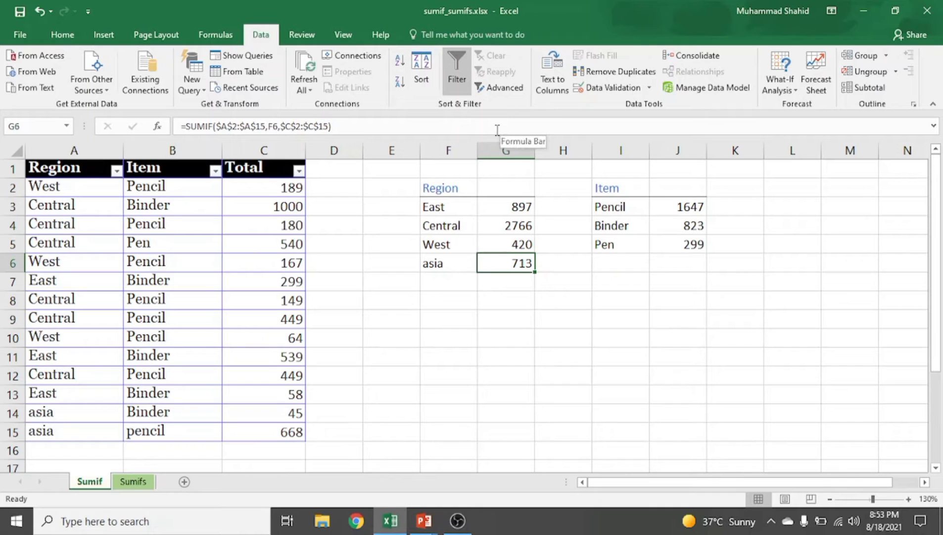
pyautogui.click(500, 127)
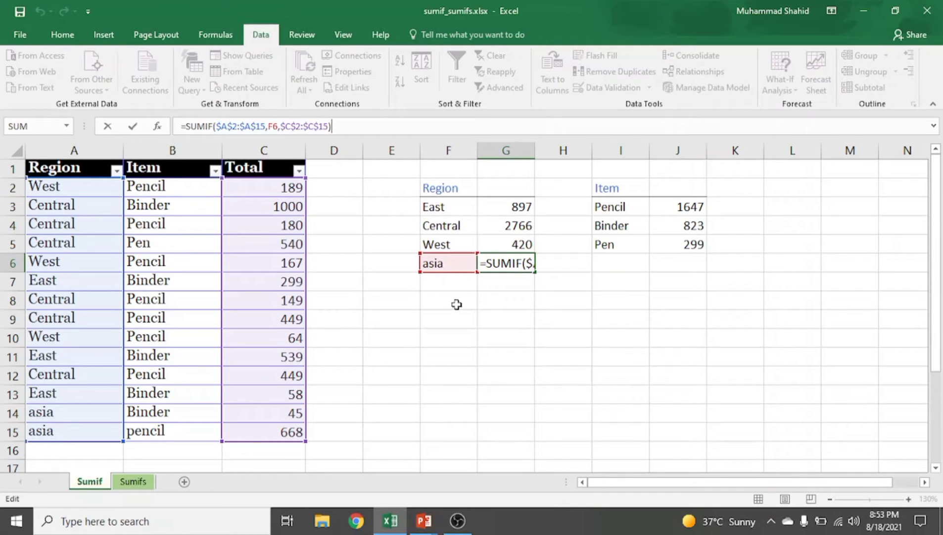
pyautogui.press('Return')
pyautogui.click(522, 243)
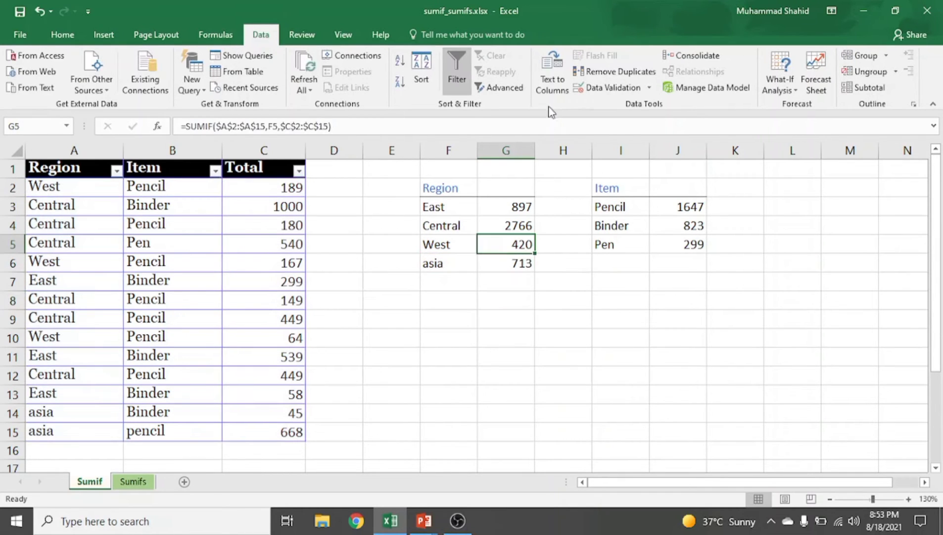
pyautogui.click(526, 126)
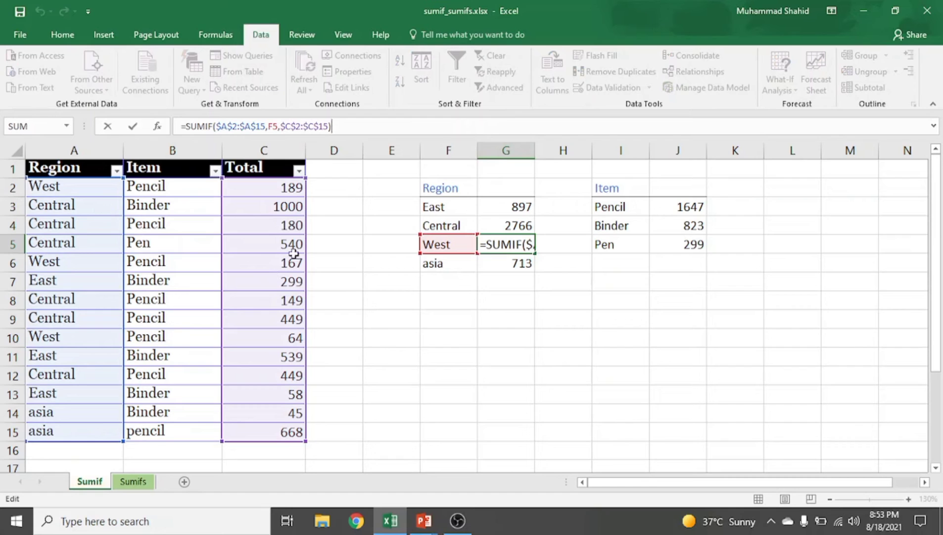
pyautogui.click(524, 227)
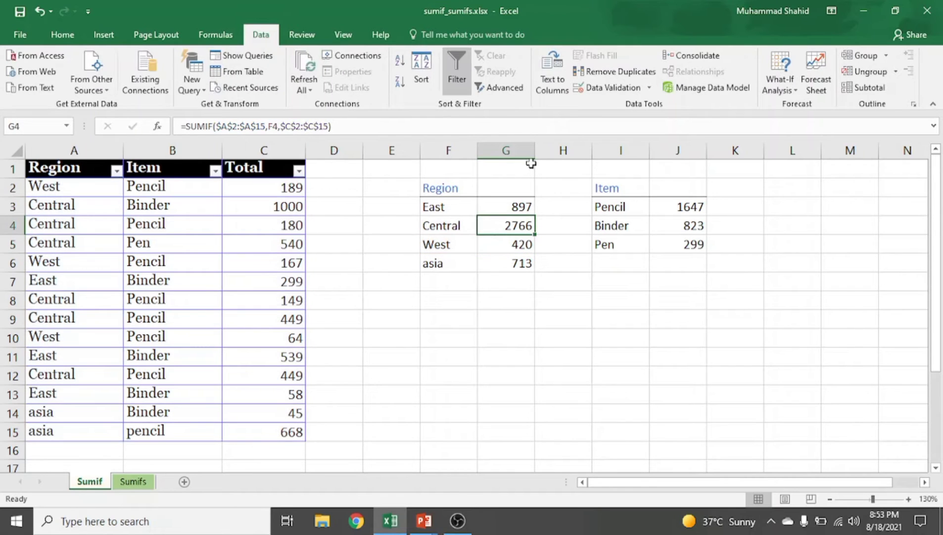
pyautogui.click(518, 129)
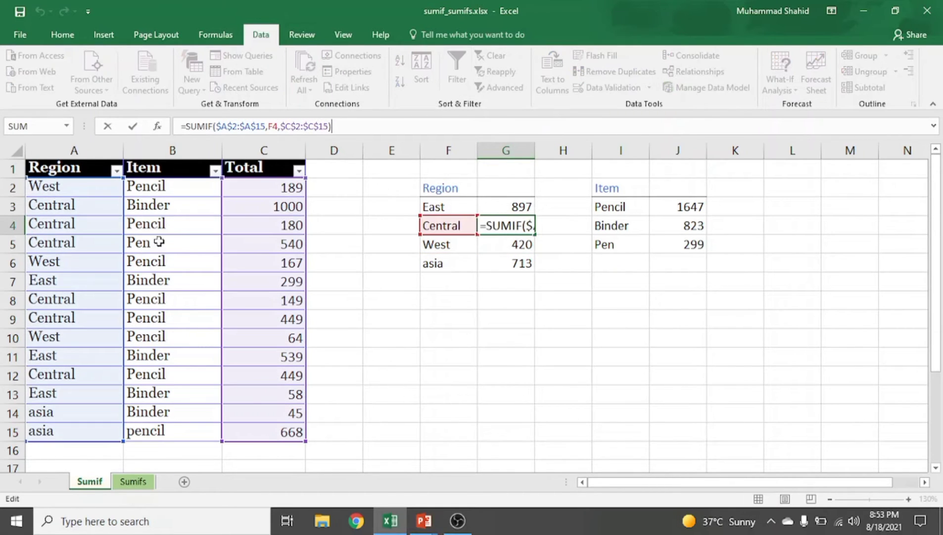
pyautogui.click(413, 355)
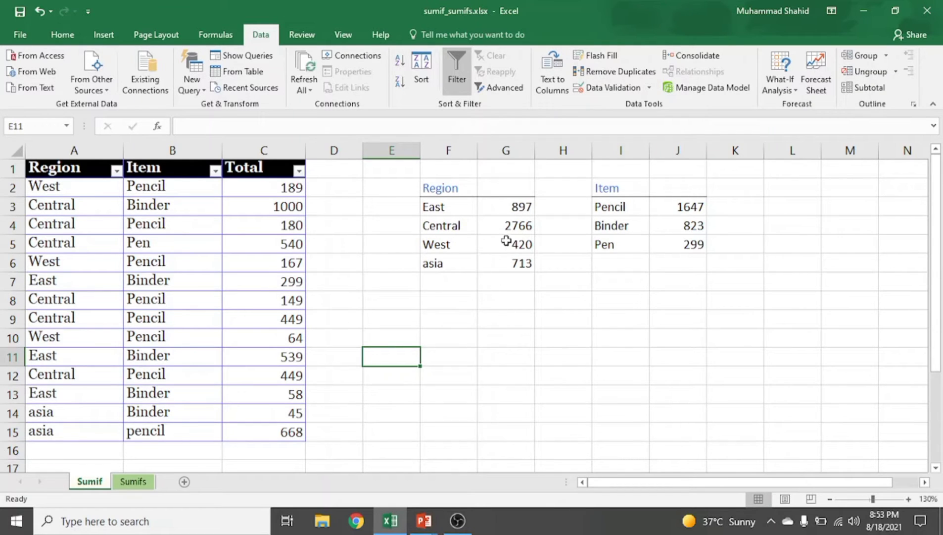
pyautogui.moveTo(521, 206); pyautogui.dragTo(520, 262)
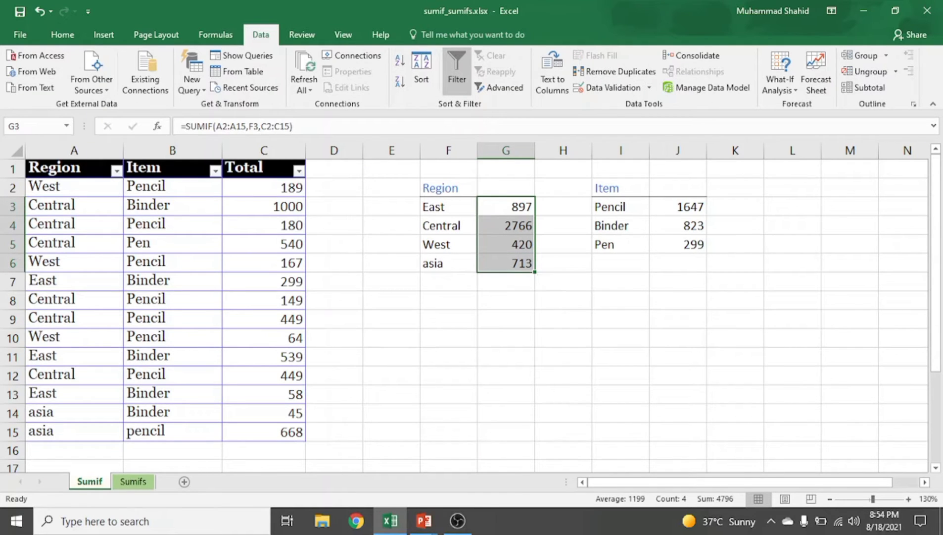
# Clear the existing item totals for Pencil, Binder and Pen in J3:J5.
pyautogui.moveTo(698, 207); pyautogui.dragTo(696, 246)
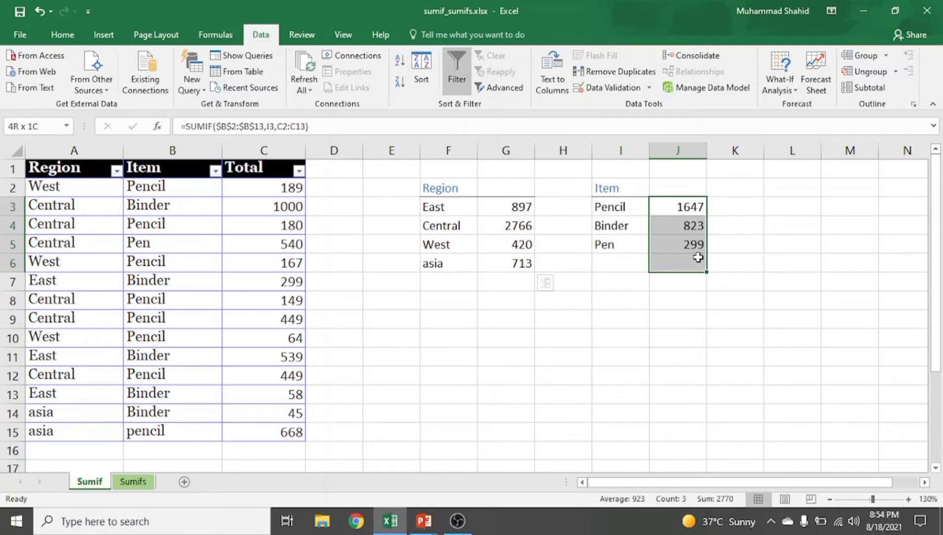
pyautogui.press('Delete')
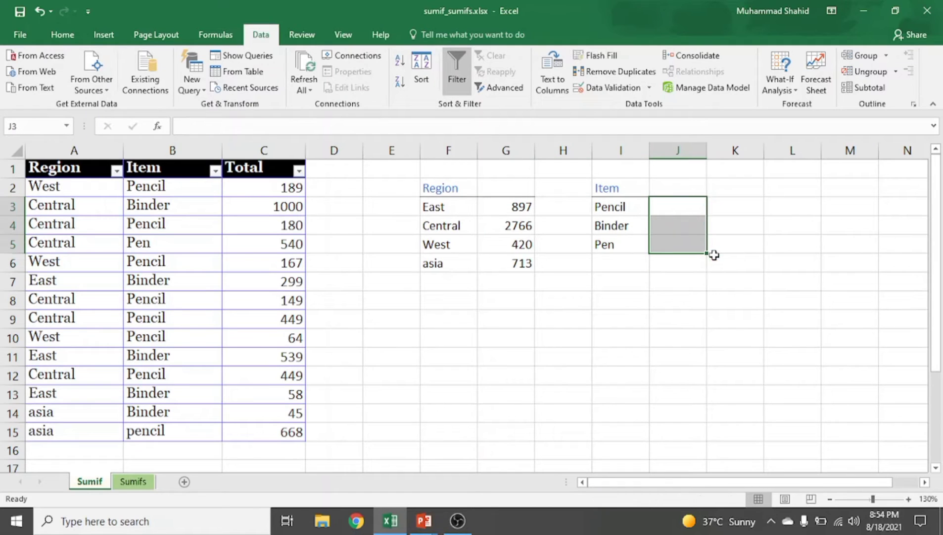
pyautogui.click(616, 301)
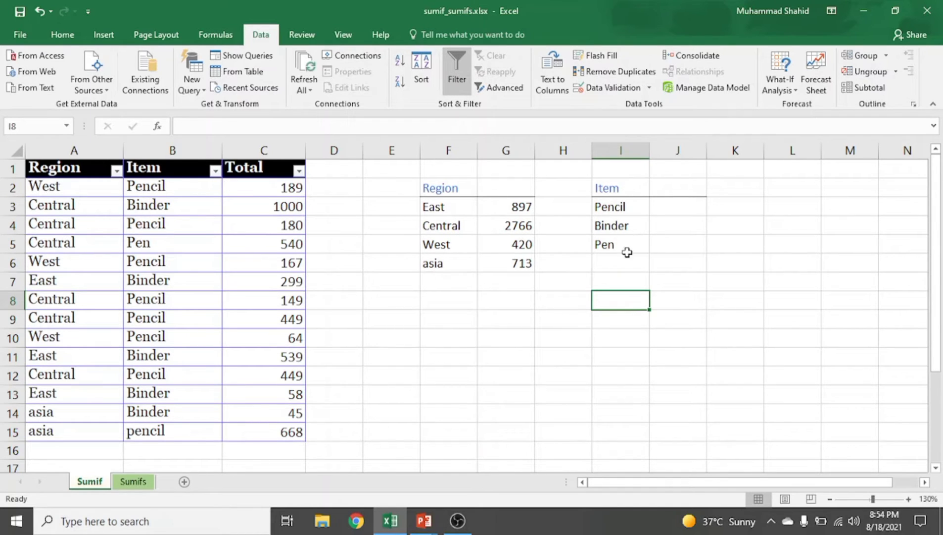
# Set the font color of the empty item total cells J3:J5 to a light gray theme shade.
pyautogui.moveTo(664, 206); pyautogui.dragTo(659, 244)
pyautogui.click(63, 34)
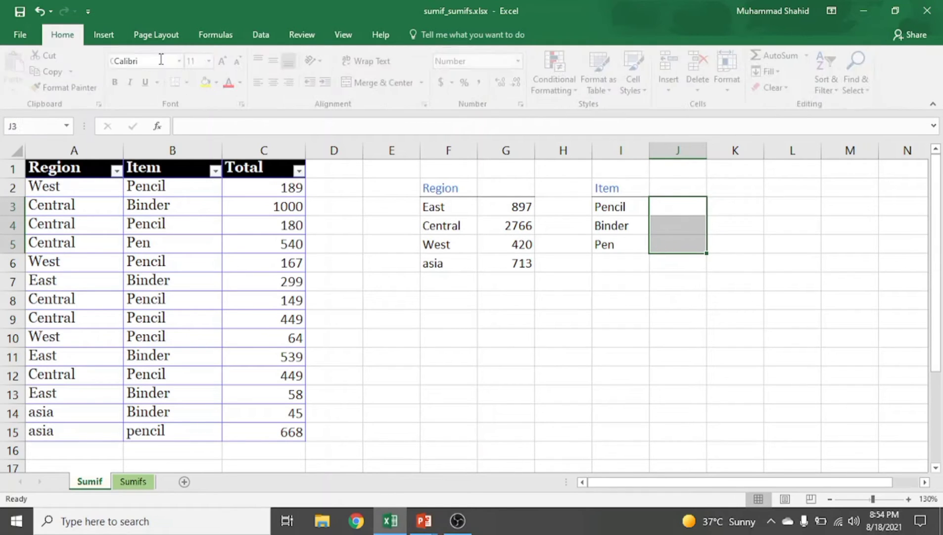
pyautogui.click(244, 83)
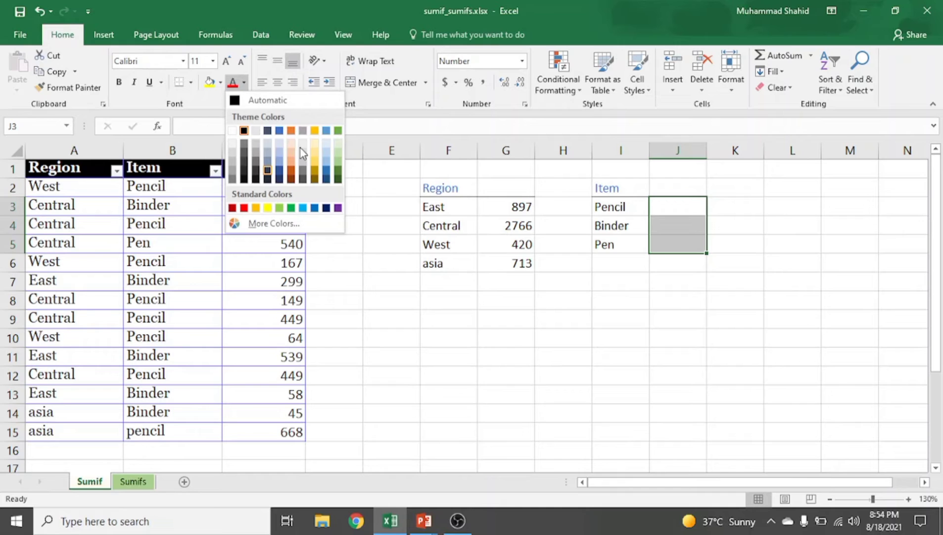
pyautogui.click(259, 145)
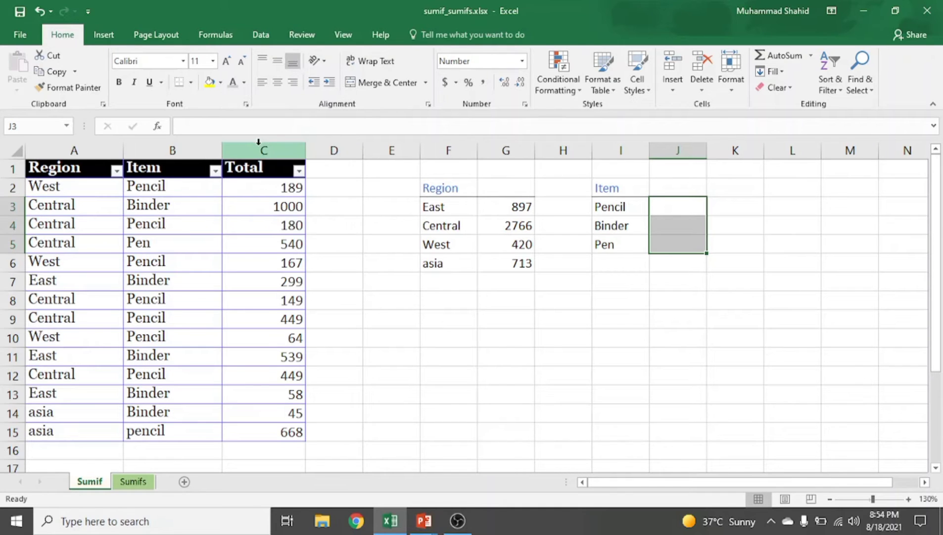
pyautogui.click(579, 319)
# Fill the item total cells J3:J5 with a light gray theme color.
pyautogui.moveTo(678, 216); pyautogui.dragTo(672, 244)
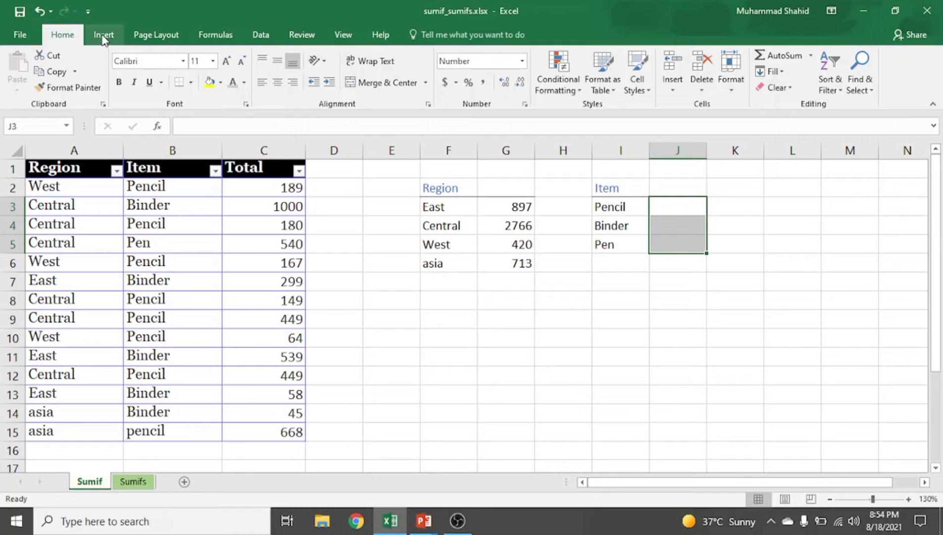
pyautogui.click(221, 82)
pyautogui.click(232, 130)
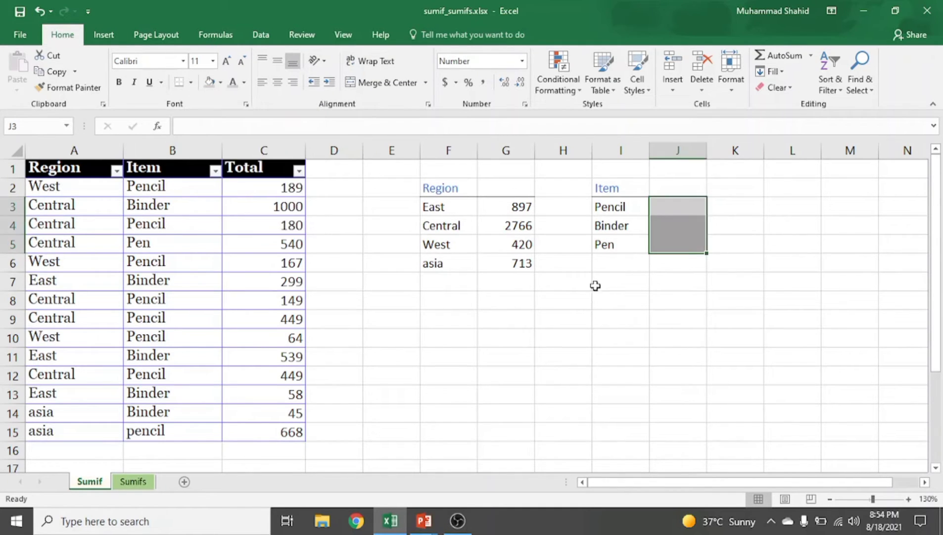
pyautogui.click(596, 284)
pyautogui.click(677, 203)
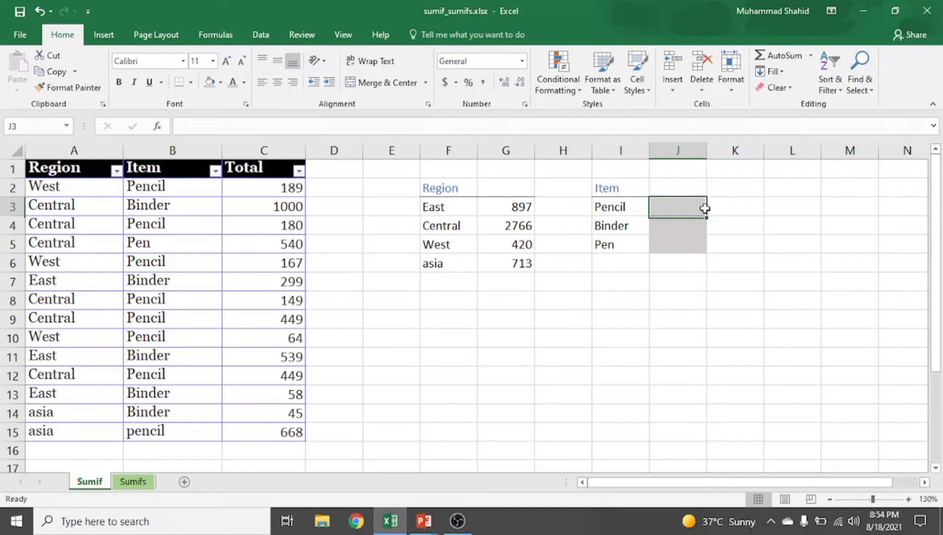
pyautogui.click(657, 276)
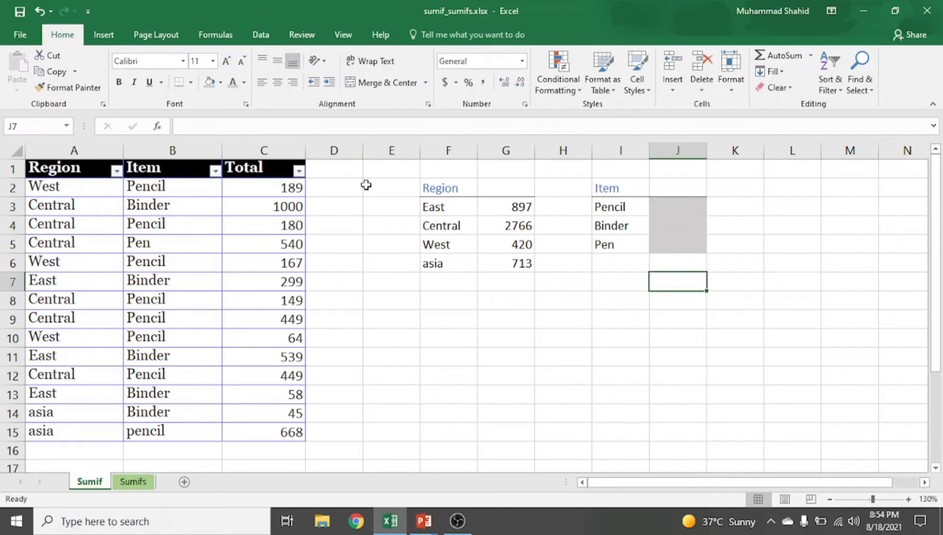
# Review the Item column, the Total column and the Pencil criterion in I3 for the item totals.
pyautogui.moveTo(179, 188); pyautogui.dragTo(200, 451)
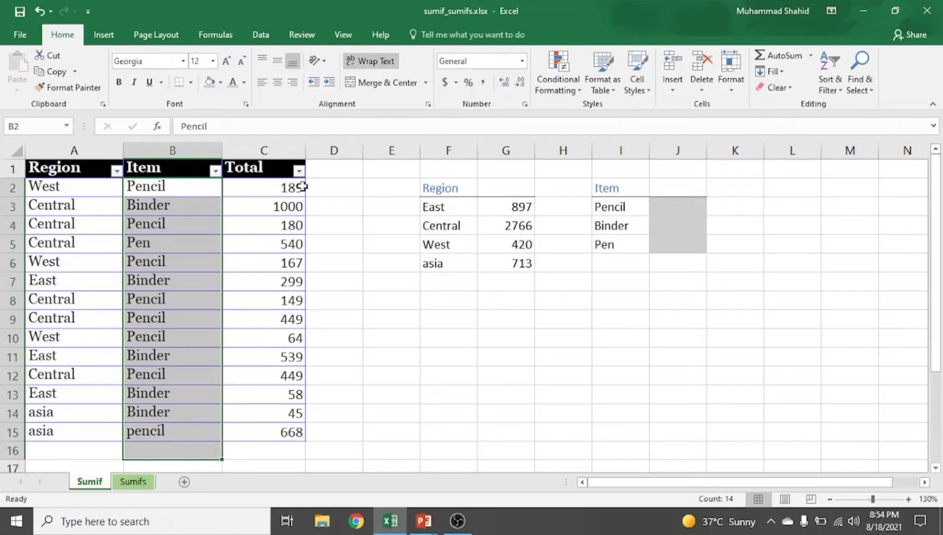
pyautogui.moveTo(280, 190); pyautogui.dragTo(297, 411)
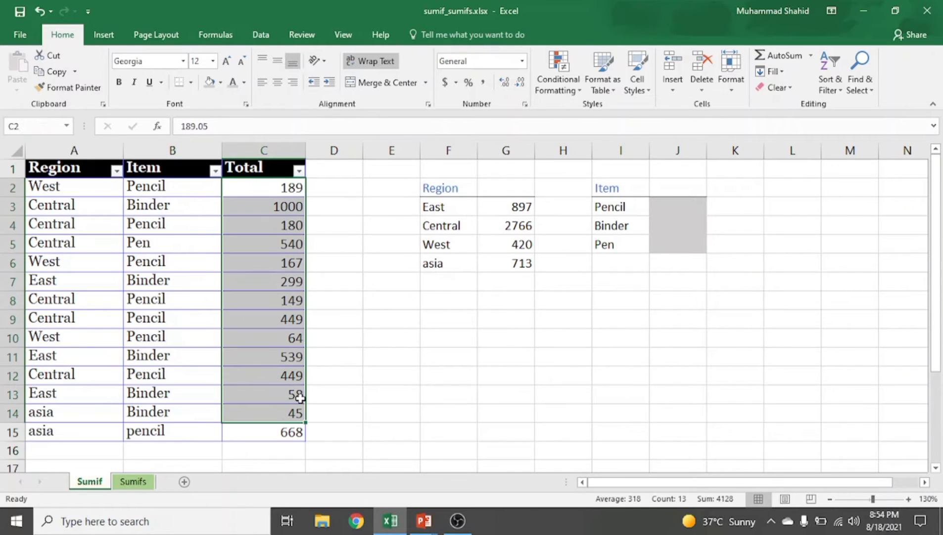
pyautogui.click(641, 204)
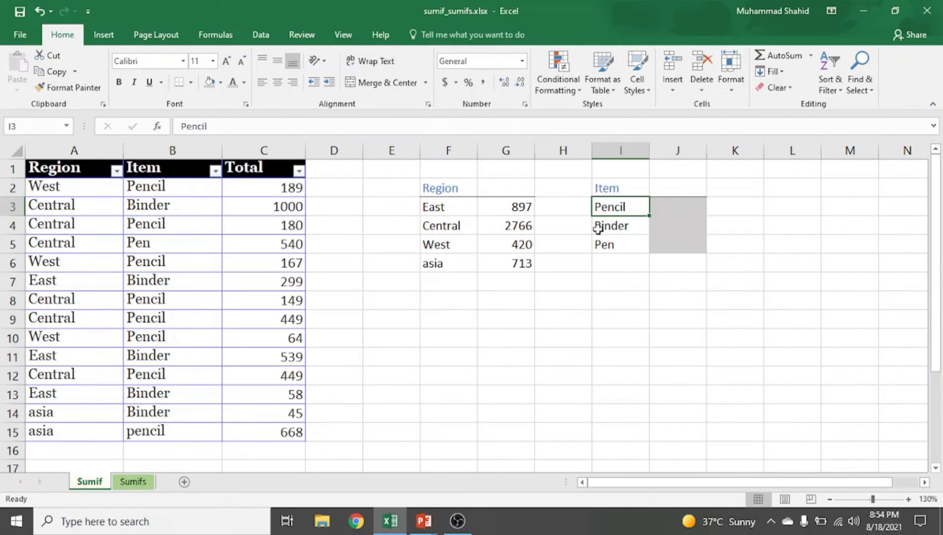
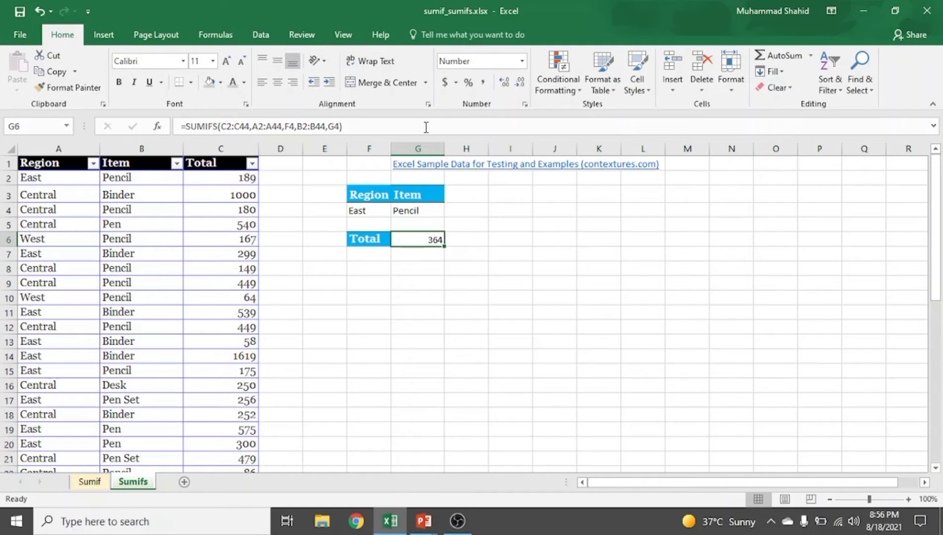
# Examine the SUMIFS formula in the Total cell G6 and its Region and Item criteria in F4 and G4.
pyautogui.click(426, 128)
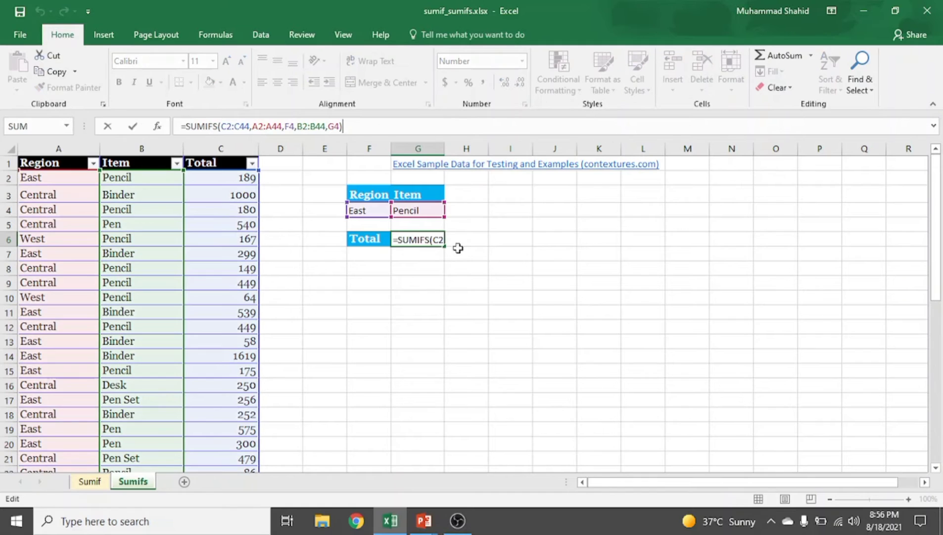
pyautogui.click(382, 306)
pyautogui.click(386, 212)
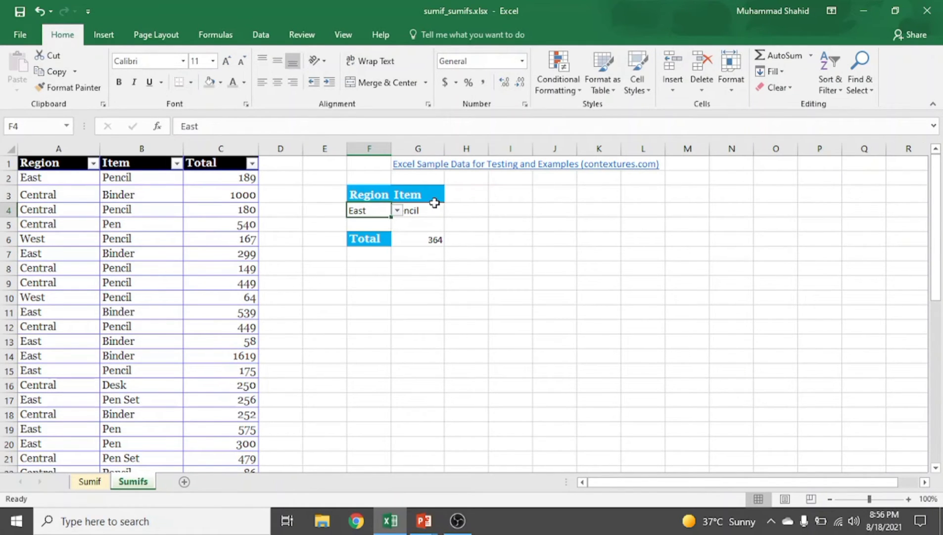
pyautogui.click(434, 204)
pyautogui.click(443, 244)
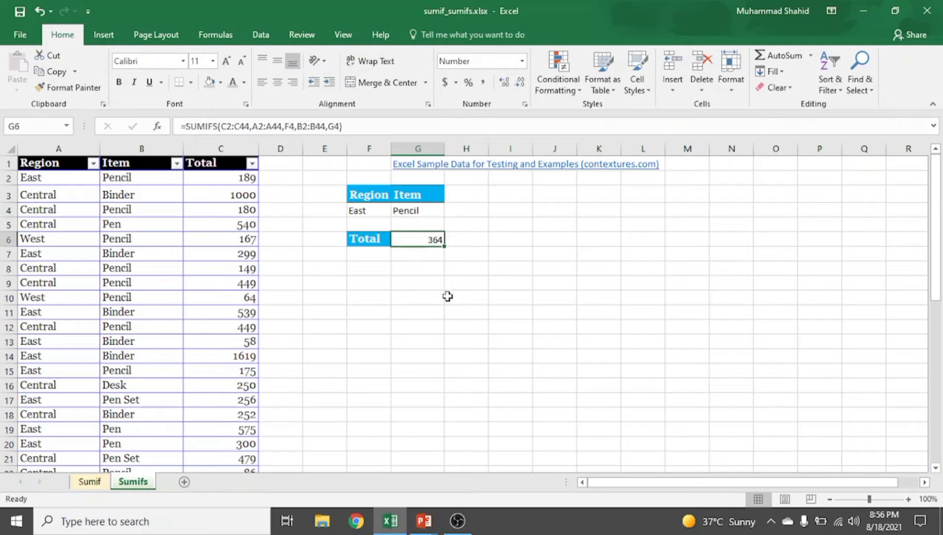
pyautogui.click(365, 214)
pyautogui.click(421, 221)
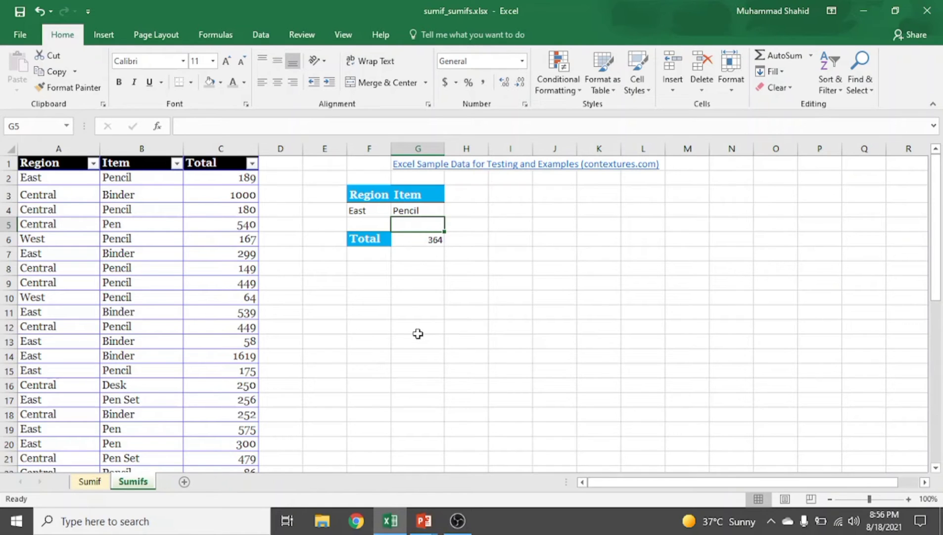
# Filter the data table's Region column to show only the East rows.
pyautogui.click(40, 179)
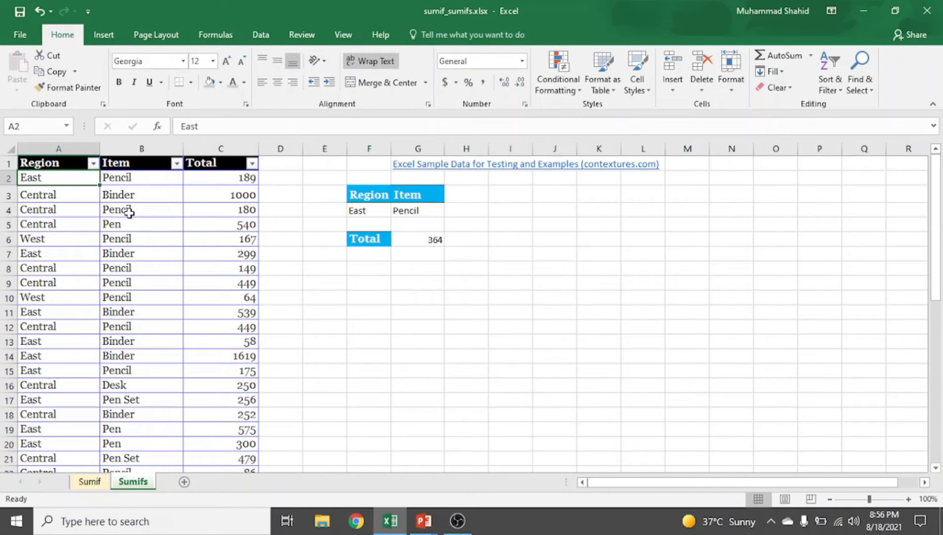
pyautogui.rightClick(45, 177)
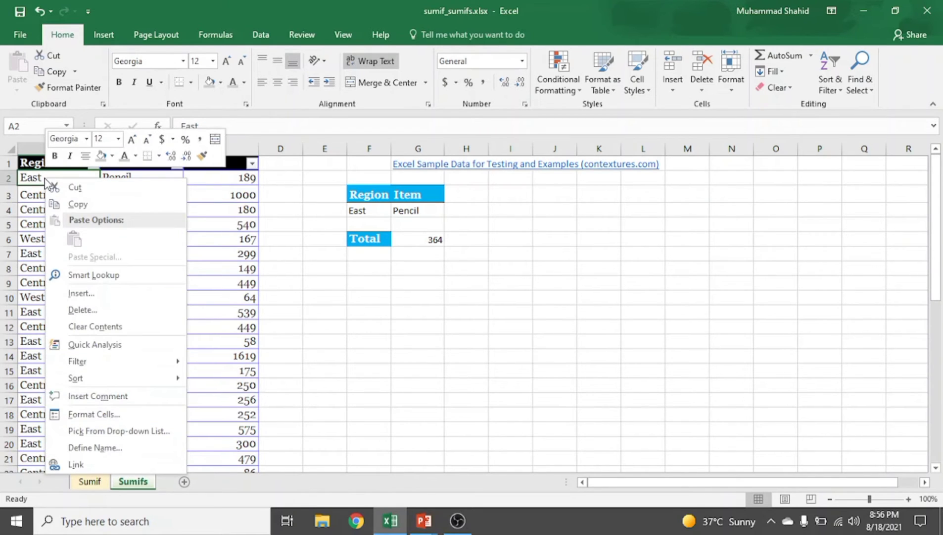
pyautogui.moveTo(64, 361)
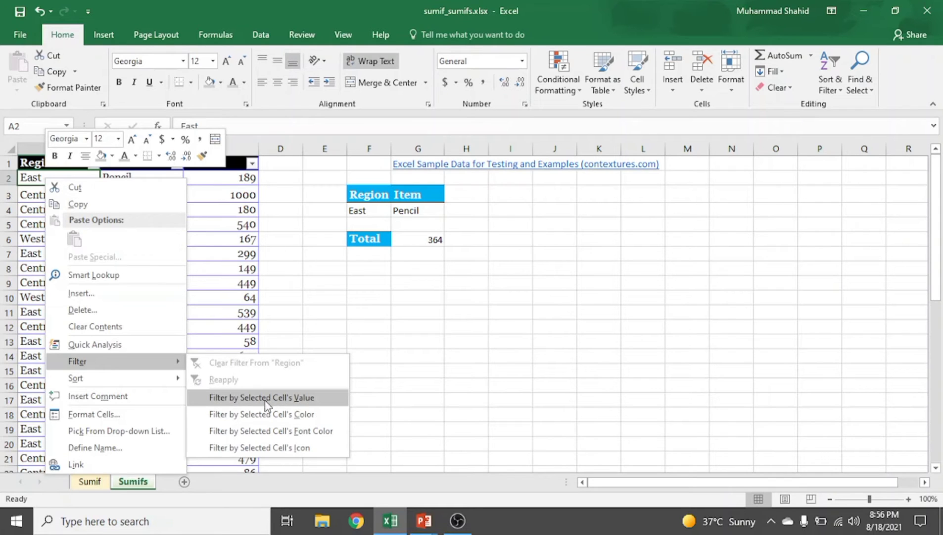
pyautogui.click(308, 403)
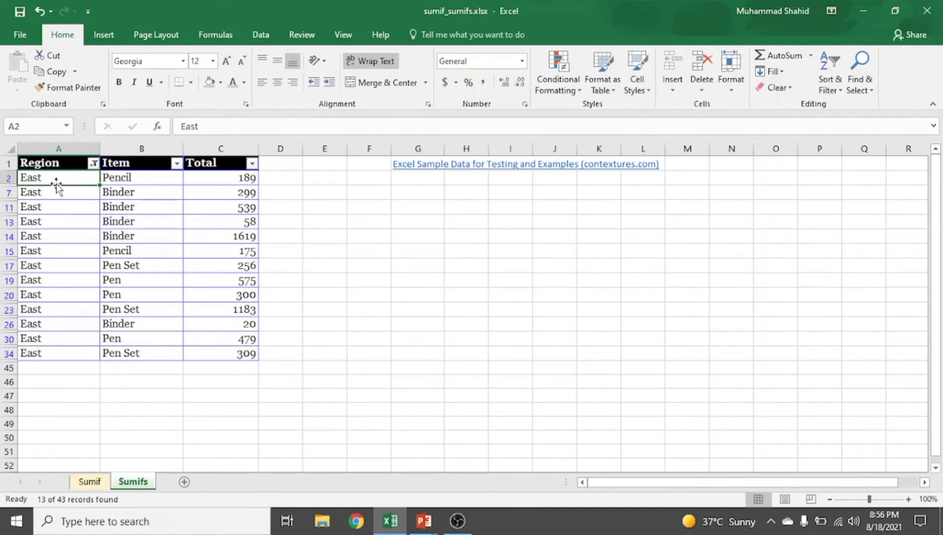
# Filter the Item column to Pencil as well and select the remaining Total values to check their sum.
pyautogui.click(127, 180)
pyautogui.rightClick(128, 179)
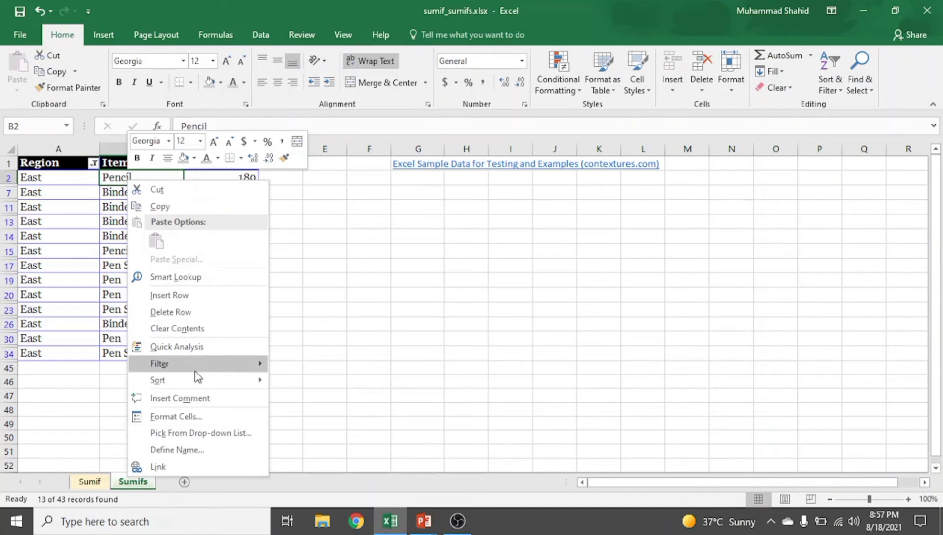
pyautogui.moveTo(195, 367)
pyautogui.click(327, 400)
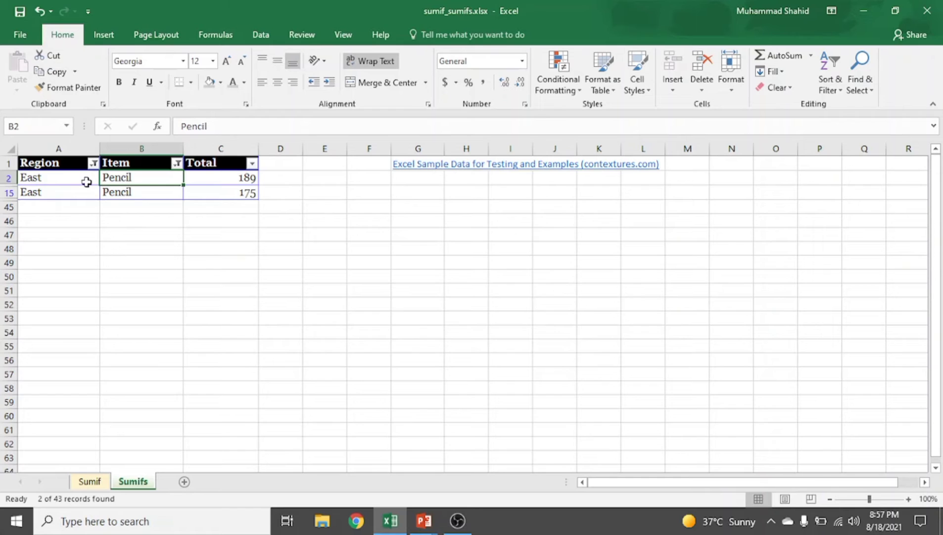
pyautogui.moveTo(235, 181); pyautogui.dragTo(236, 195)
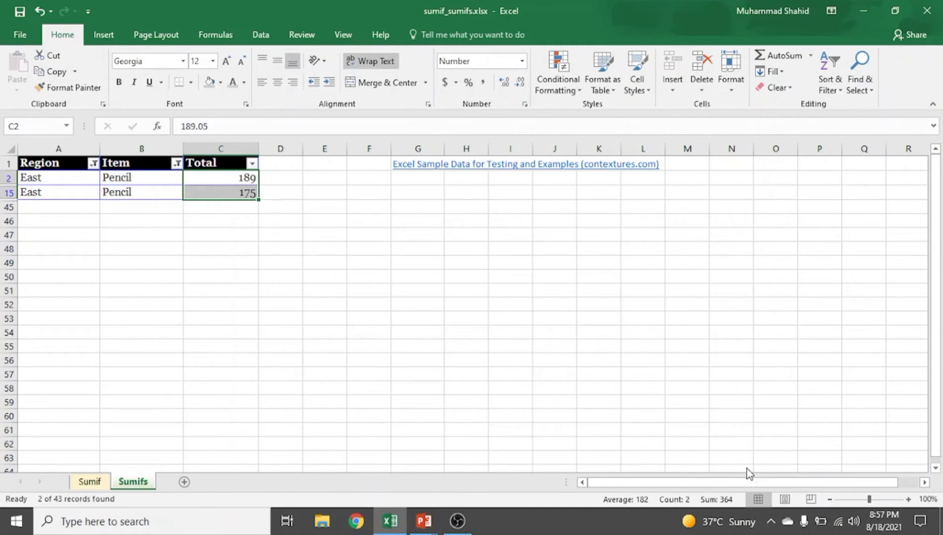
# Clear the filters from the Item and Region columns to show the whole table again.
pyautogui.click(177, 163)
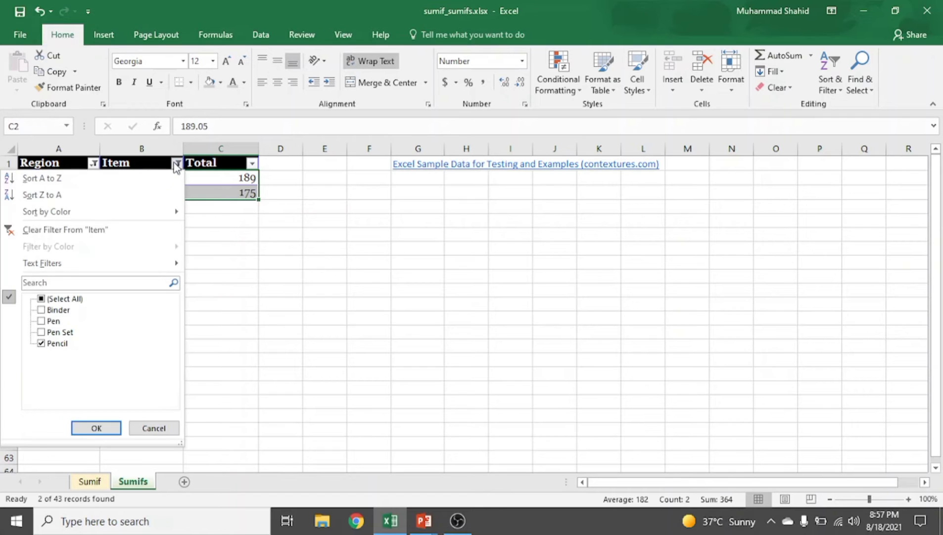
pyautogui.click(22, 230)
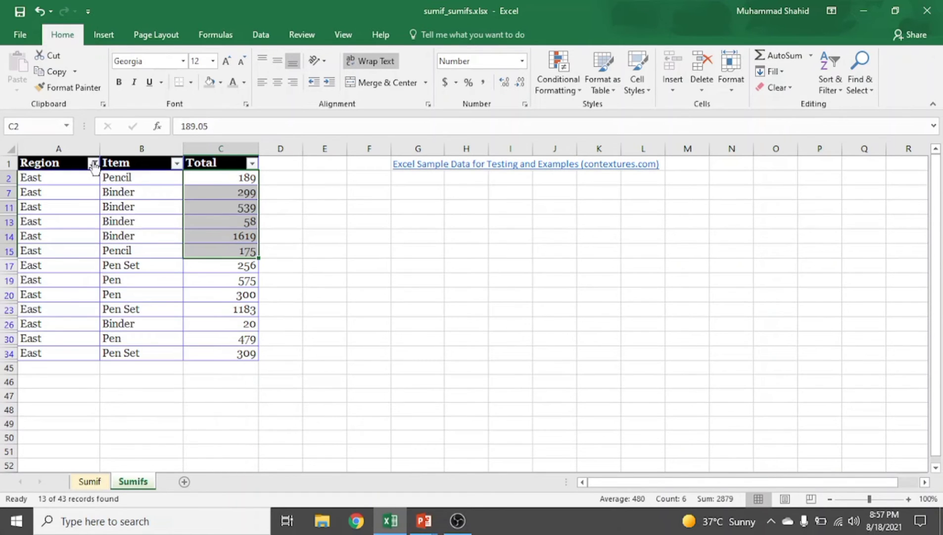
pyautogui.click(94, 163)
pyautogui.click(46, 229)
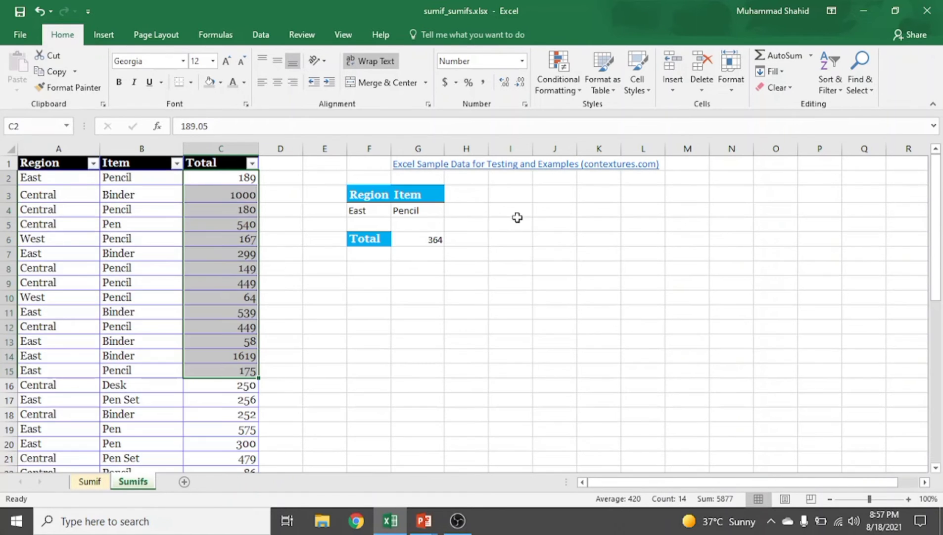
# Switch the Item criterion in G4 to Pen and back to Pencil to test the total formula.
pyautogui.click(431, 240)
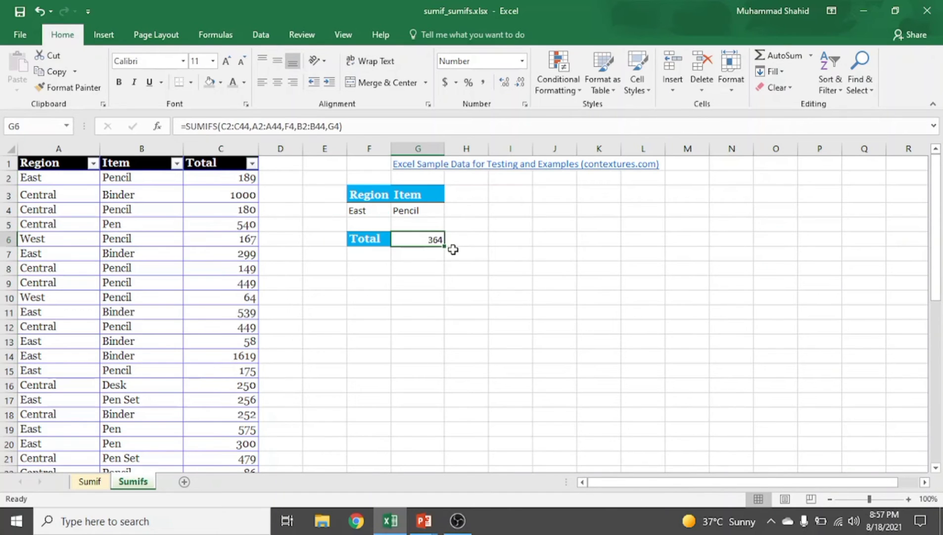
pyautogui.click(412, 207)
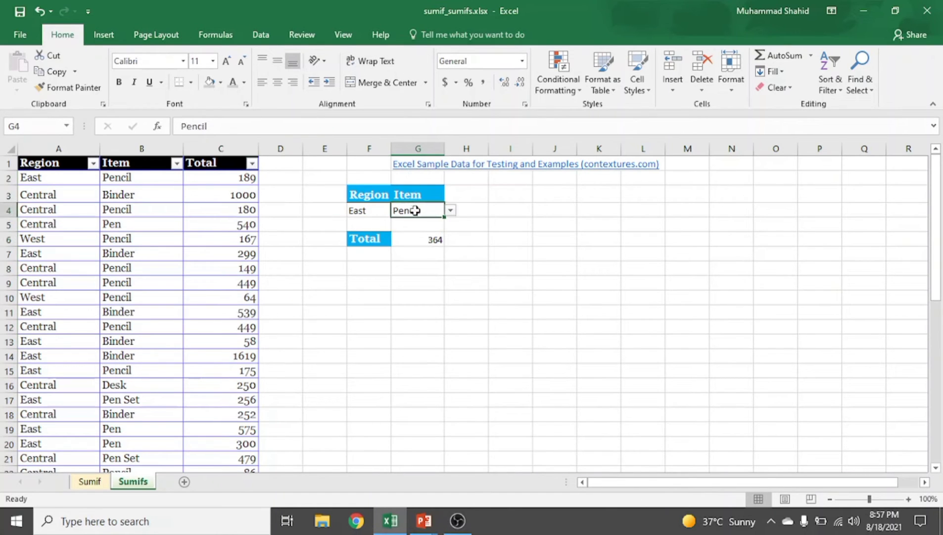
pyautogui.click(452, 209)
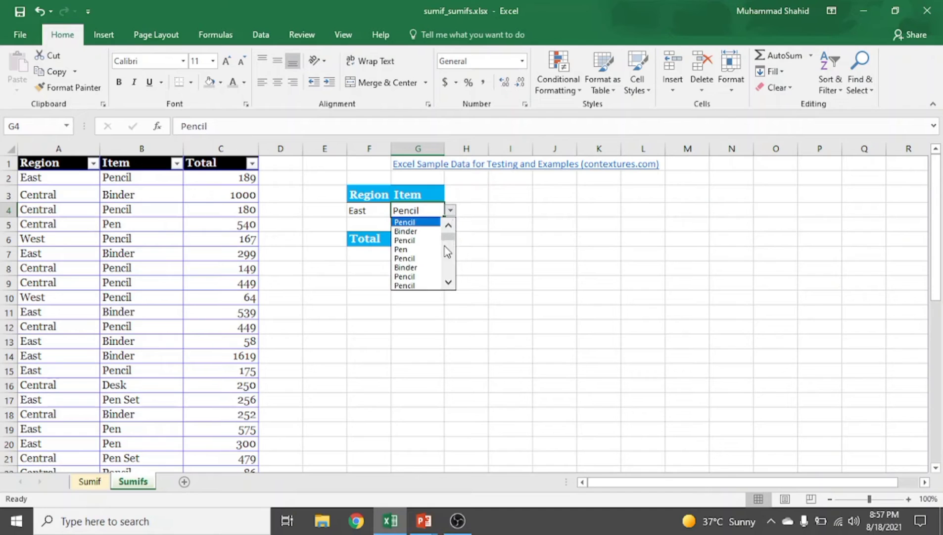
pyautogui.click(405, 250)
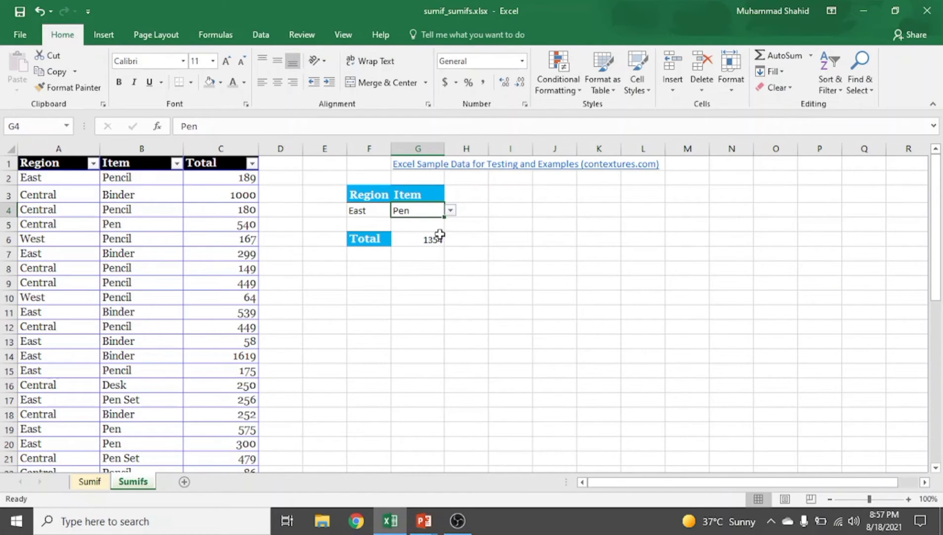
pyautogui.click(451, 210)
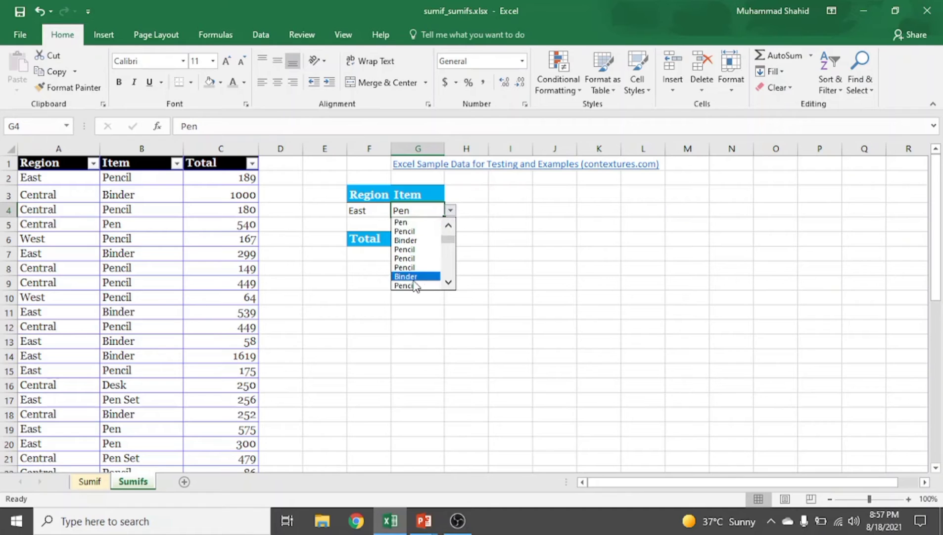
pyautogui.click(415, 276)
# Switch the Region criterion in F4 to West and back to East to test the total formula.
pyautogui.click(381, 210)
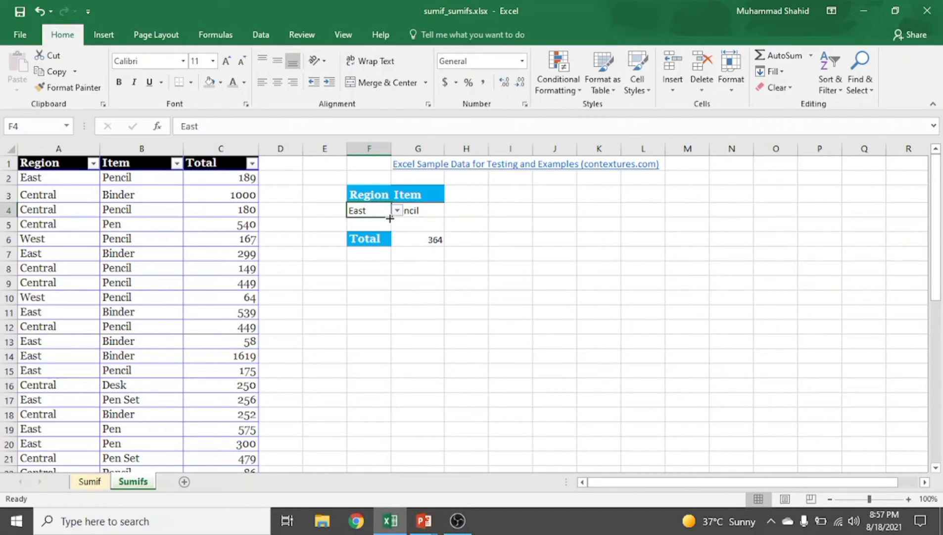
pyautogui.click(397, 210)
pyautogui.click(363, 259)
pyautogui.click(399, 205)
pyautogui.click(369, 213)
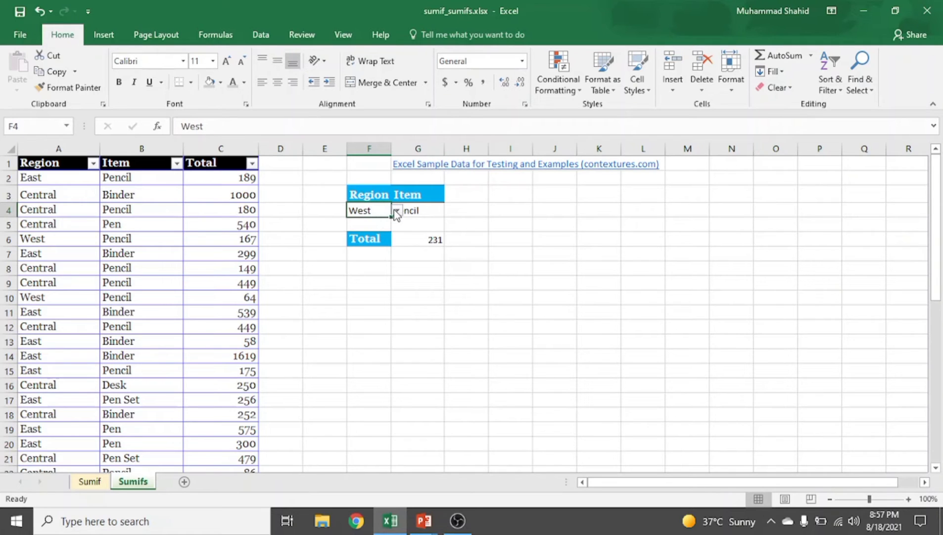
pyautogui.click(397, 210)
pyautogui.click(368, 286)
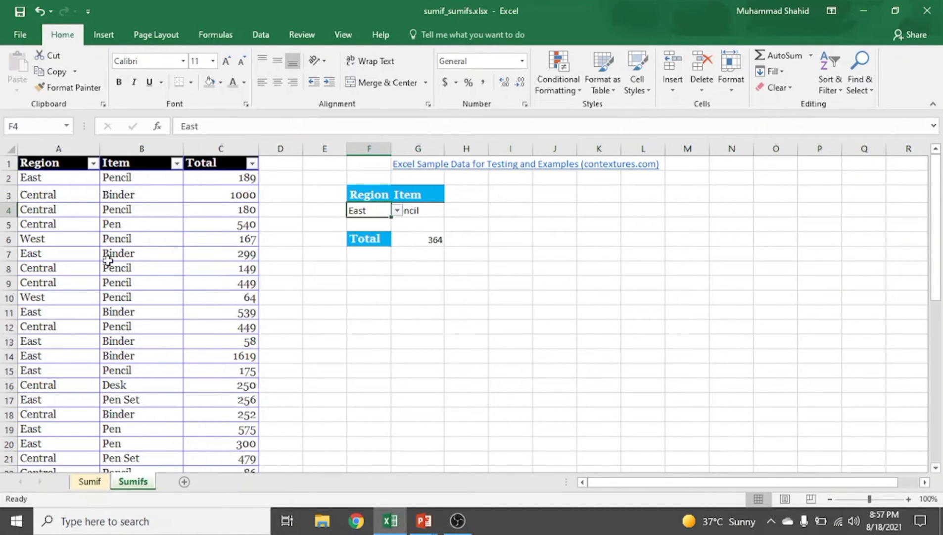
# Delete the existing SUMIFS formula from the Total cell G6.
pyautogui.click(426, 242)
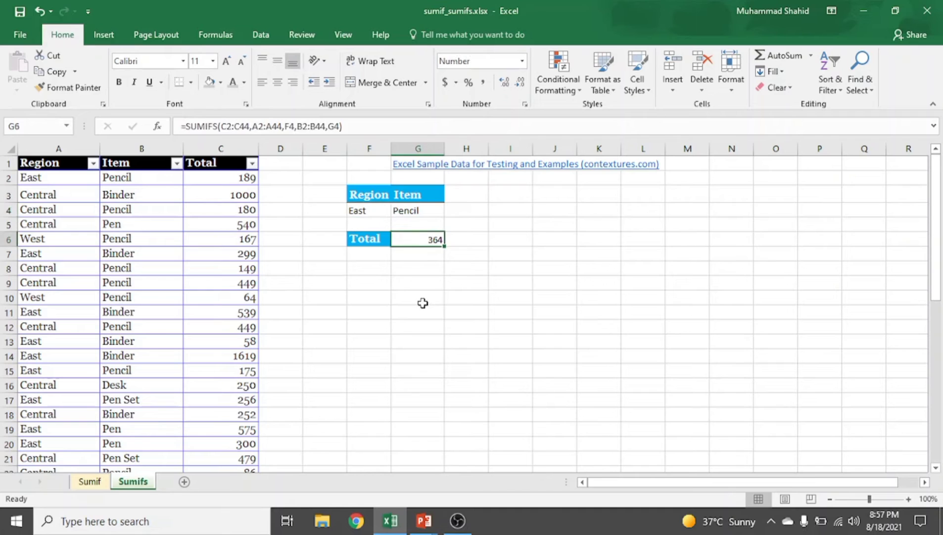
pyautogui.click(426, 298)
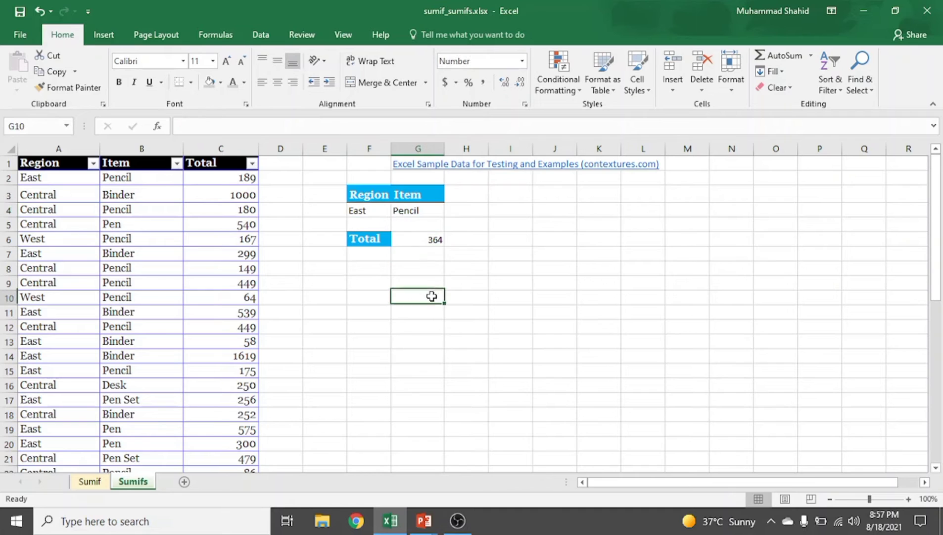
pyautogui.click(432, 238)
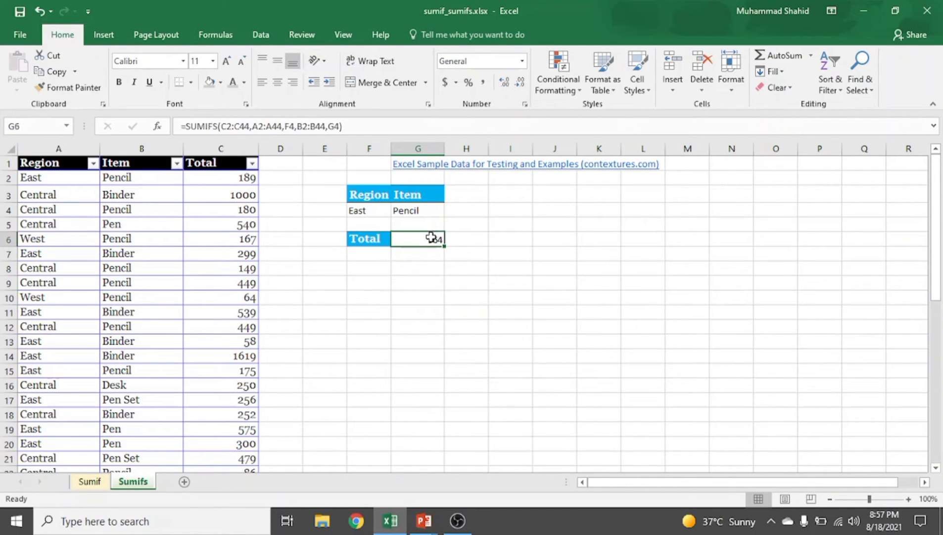
pyautogui.press('Delete')
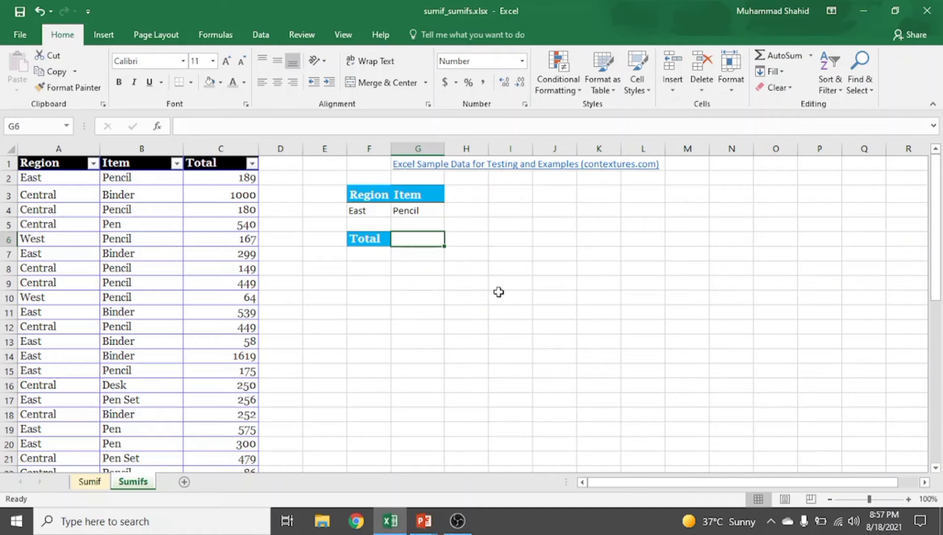
# Look through the available choices for the Region criterion in F4 and the Item criterion in G4.
pyautogui.click(375, 210)
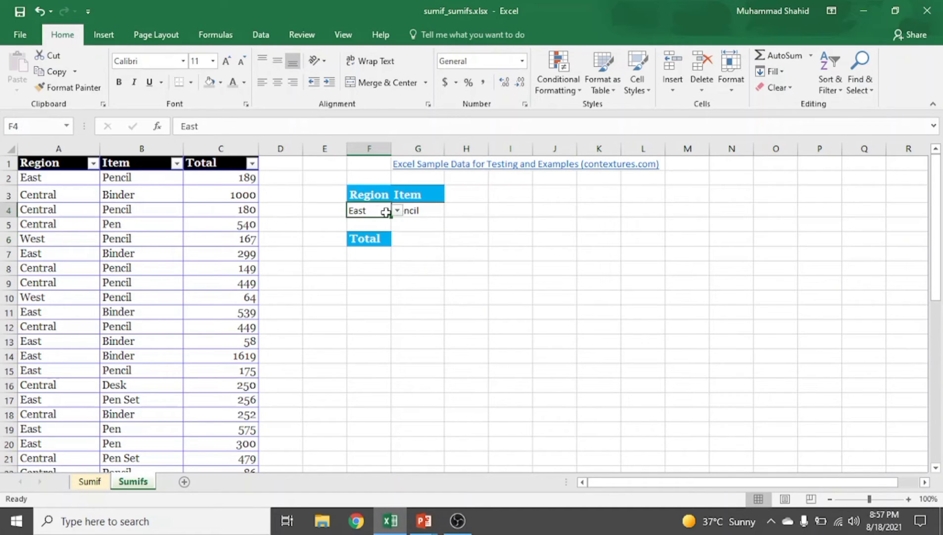
pyautogui.click(398, 211)
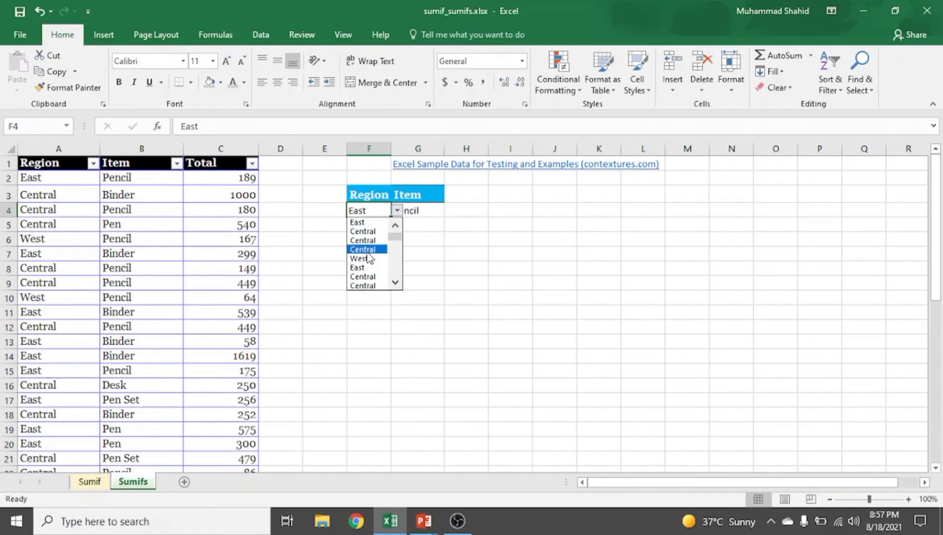
pyautogui.click(411, 345)
pyautogui.click(418, 216)
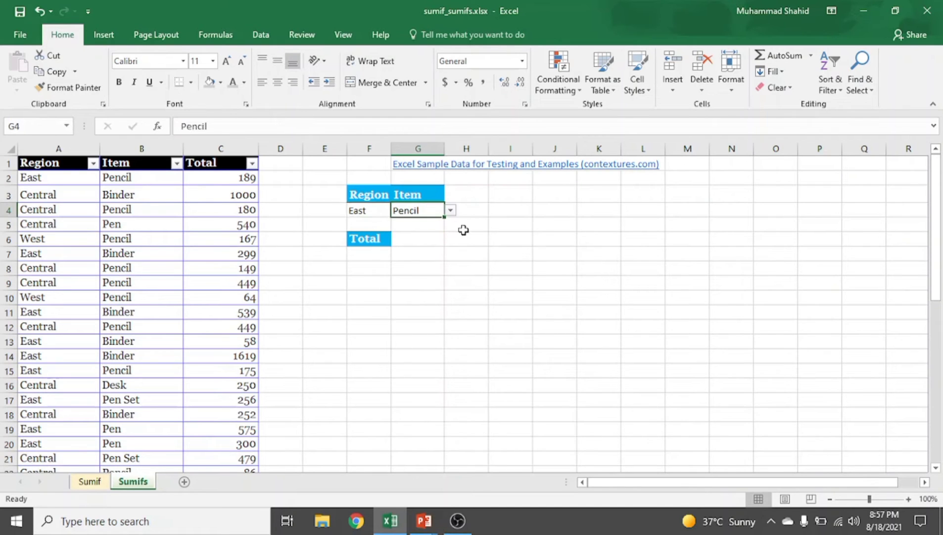
pyautogui.click(450, 211)
pyautogui.click(403, 322)
# Start a SUMIFS formula in the Total cell G6 with C2:C44 as the sum range.
pyautogui.click(435, 237)
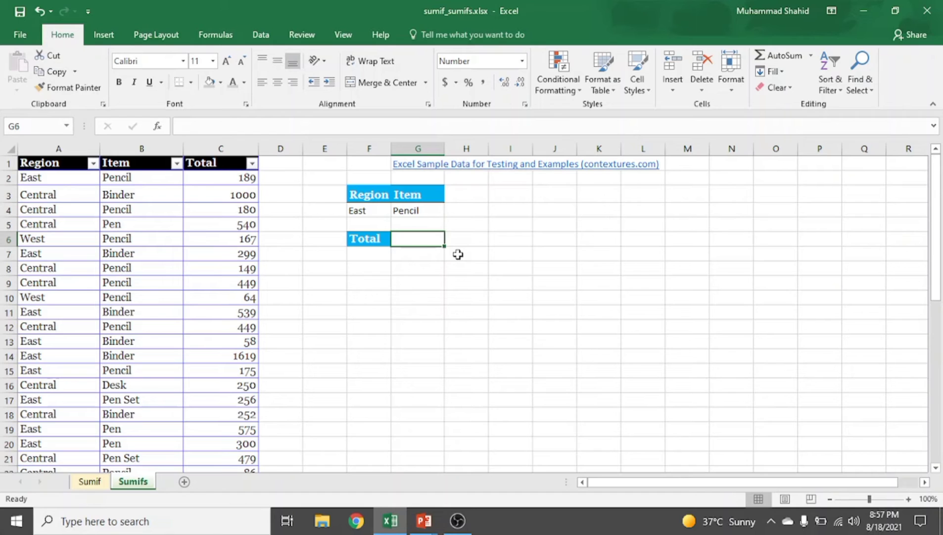
pyautogui.write('=')
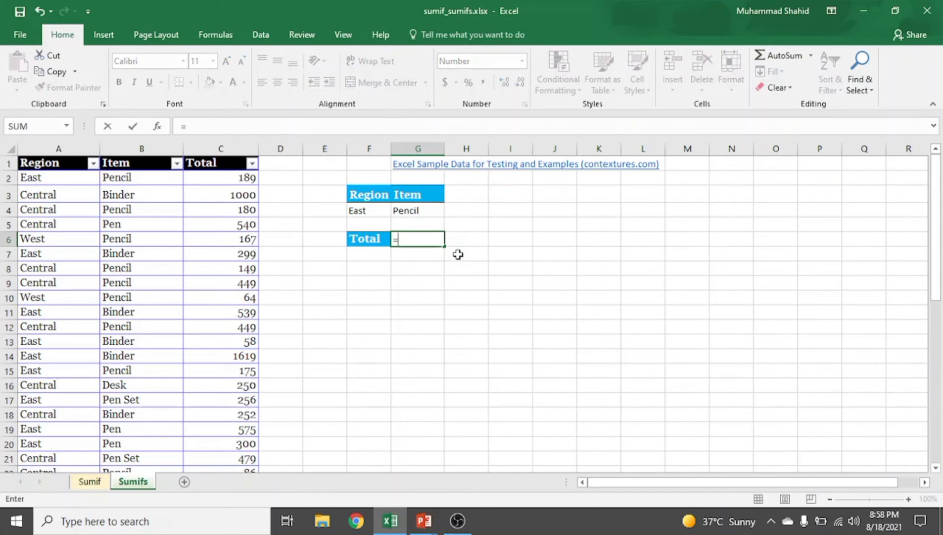
pyautogui.write('SUM')
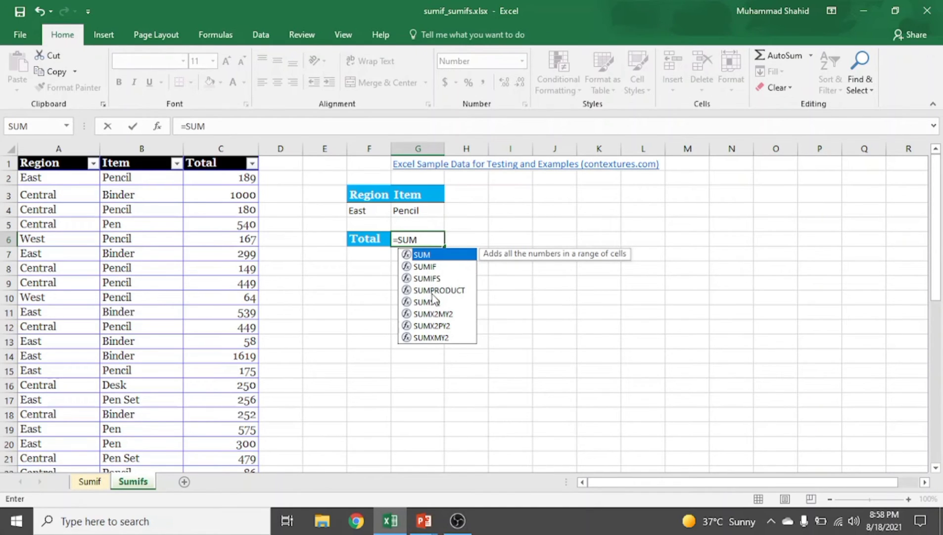
pyautogui.click(436, 280)
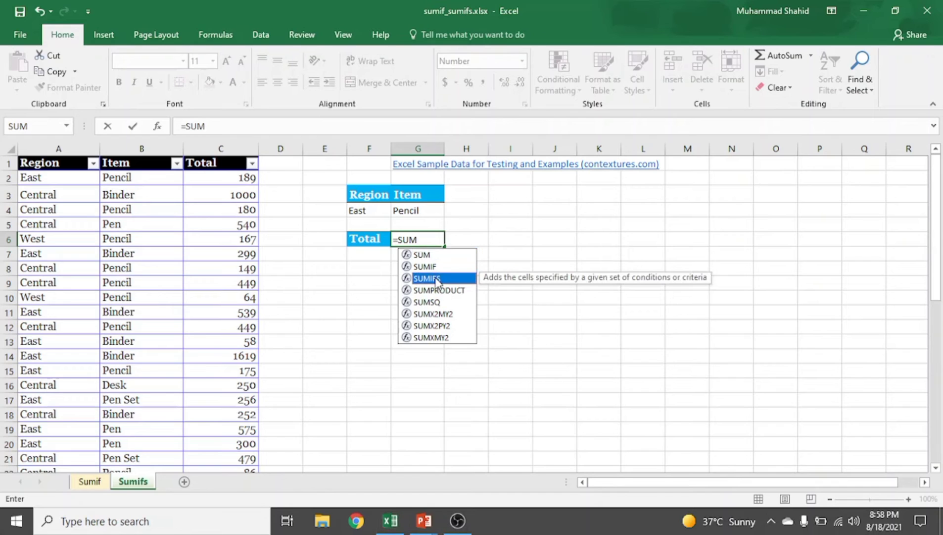
pyautogui.doubleClick(437, 280)
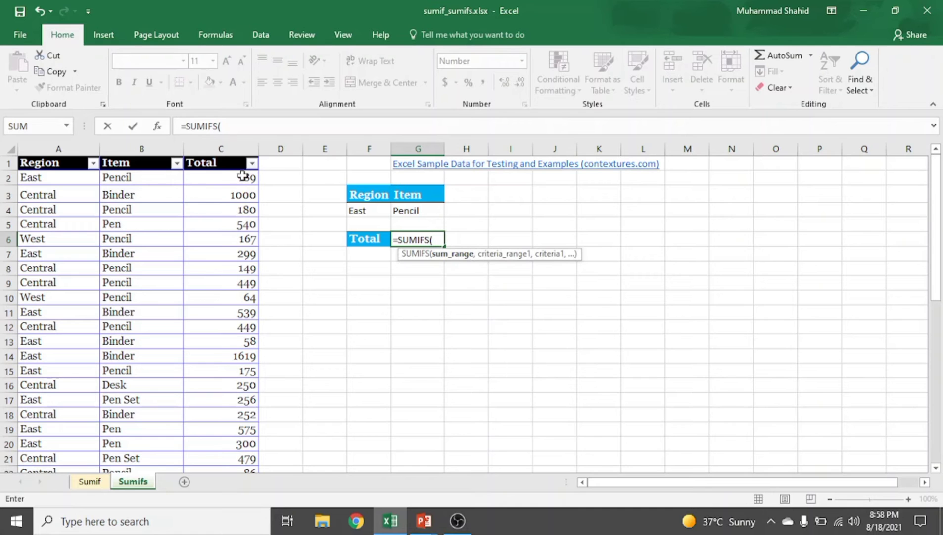
pyautogui.moveTo(243, 177); pyautogui.dragTo(244, 387)
pyautogui.scroll(9, 341, 235)
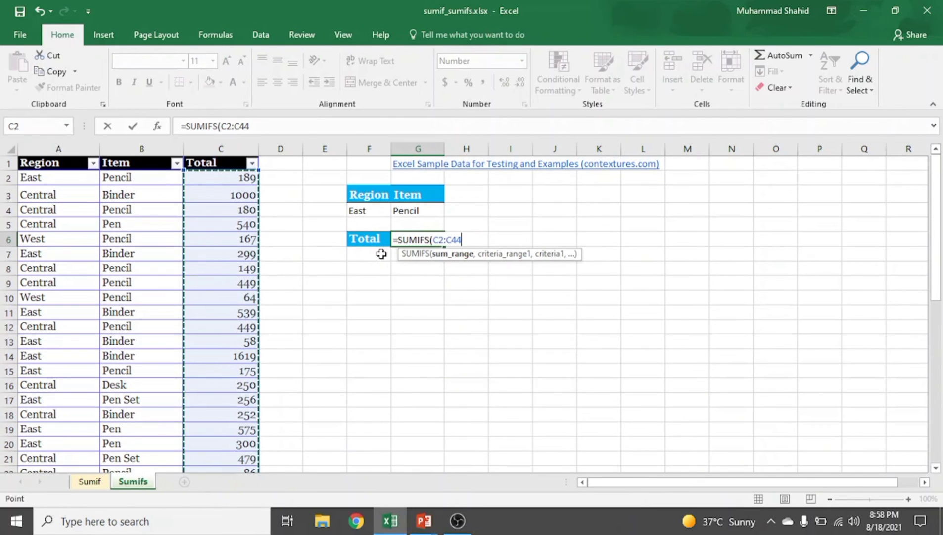
pyautogui.write(',')
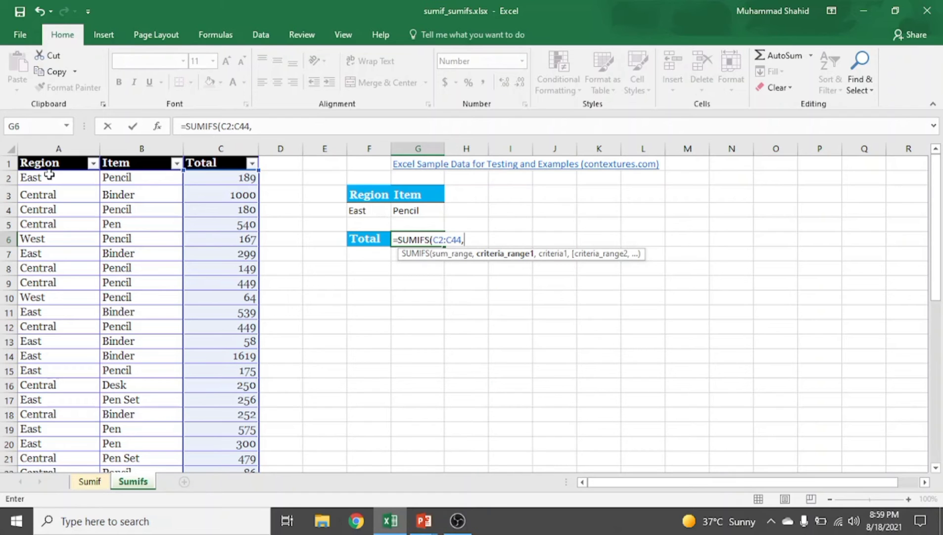
pyautogui.moveTo(48, 175); pyautogui.dragTo(69, 522)
pyautogui.click(70, 522)
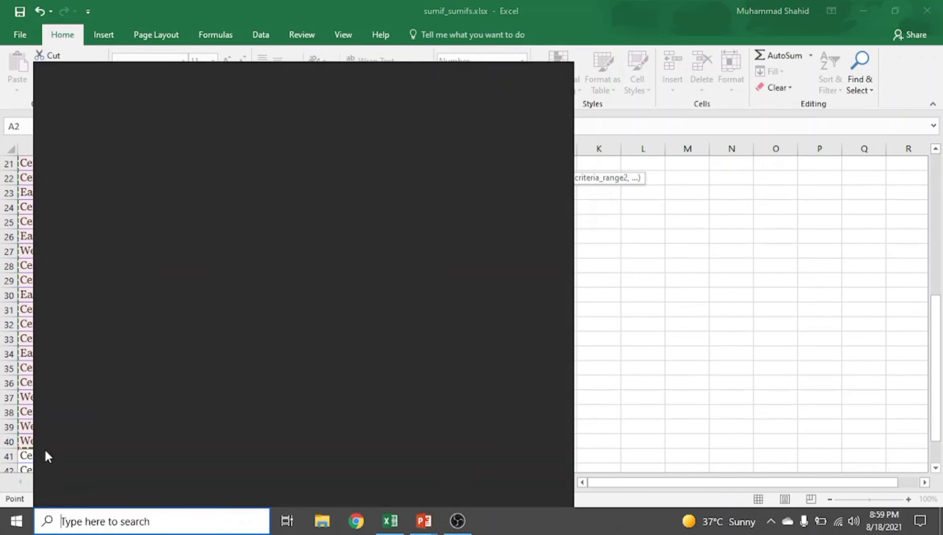
pyautogui.click(778, 304)
pyautogui.scroll(9, 233, 329)
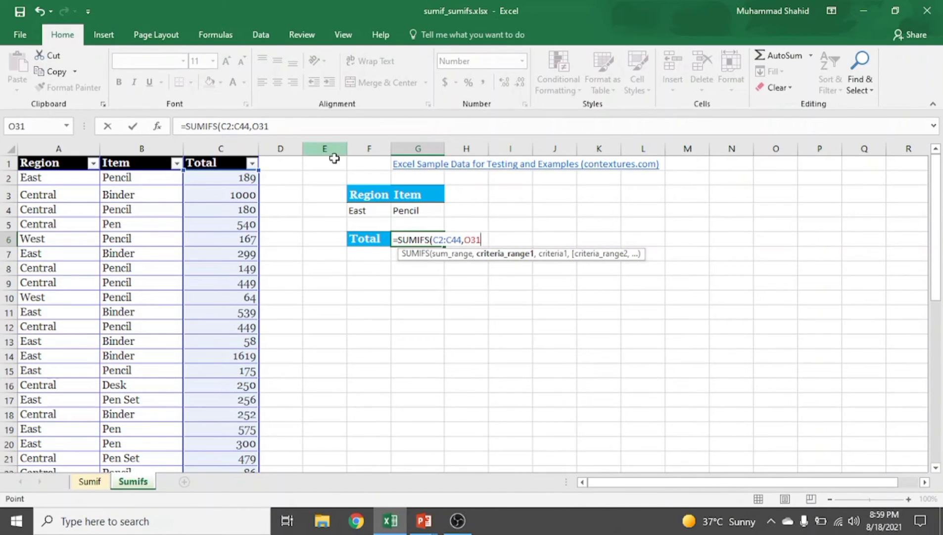
pyautogui.press('BackSpace')
pyautogui.press('BackSpace')
pyautogui.press('BackSpace')
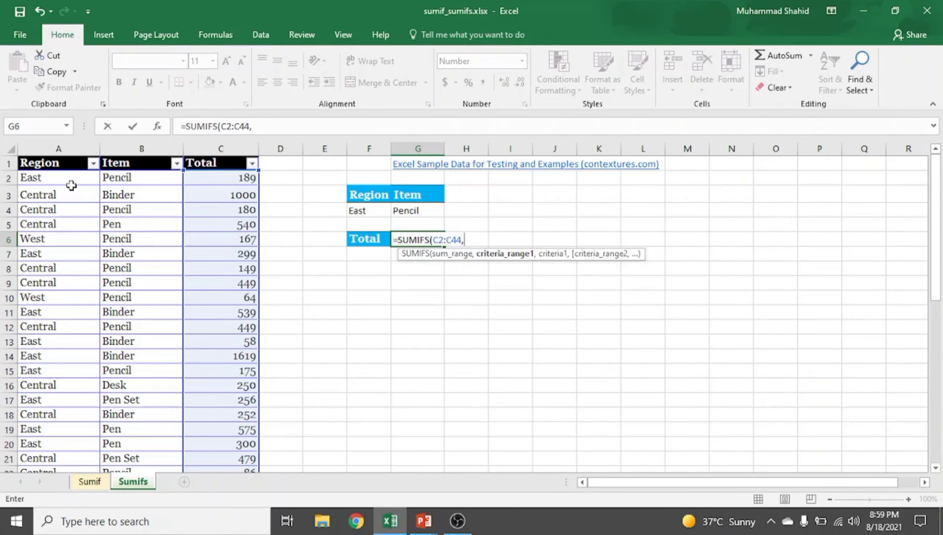
# Add the Region data A2:A44 as the first criteria range, with F4 as its criterion.
pyautogui.moveTo(71, 182); pyautogui.dragTo(74, 531)
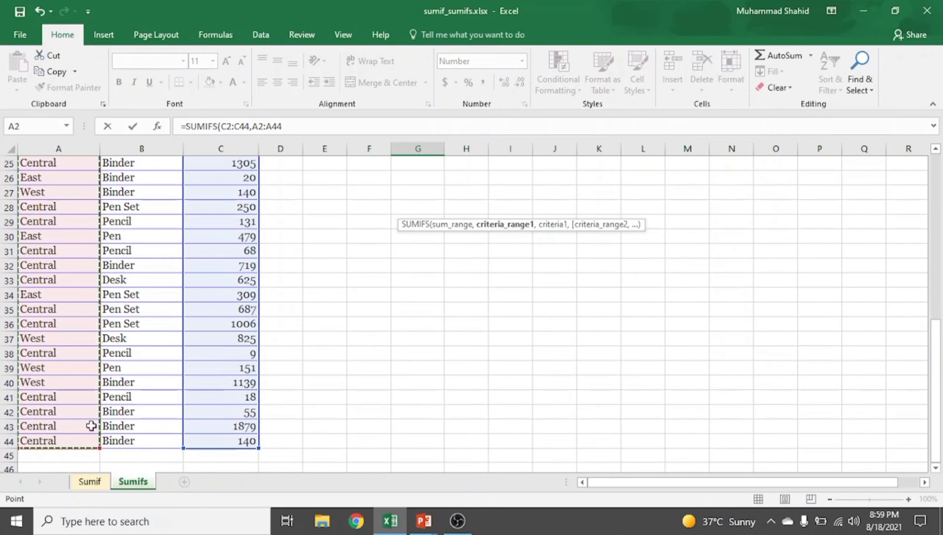
pyautogui.scroll(8, 105, 339)
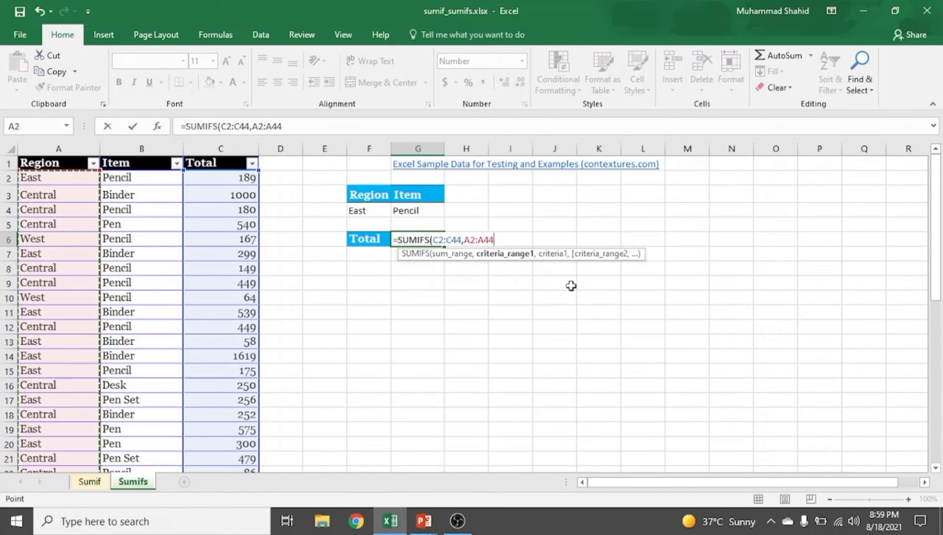
pyautogui.write(',')
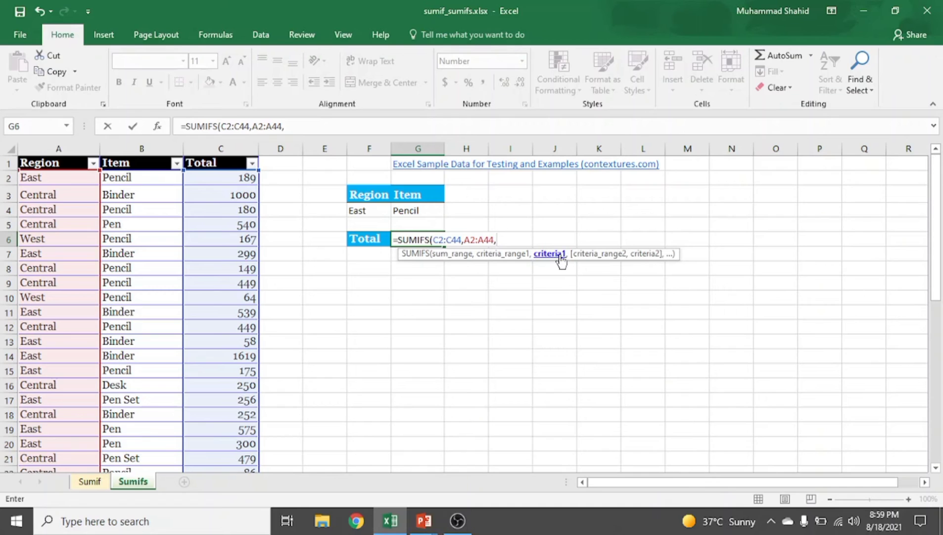
pyautogui.click(366, 214)
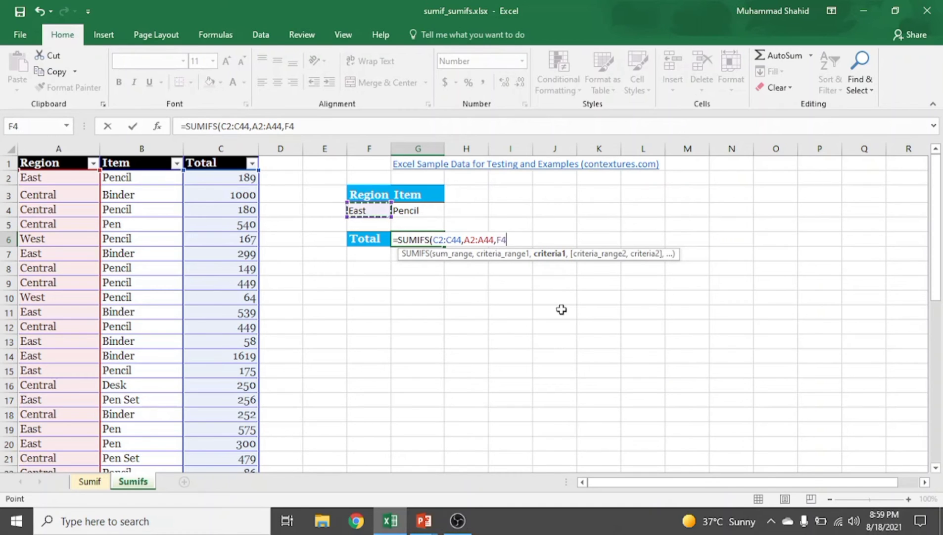
pyautogui.write(',')
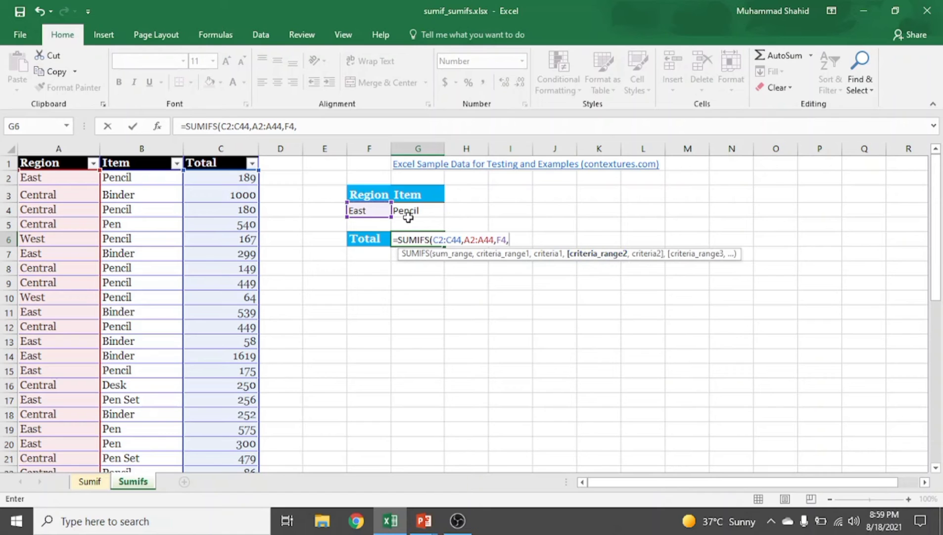
# Add the Item data B2:B44 as the second criteria range with G4 as its criterion, and complete the formula.
pyautogui.moveTo(147, 180); pyautogui.dragTo(186, 404)
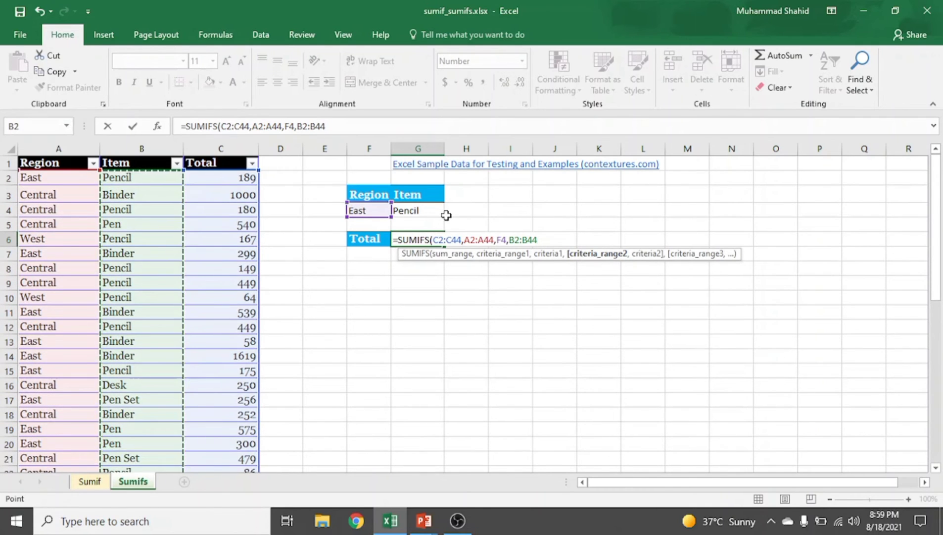
pyautogui.write(',')
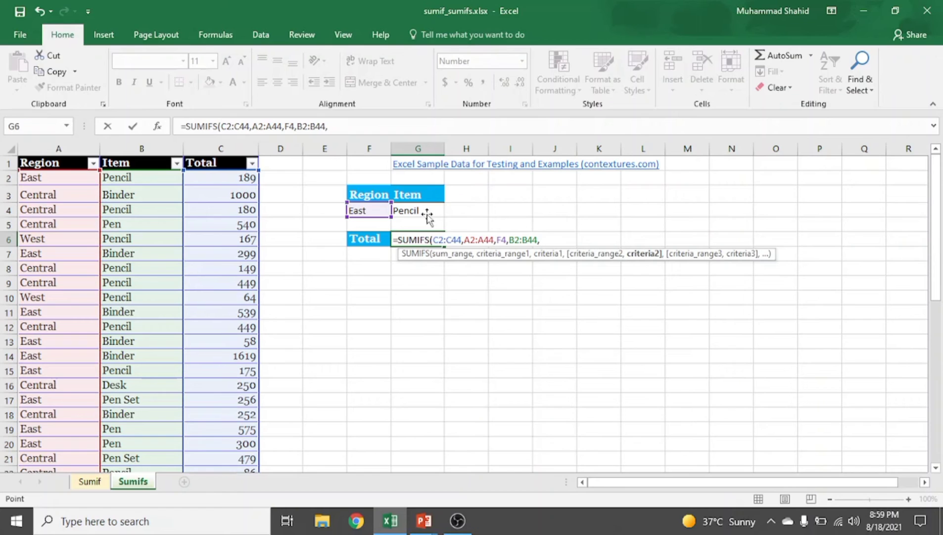
pyautogui.click(430, 213)
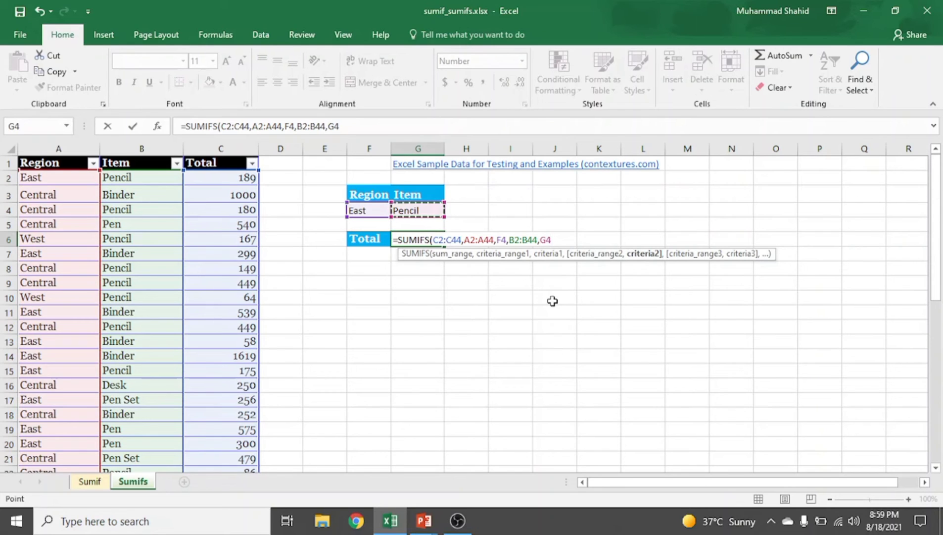
pyautogui.write(')')
pyautogui.press('Return')
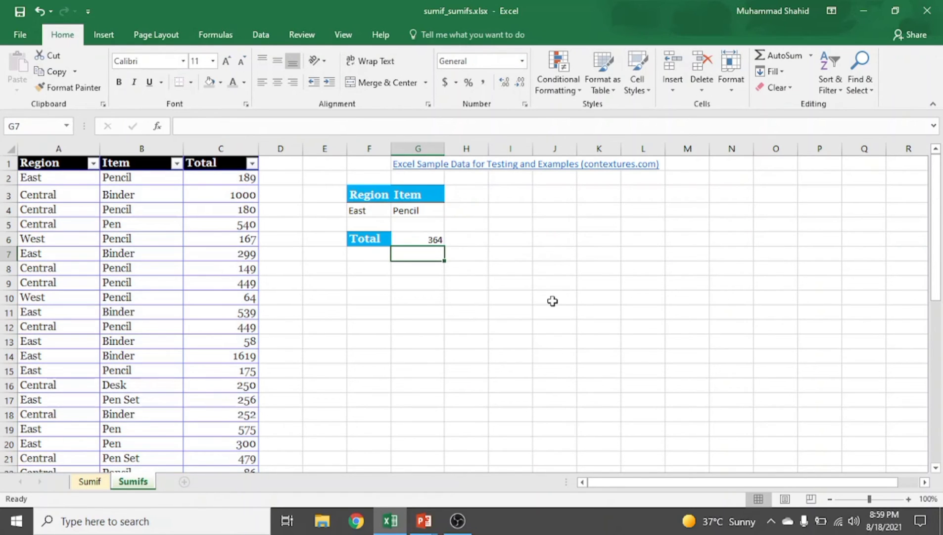
# Enter the Region criterion in F4 as central in lowercase to test the total formula.
pyautogui.click(385, 215)
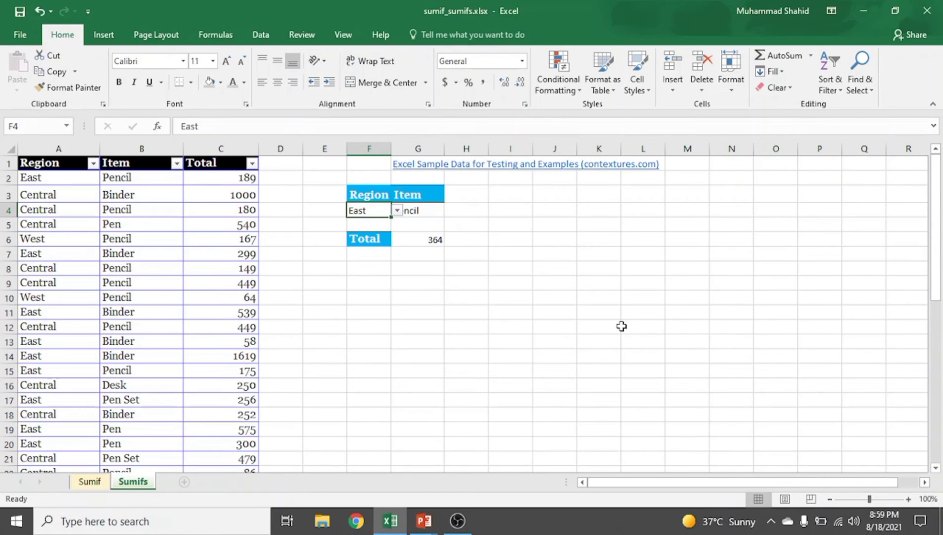
pyautogui.write('CE')
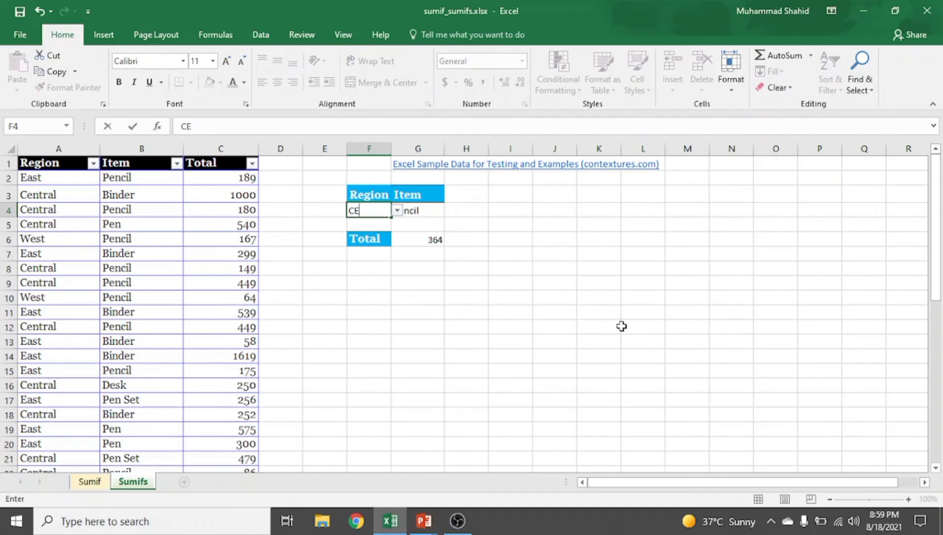
pyautogui.press('BackSpace')
pyautogui.press('BackSpace')
pyautogui.write('centra')
pyautogui.press('Return')
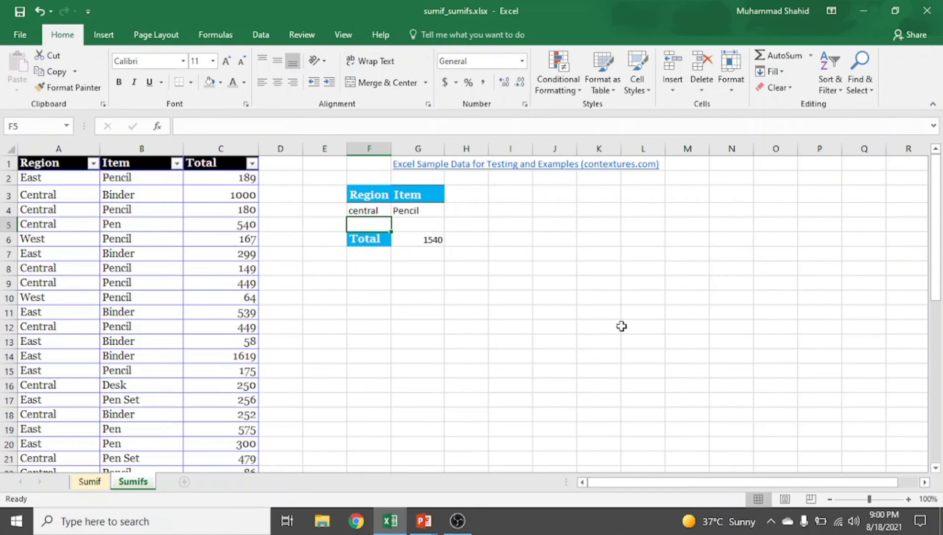
# Capitalize the first letter of the Region criterion in F4 so it reads Central.
pyautogui.press('Up')
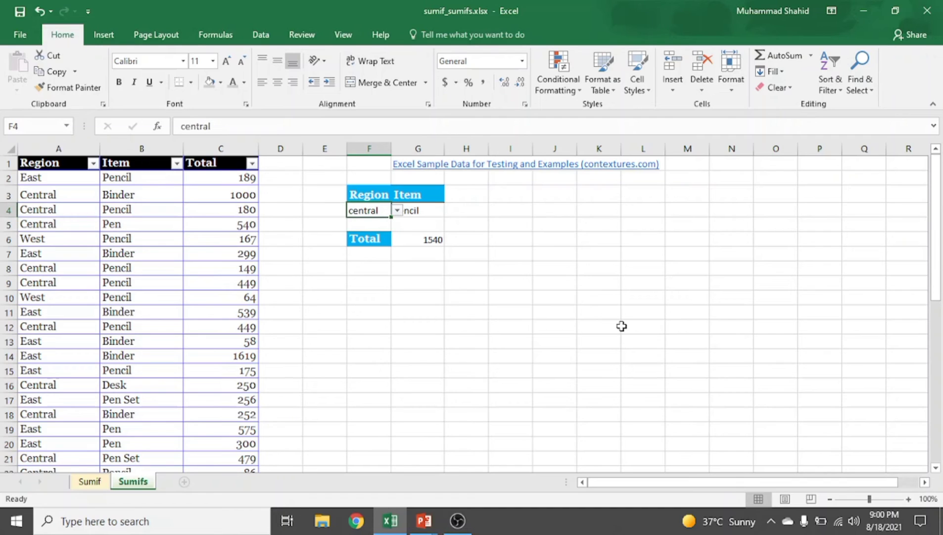
pyautogui.press('F2')
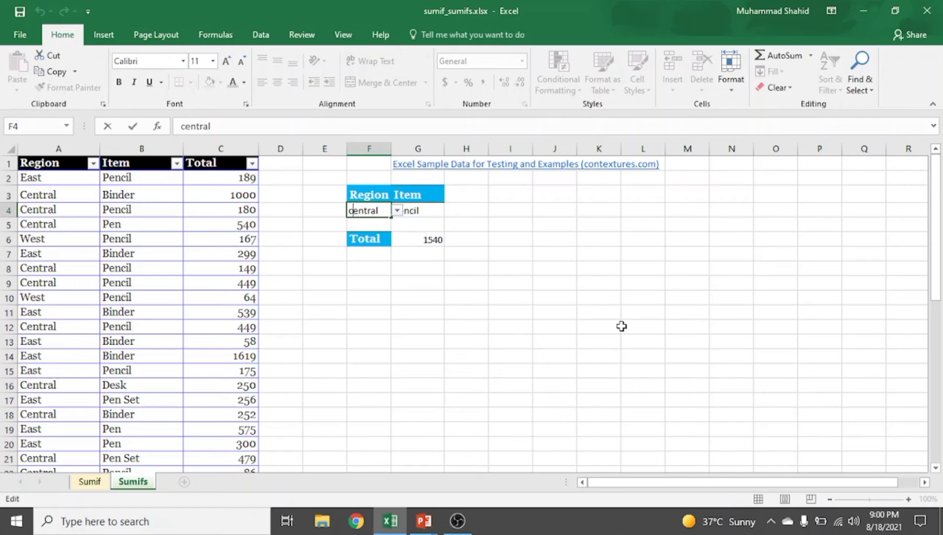
pyautogui.press('BackSpace')
pyautogui.write('C')
pyautogui.press('Return')
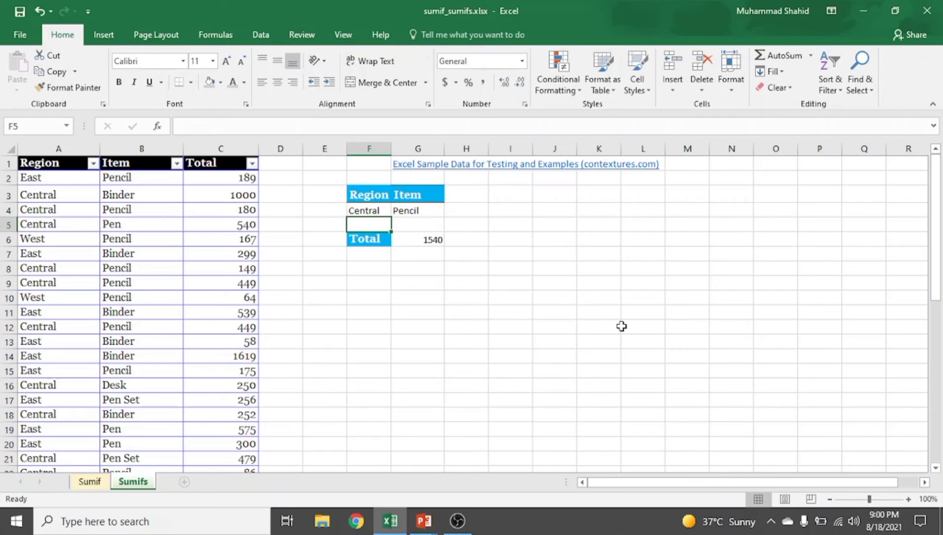
# Clear the Region criterion in F4 and re-enter it as CENTRAL in all capitals.
pyautogui.press('Up')
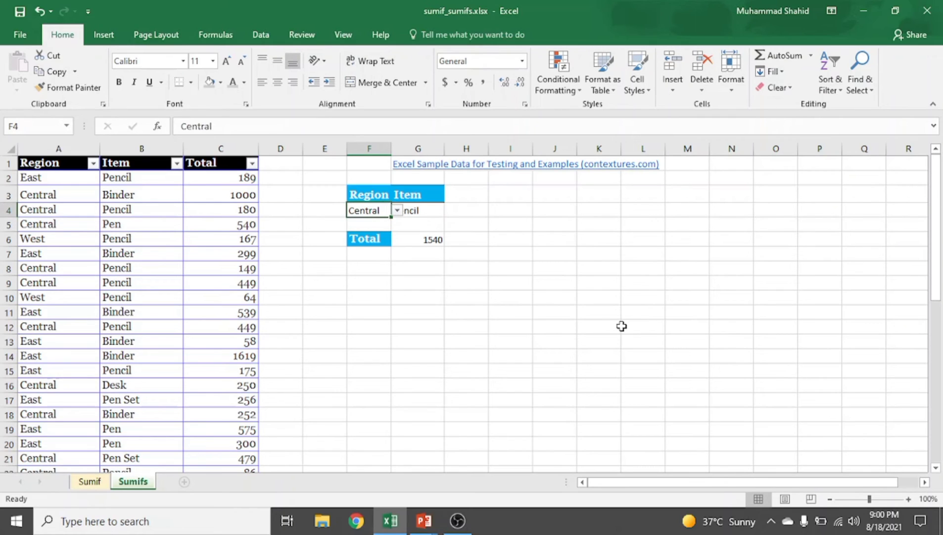
pyautogui.press('Delete')
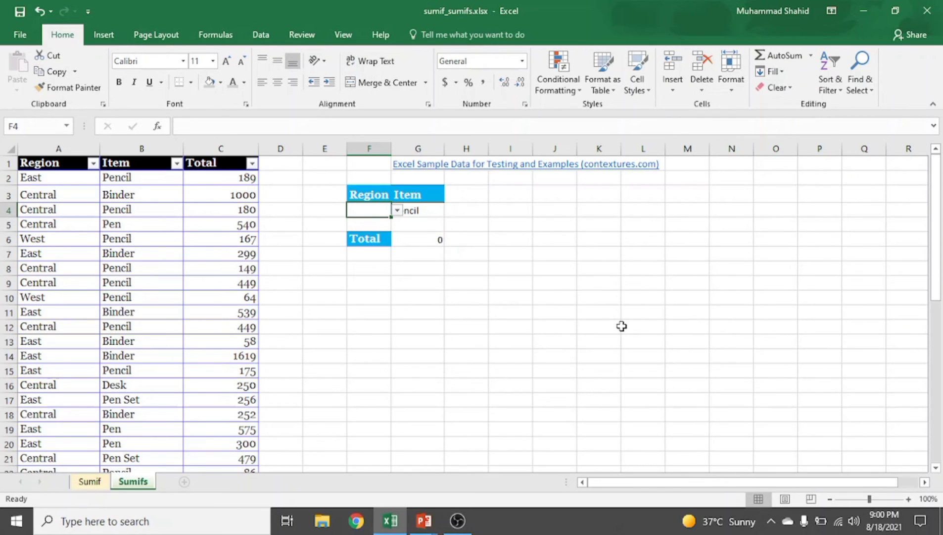
pyautogui.write('C')
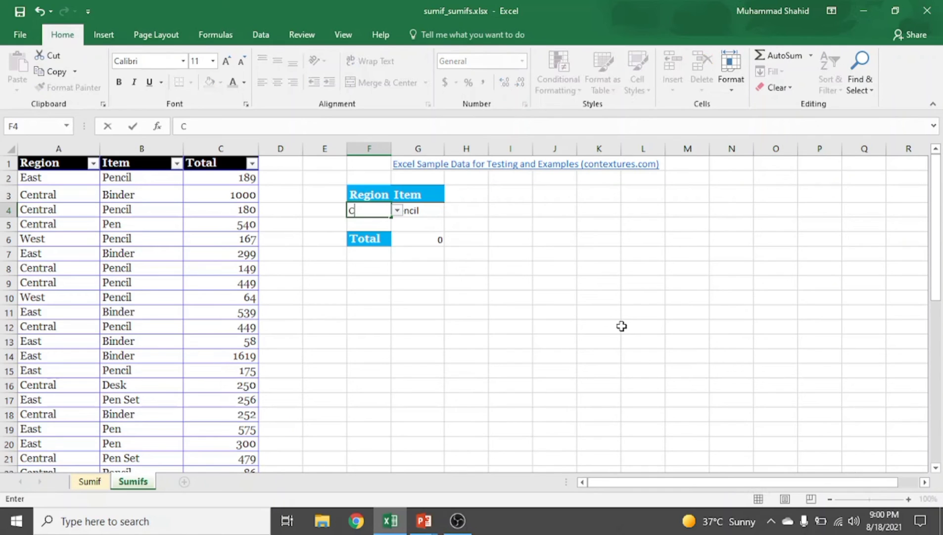
pyautogui.write('ENTRAL')
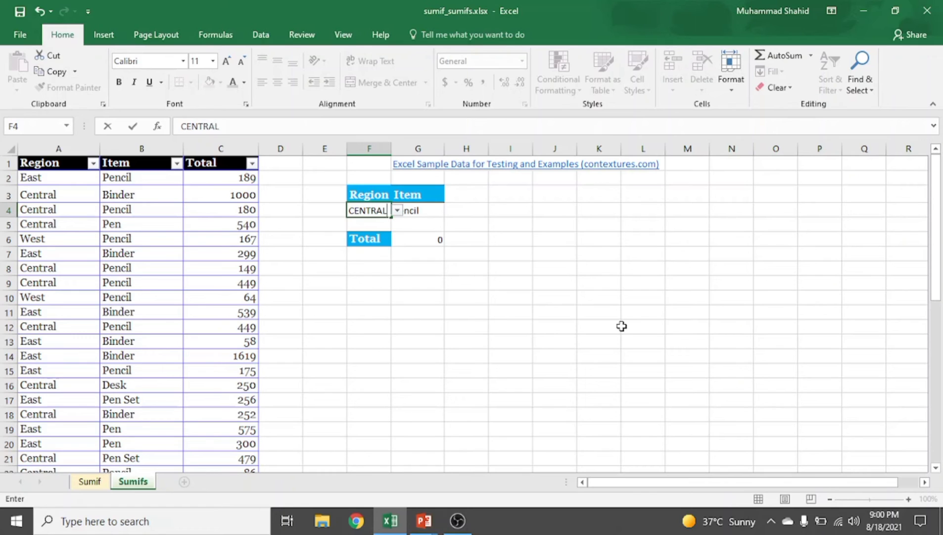
pyautogui.press('Return')
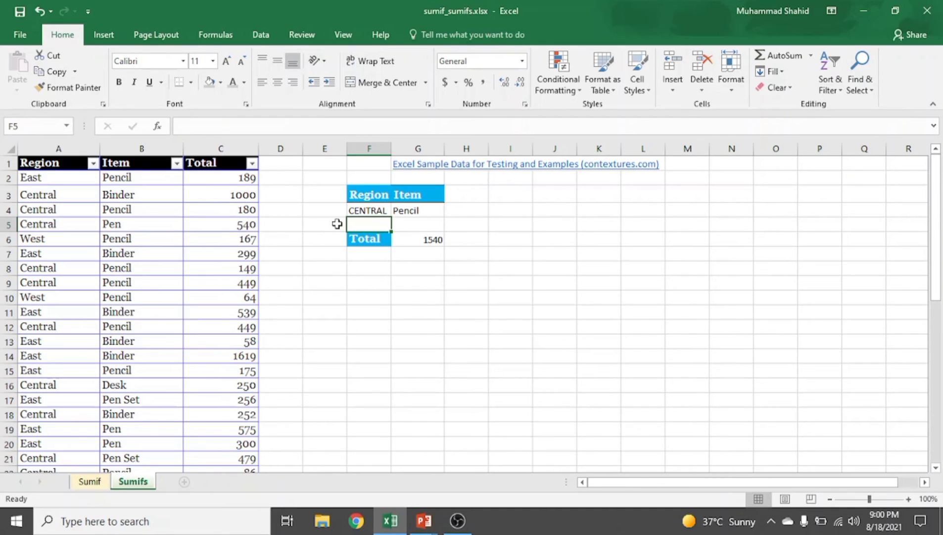
# Choose Central for the Region criterion in F4 from the cell's predefined choices.
pyautogui.click(362, 211)
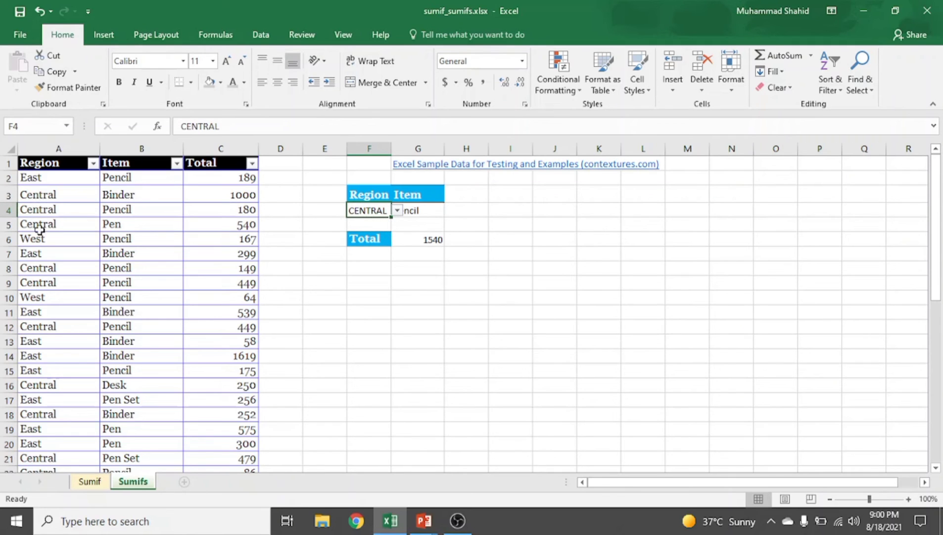
pyautogui.click(399, 211)
pyautogui.click(359, 240)
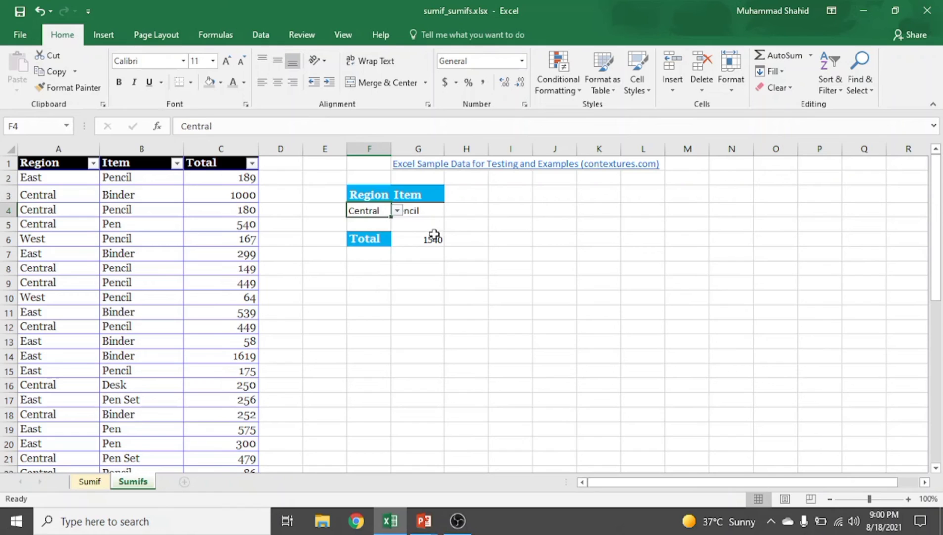
# Try to enter the misspelled Region criterion Centra in F4, and discard the entry.
pyautogui.click(431, 215)
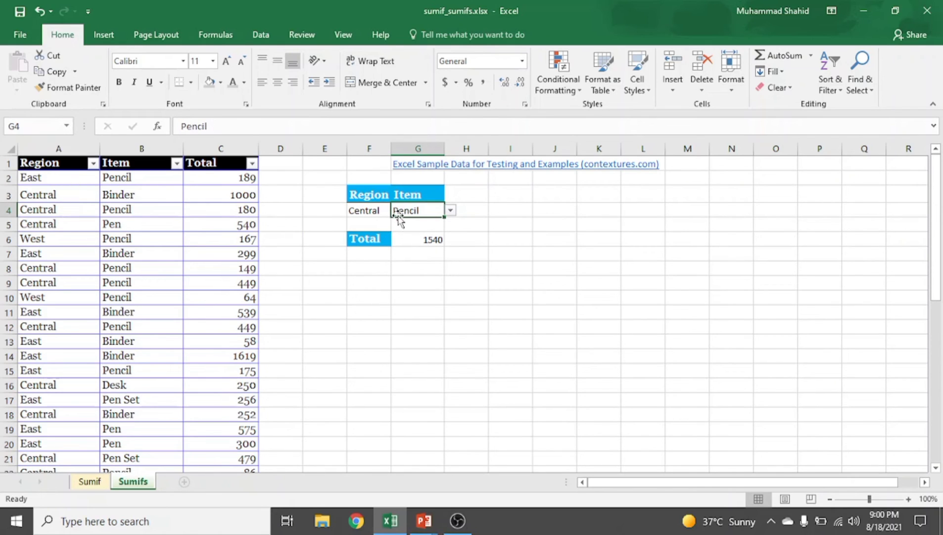
pyautogui.click(379, 213)
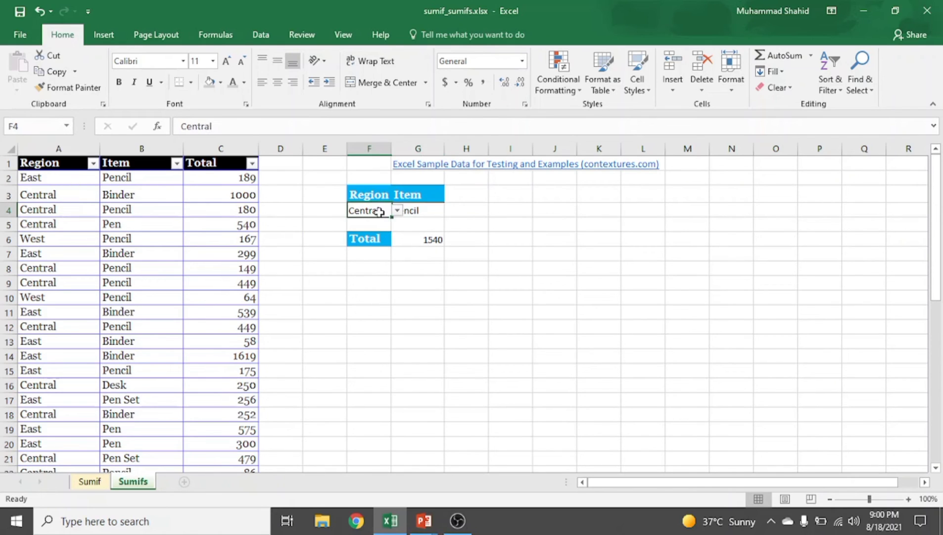
pyautogui.click(332, 126)
pyautogui.press('BackSpace')
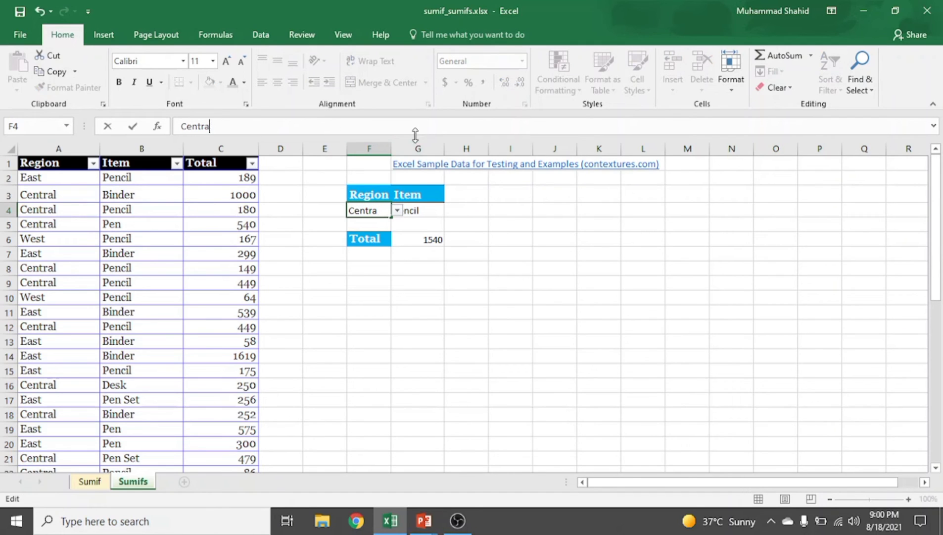
pyautogui.press('Return')
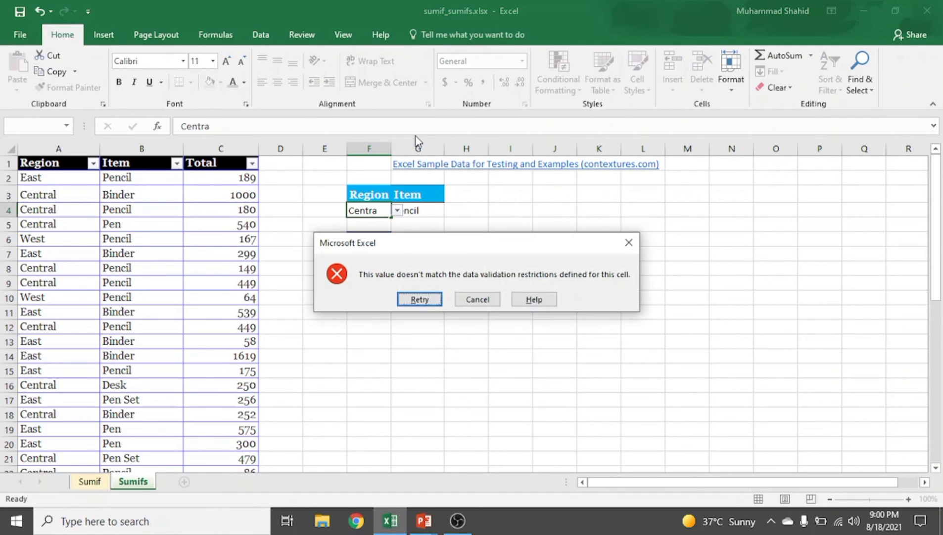
pyautogui.press('Return')
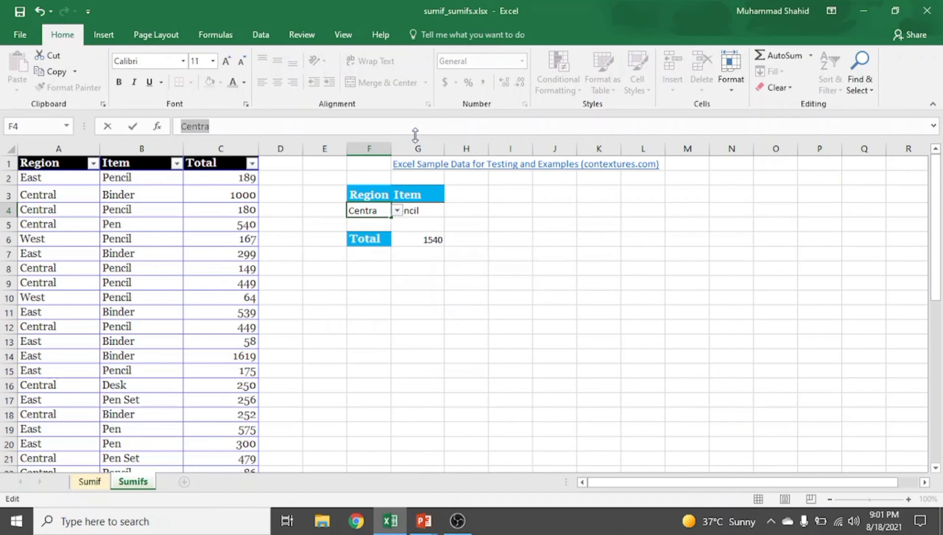
pyautogui.press('End')
pyautogui.press('Return')
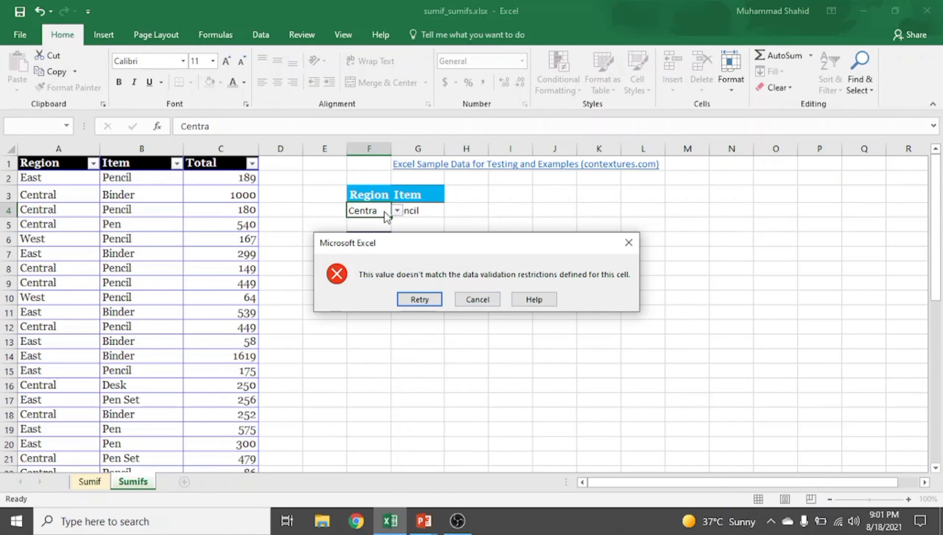
pyautogui.click(494, 295)
pyautogui.click(456, 242)
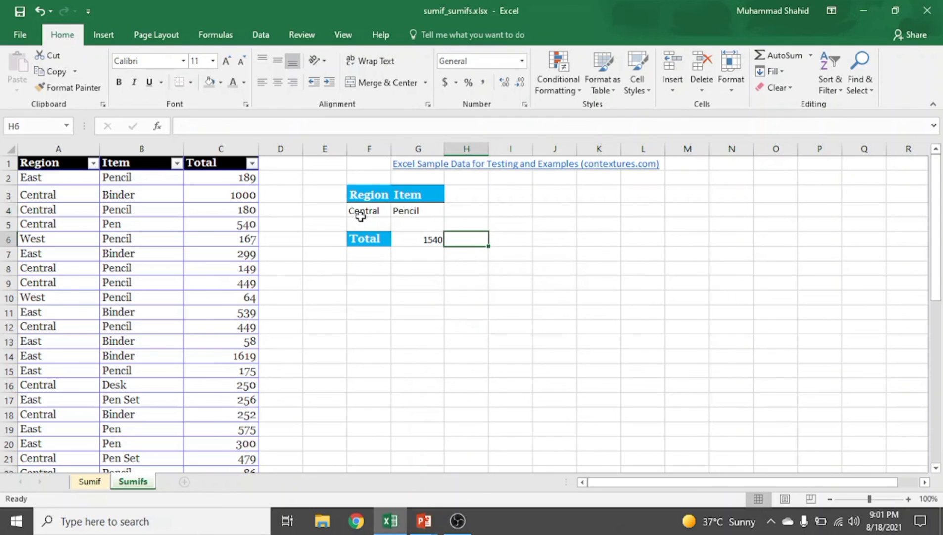
# Choose Binder for the Item criterion in G4 and Central for the Region criterion in F4 from the cells' predefined choices.
pyautogui.click(416, 329)
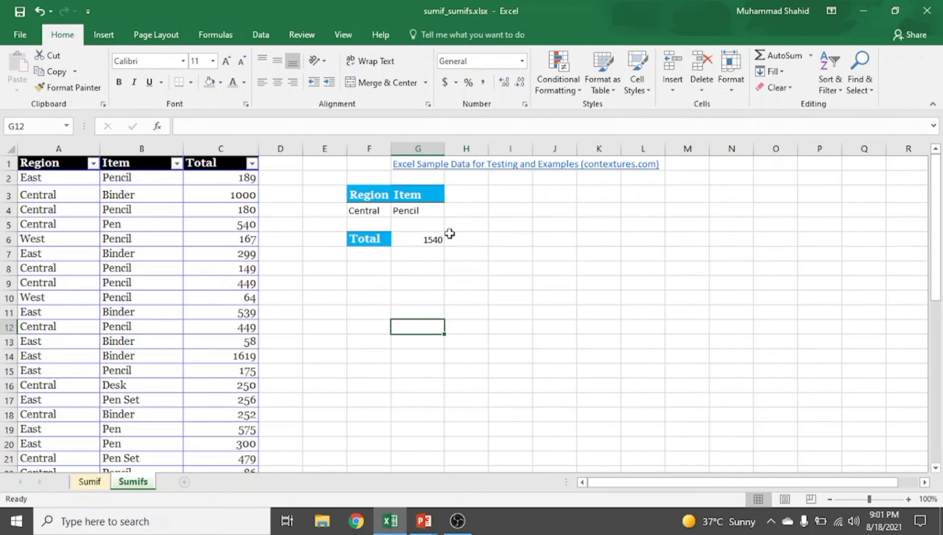
pyautogui.click(427, 209)
pyautogui.click(450, 211)
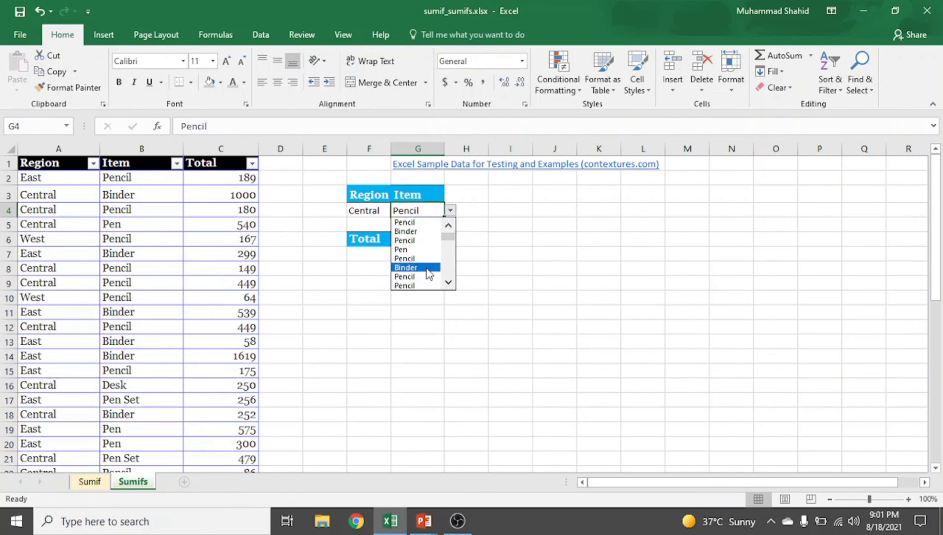
pyautogui.click(429, 274)
pyautogui.click(386, 211)
pyautogui.click(398, 210)
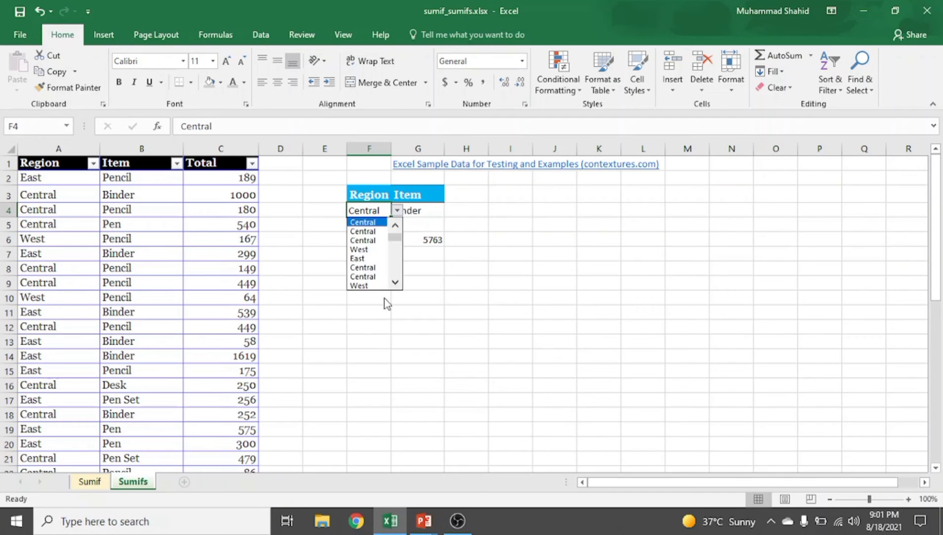
pyautogui.click(363, 267)
pyautogui.click(420, 213)
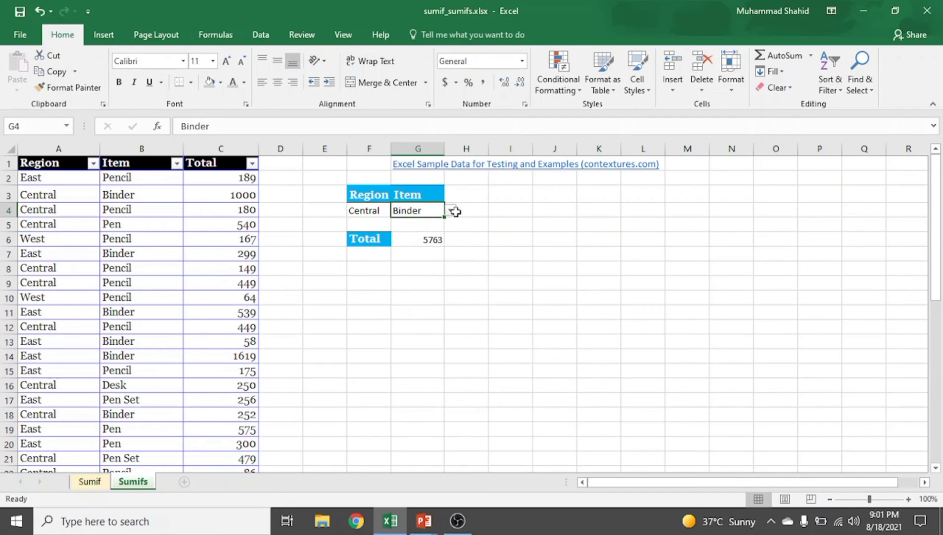
pyautogui.click(456, 211)
pyautogui.click(426, 259)
# Choose West for the Region criterion in F4 from the cell's predefined choices.
pyautogui.click(386, 210)
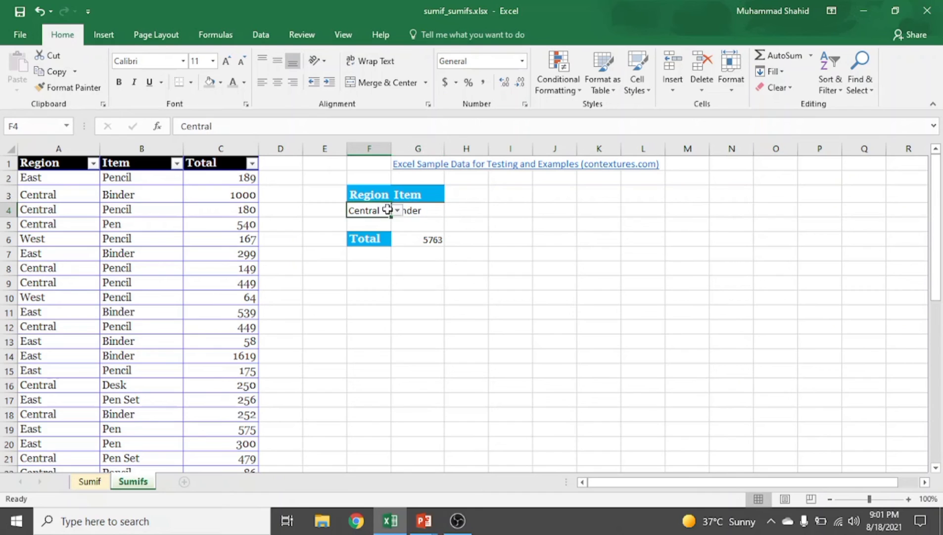
pyautogui.click(398, 210)
pyautogui.click(371, 277)
pyautogui.click(398, 210)
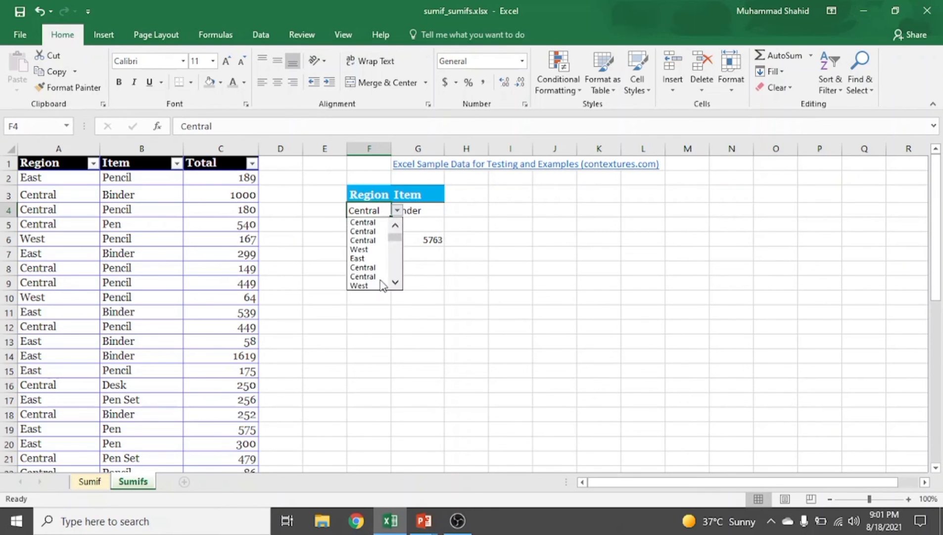
pyautogui.click(369, 286)
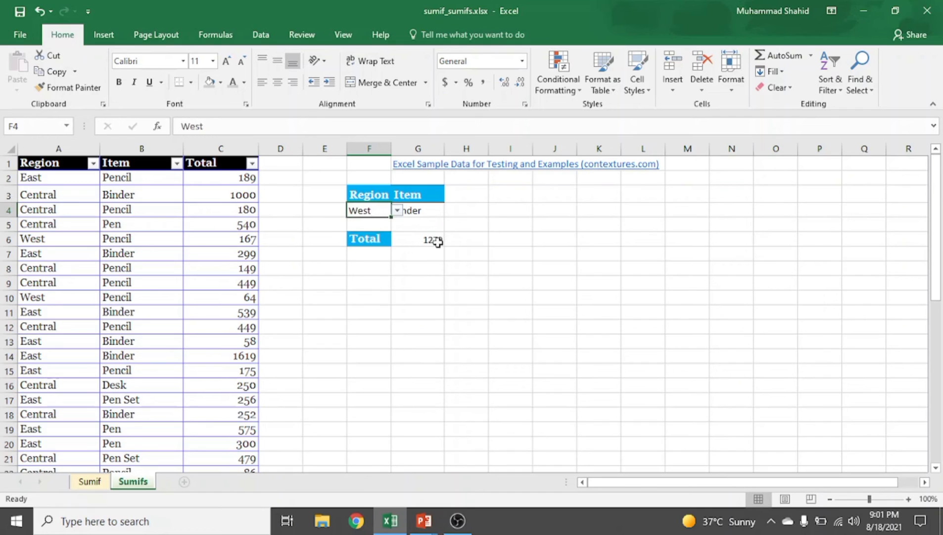
pyautogui.click(480, 241)
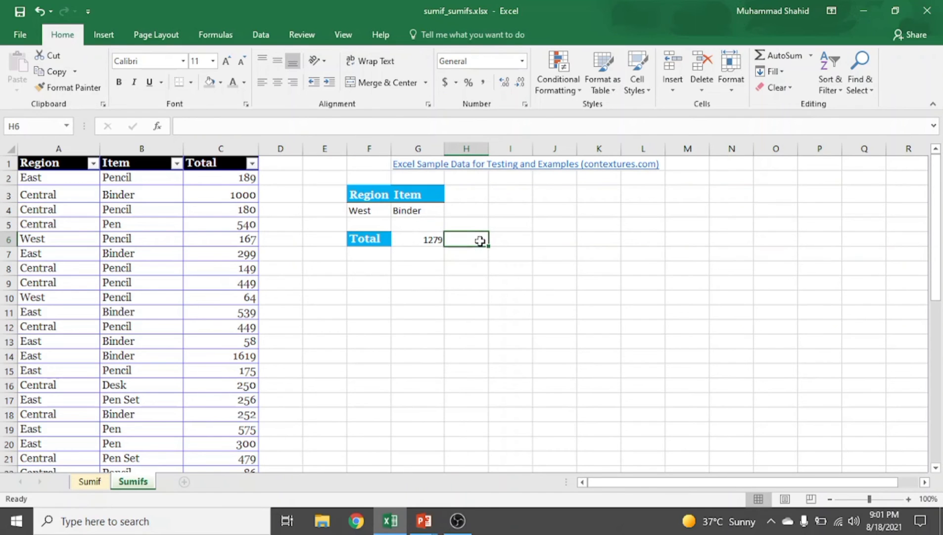
# Clear everything from the Region and Item criteria cells F4:G4, including contents, formats and data validation.
pyautogui.click(385, 211)
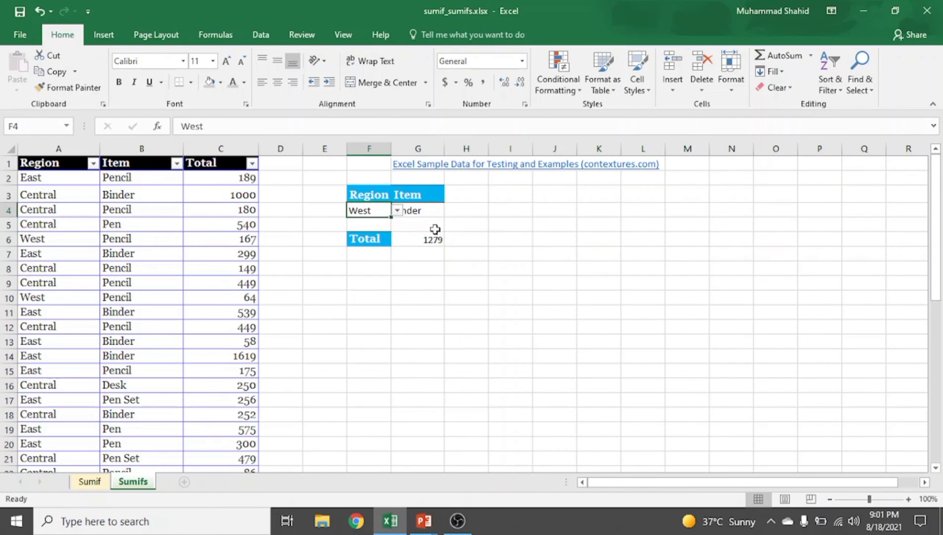
pyautogui.press('Delete')
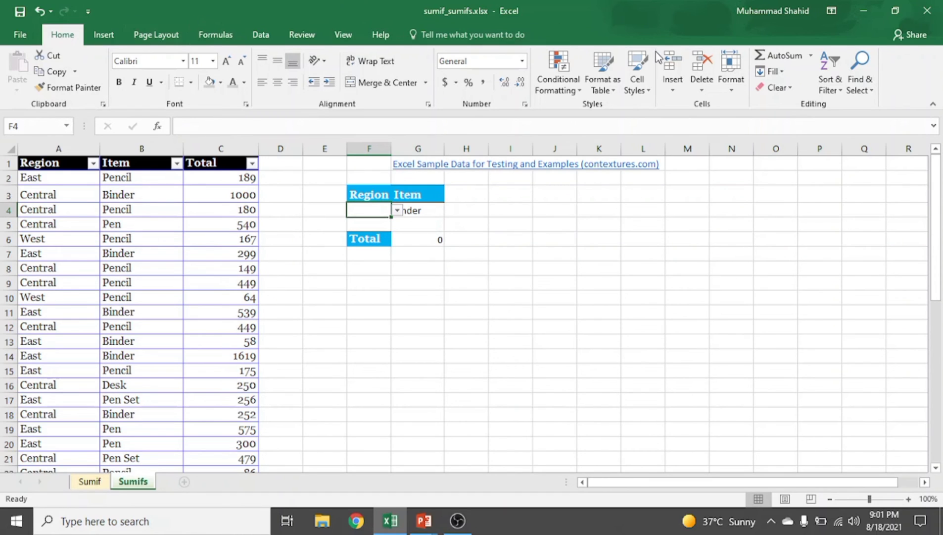
pyautogui.click(785, 86)
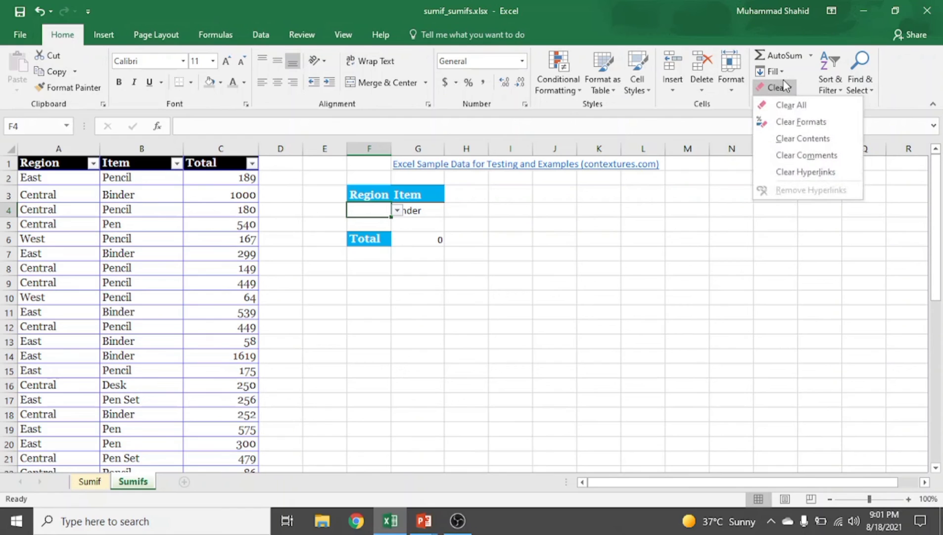
pyautogui.click(801, 121)
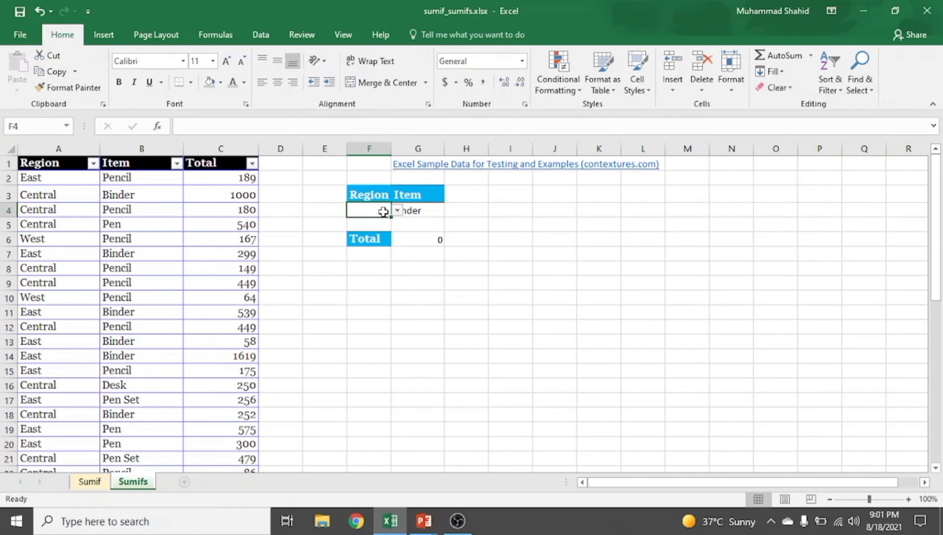
pyautogui.moveTo(372, 206); pyautogui.dragTo(431, 210)
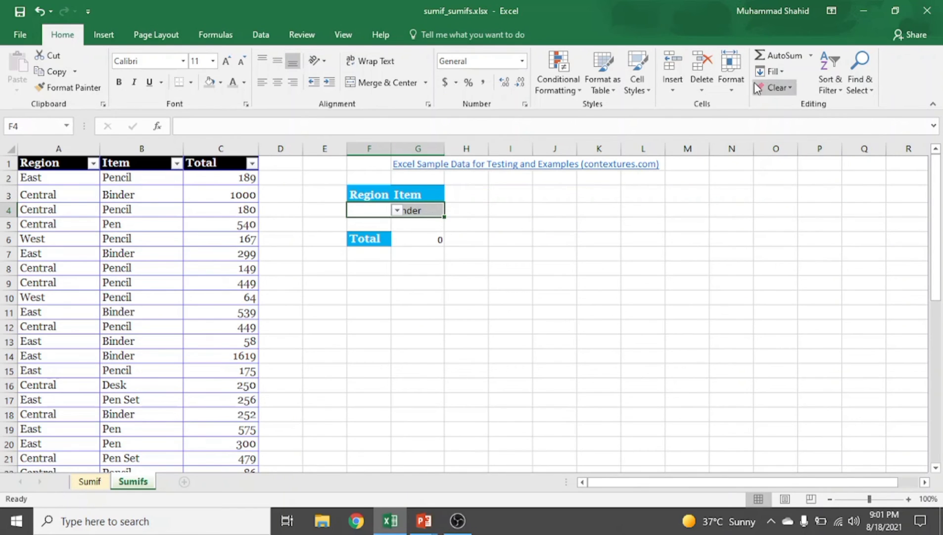
pyautogui.click(781, 88)
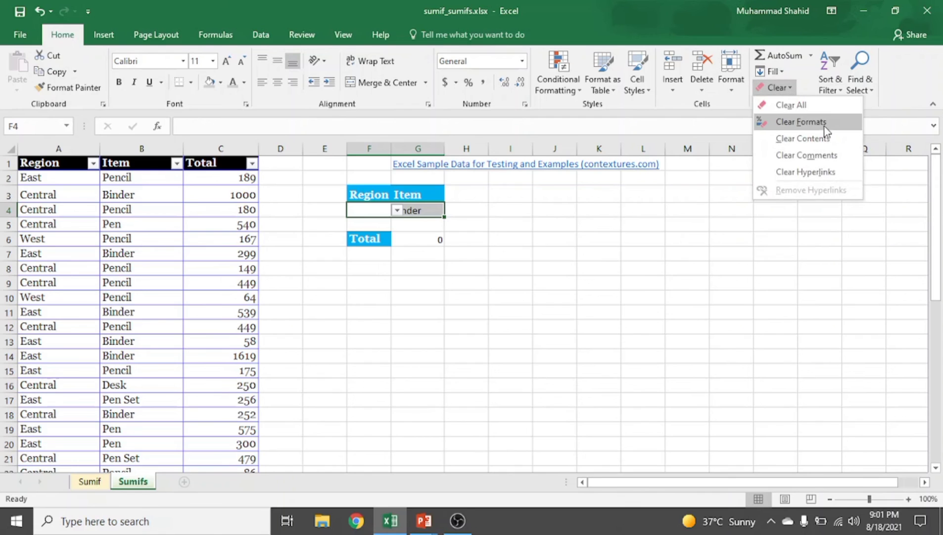
pyautogui.click(824, 105)
pyautogui.click(385, 222)
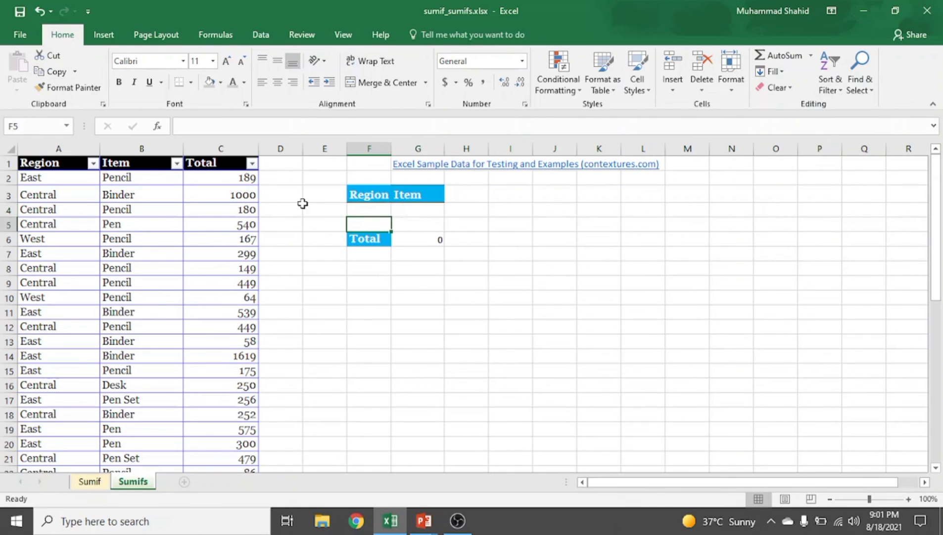
pyautogui.click(389, 213)
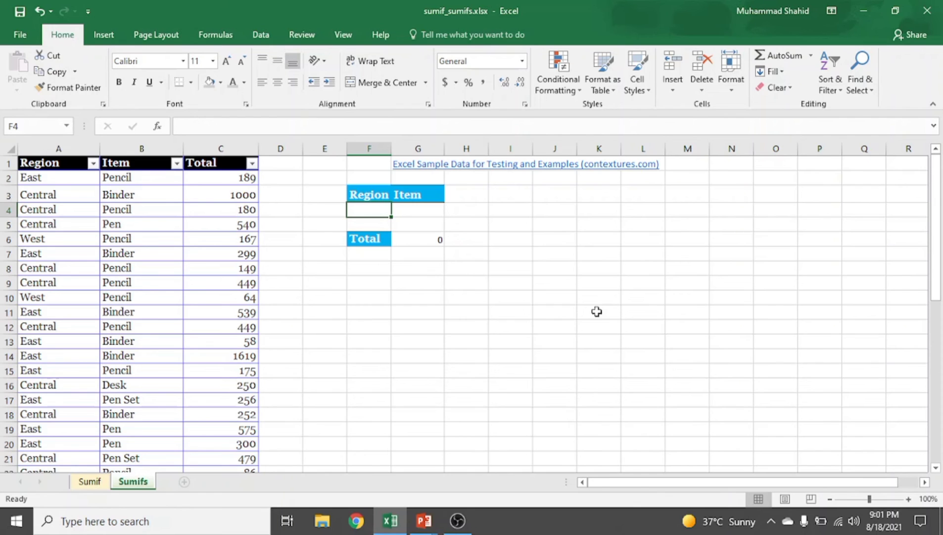
pyautogui.click(249, 36)
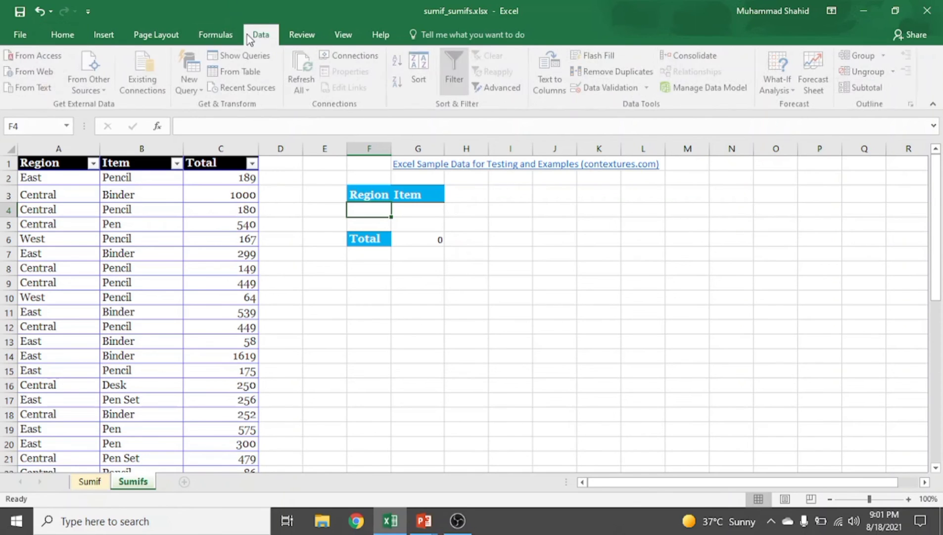
pyautogui.click(625, 91)
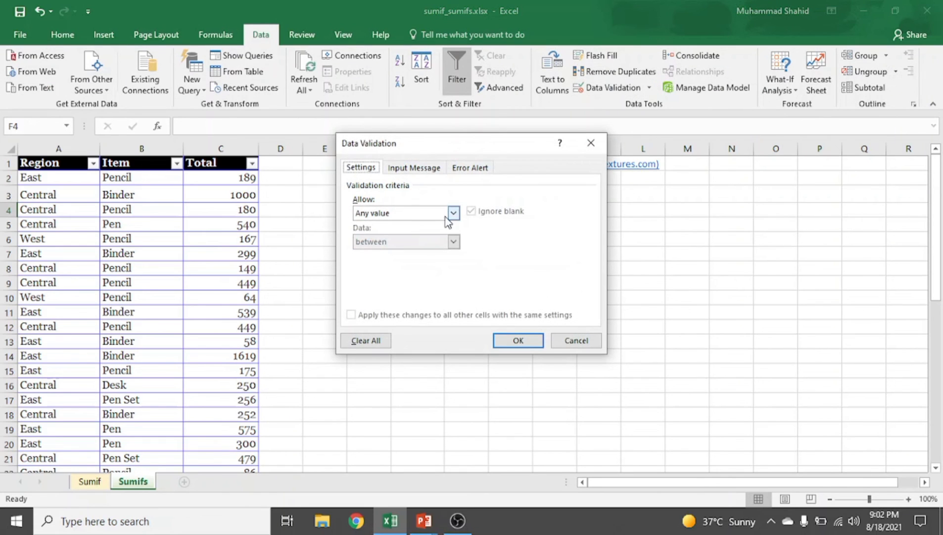
pyautogui.click(453, 213)
pyautogui.click(414, 251)
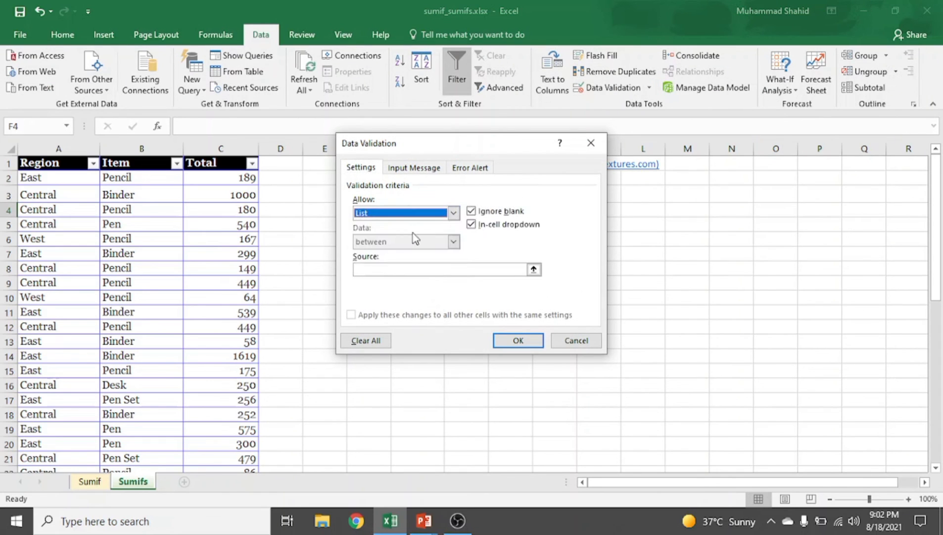
pyautogui.click(504, 270)
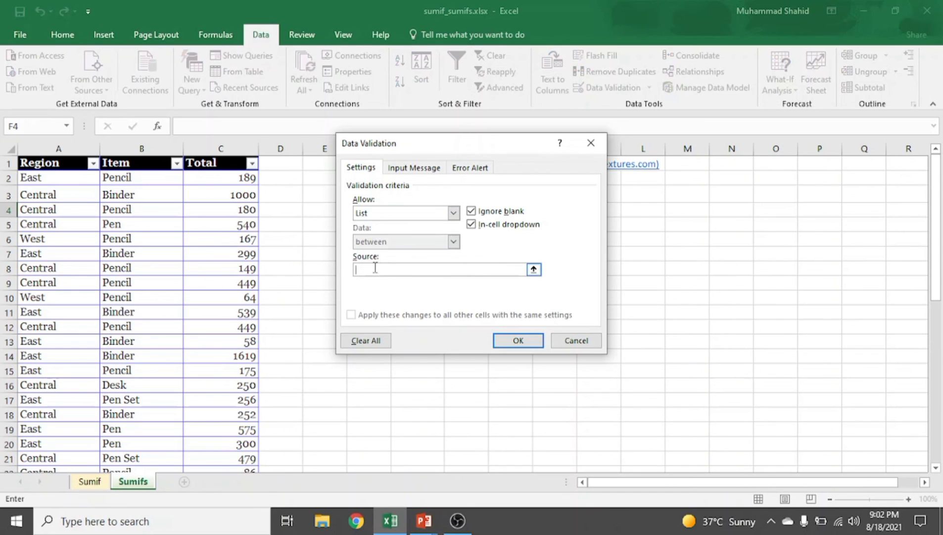
pyautogui.moveTo(500, 135); pyautogui.dragTo(781, 112)
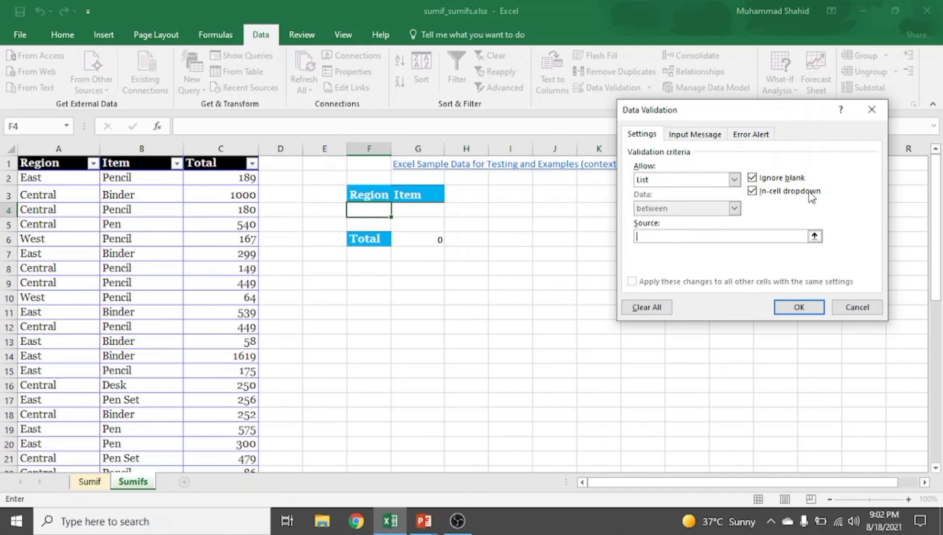
pyautogui.click(636, 237)
pyautogui.click(865, 308)
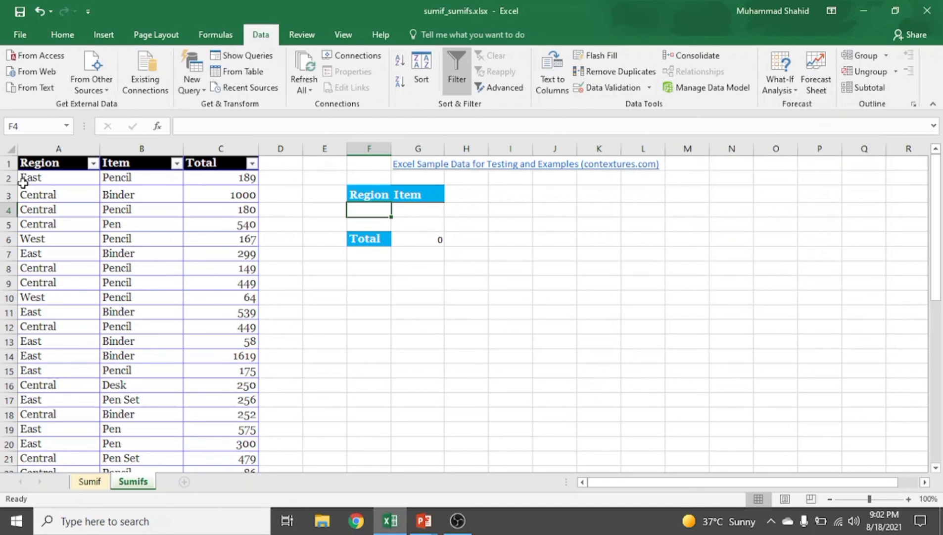
# Copy the Region values in A2:A44 and paste them into column M starting at M3.
pyautogui.moveTo(32, 177); pyautogui.dragTo(61, 382)
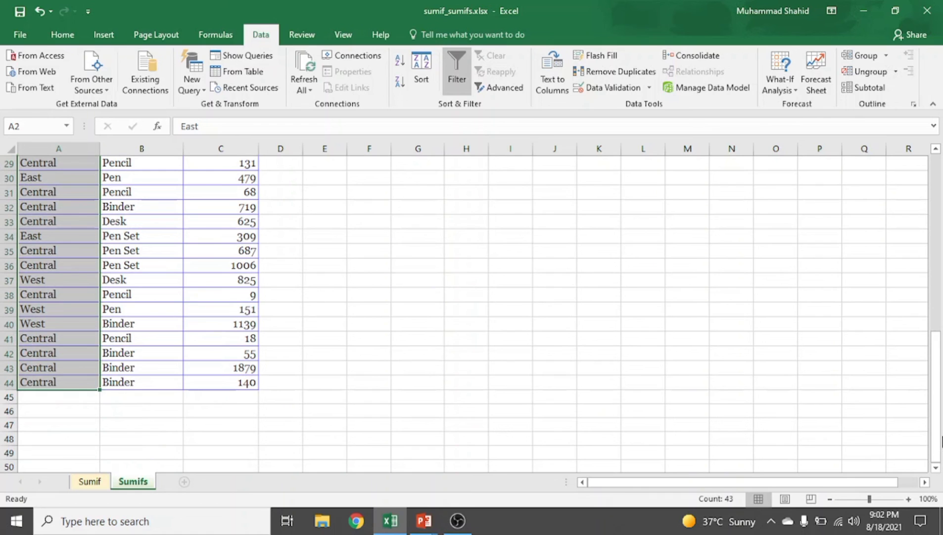
pyautogui.hotkey('ctrl', 'c')
pyautogui.scroll(10, 942, 441)
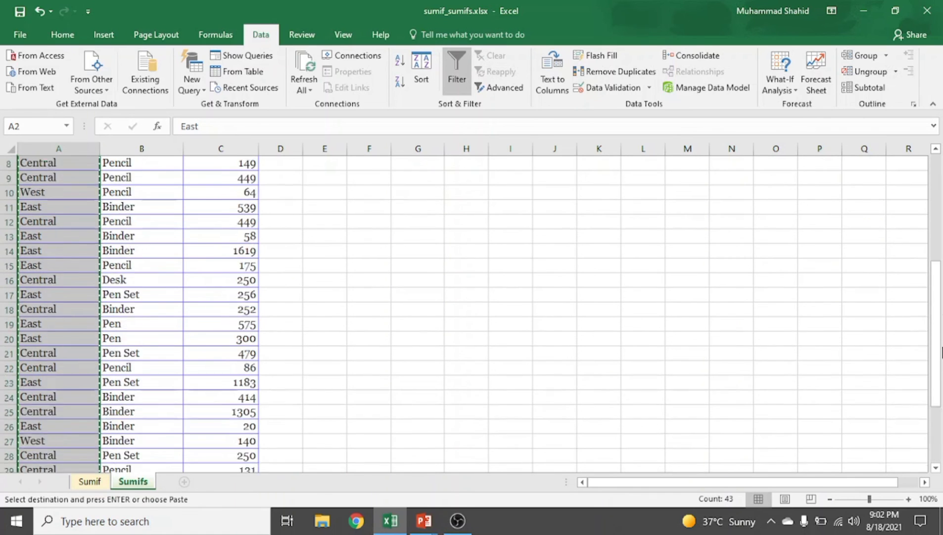
pyautogui.click(692, 193)
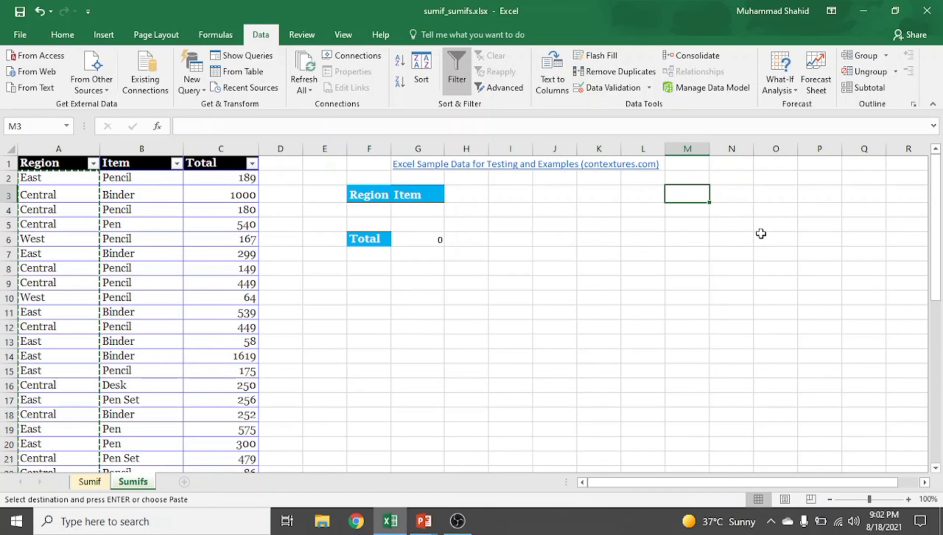
pyautogui.hotkey('ctrl', 'v')
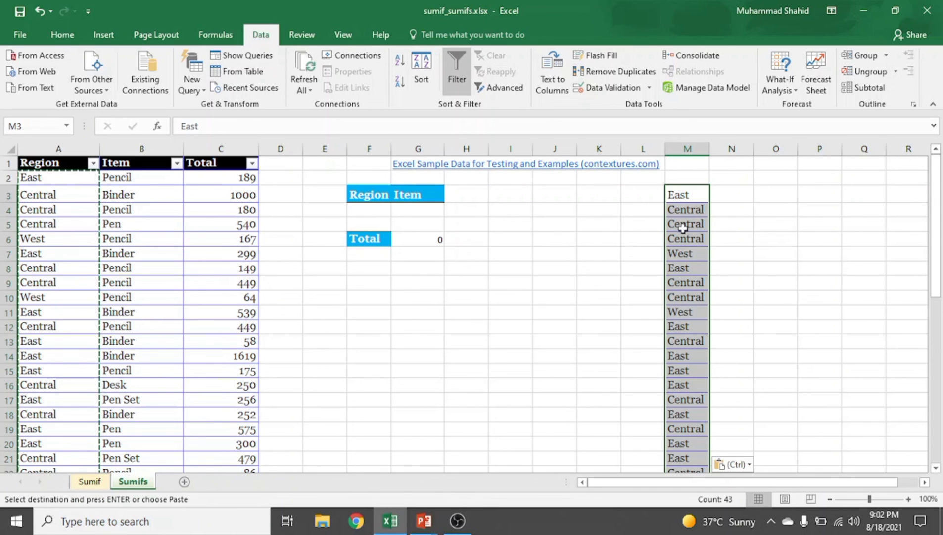
# Remove the duplicate values from the copied Region list in column M, treating it as having no header.
pyautogui.scroll(-3, 694, 353)
pyautogui.scroll(2, 688, 362)
pyautogui.scroll(1, 688, 361)
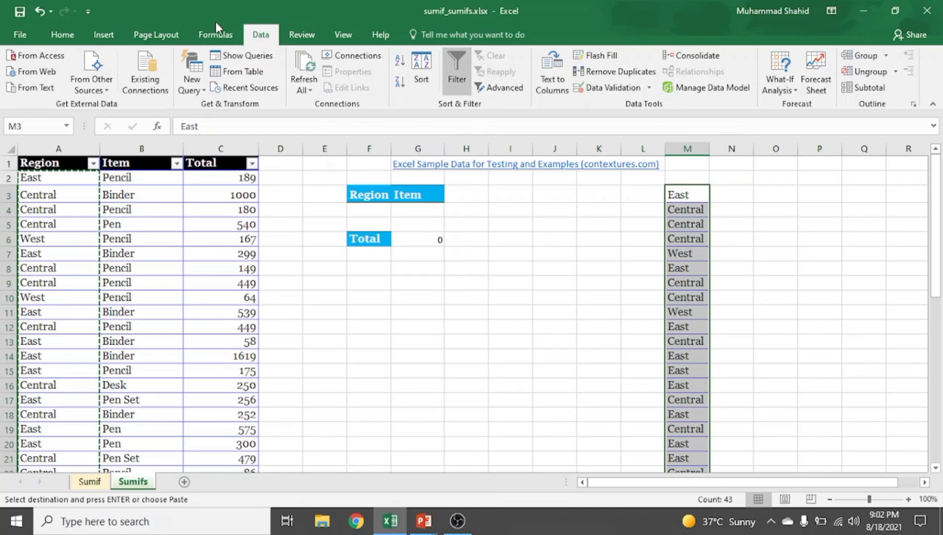
pyautogui.click(620, 75)
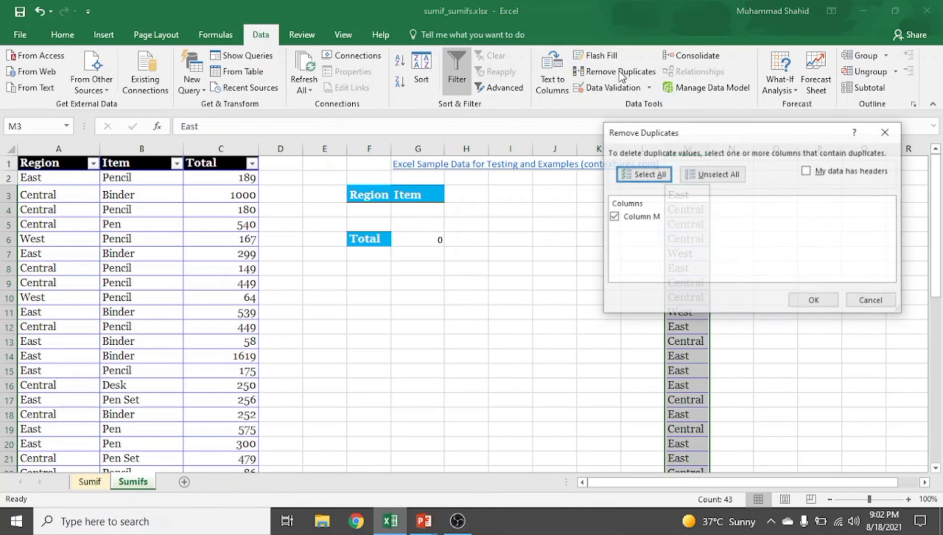
pyautogui.click(816, 303)
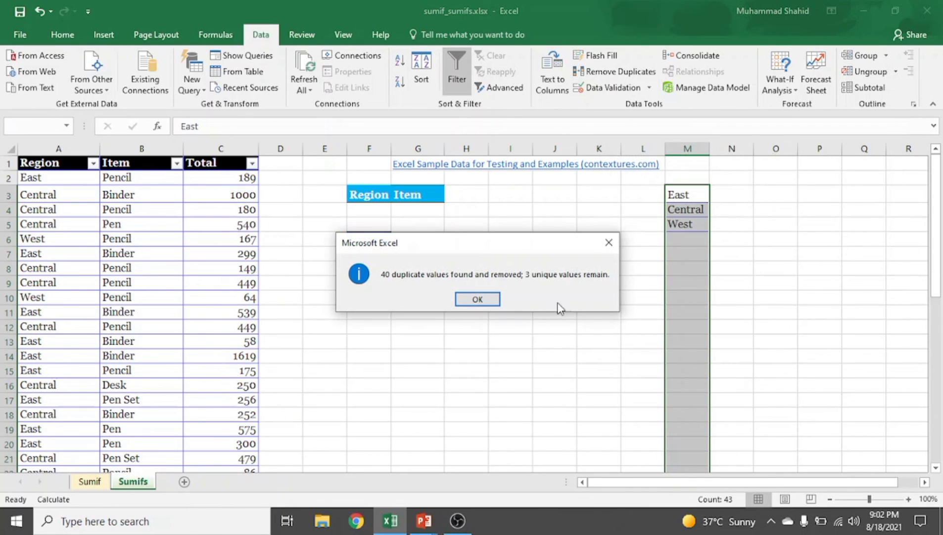
pyautogui.click(477, 299)
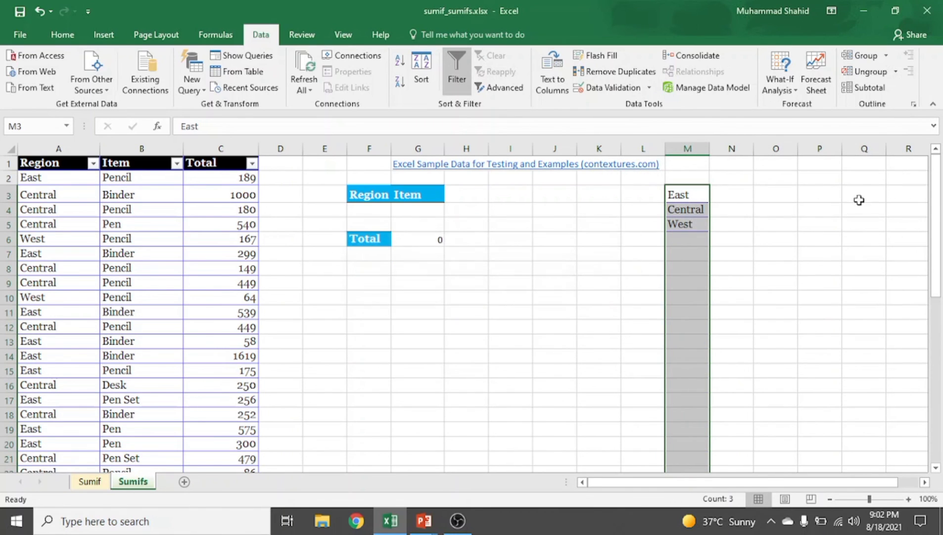
pyautogui.click(706, 222)
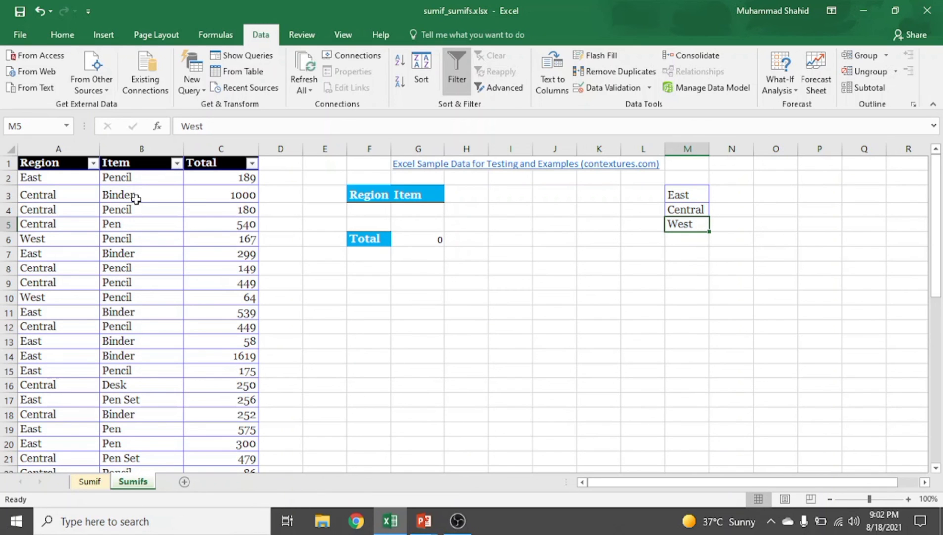
# Copy the Item values in B2:B44 and paste them into column O starting at O3.
pyautogui.moveTo(143, 177); pyautogui.dragTo(124, 440)
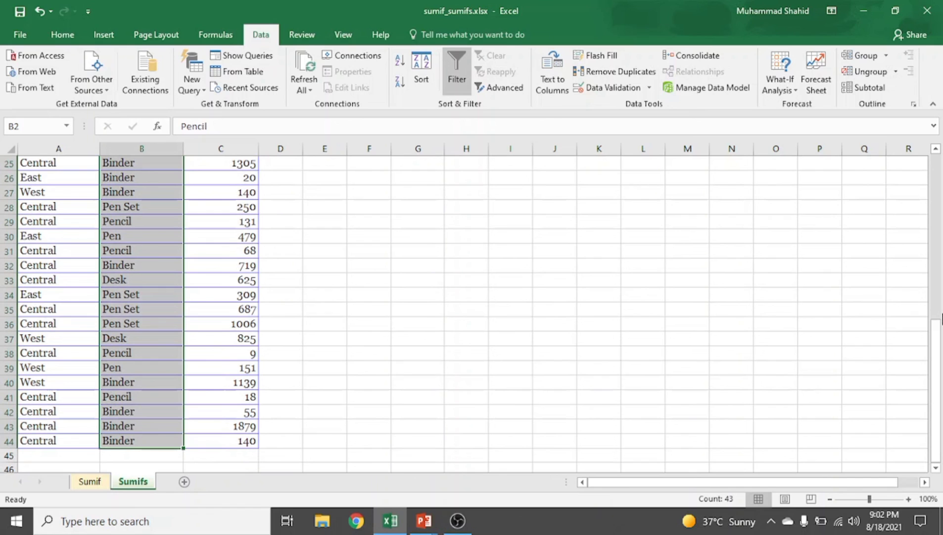
pyautogui.hotkey('ctrl', 'c')
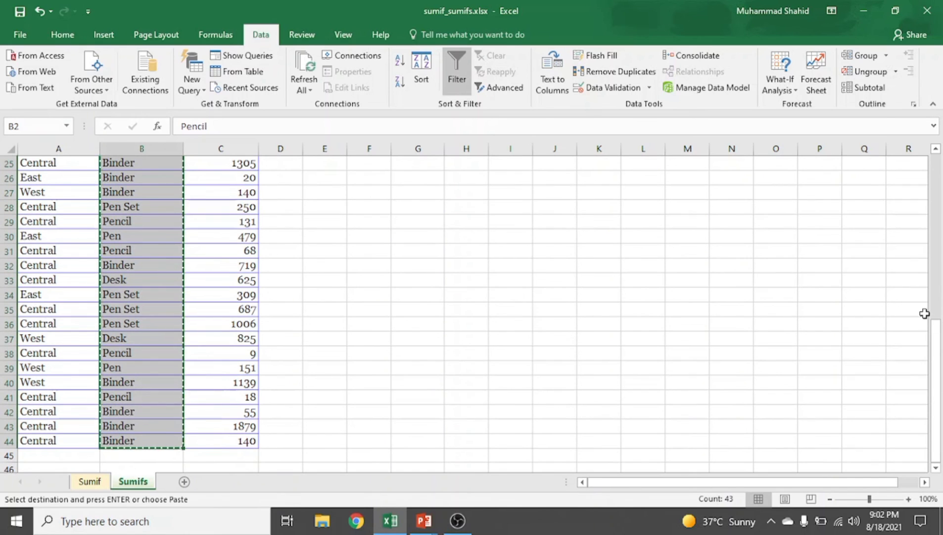
pyautogui.scroll(8, 927, 311)
pyautogui.click(738, 193)
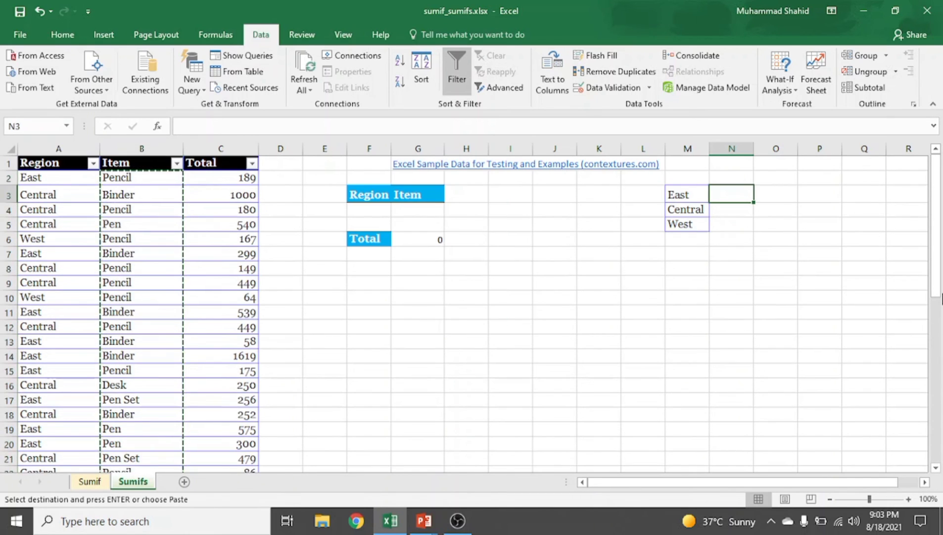
pyautogui.press('Right')
pyautogui.hotkey('ctrl', 'v')
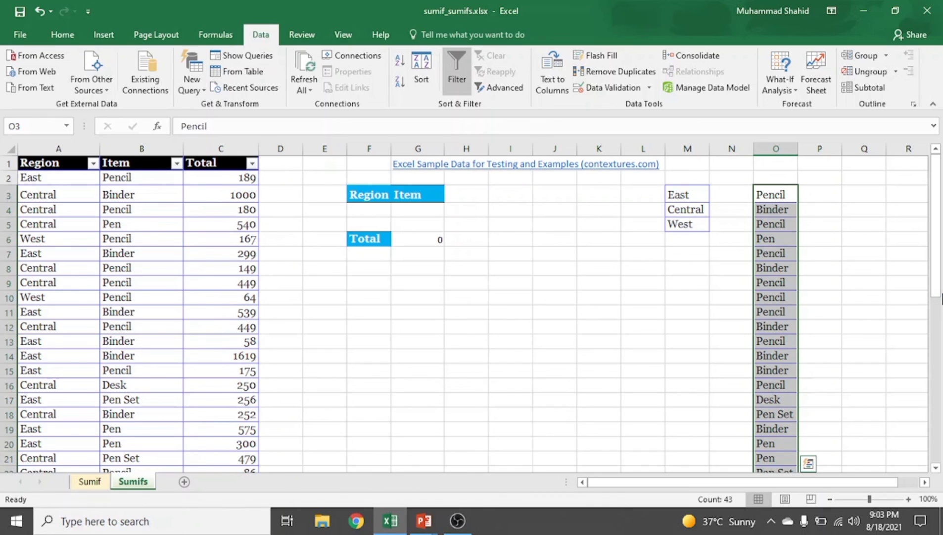
# Remove the duplicate values from the copied Item list in column O, treating it as having no header.
pyautogui.click(619, 71)
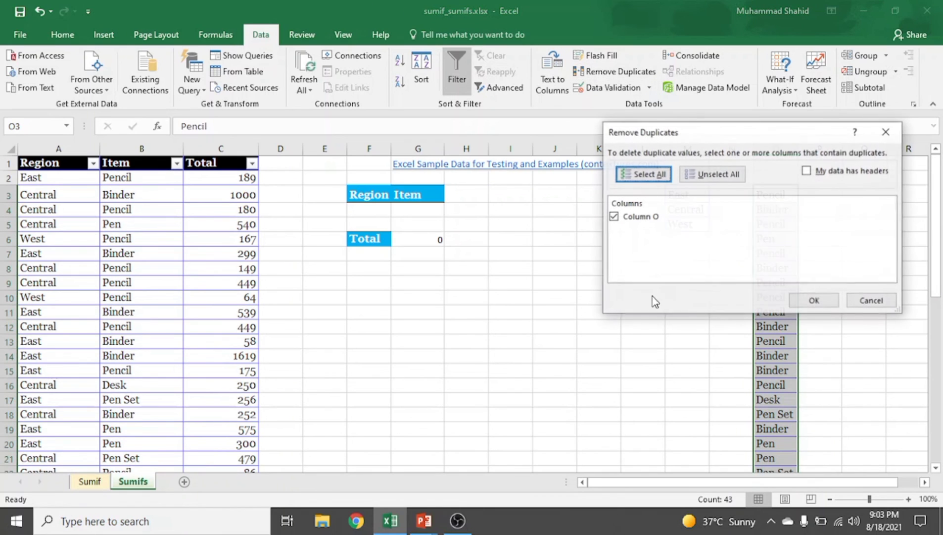
pyautogui.click(814, 300)
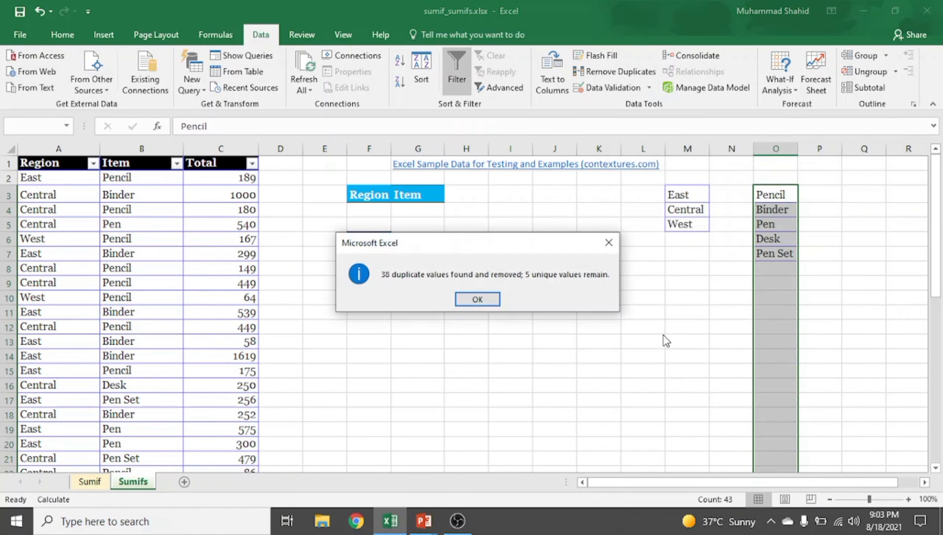
pyautogui.click(483, 301)
pyautogui.click(745, 300)
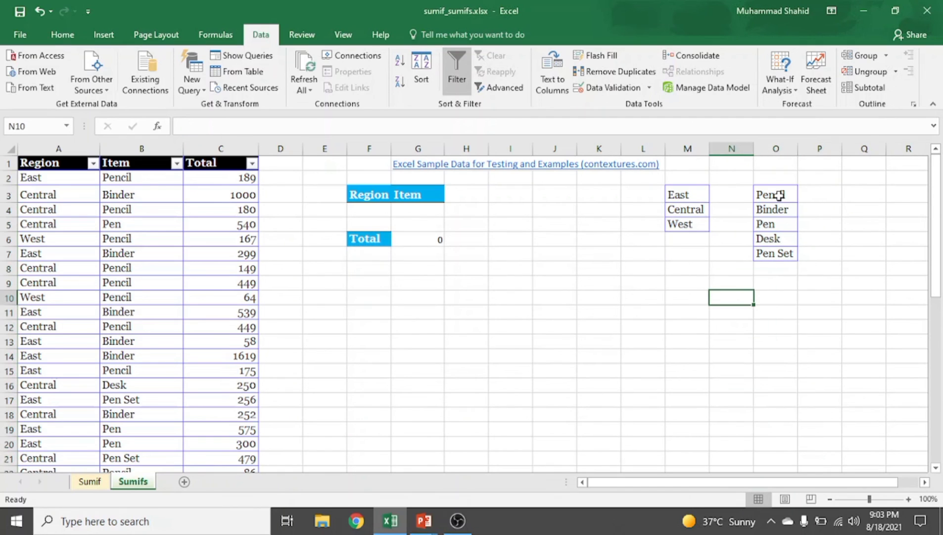
pyautogui.click(777, 195)
pyautogui.moveTo(776, 217)
pyautogui.mouseDown()
pyautogui.moveTo(774, 263)
pyautogui.moveTo(771, 247)
pyautogui.mouseUp()
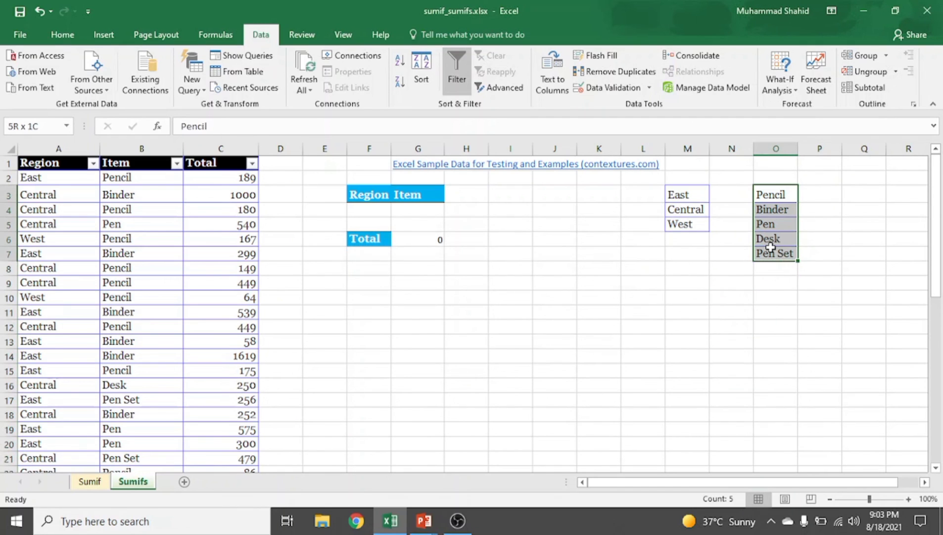
pyautogui.click(764, 283)
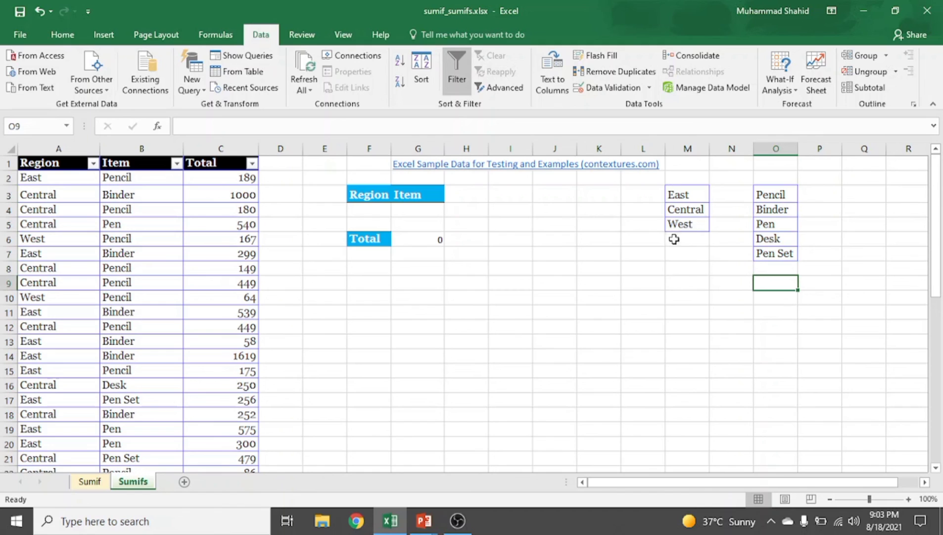
pyautogui.click(367, 210)
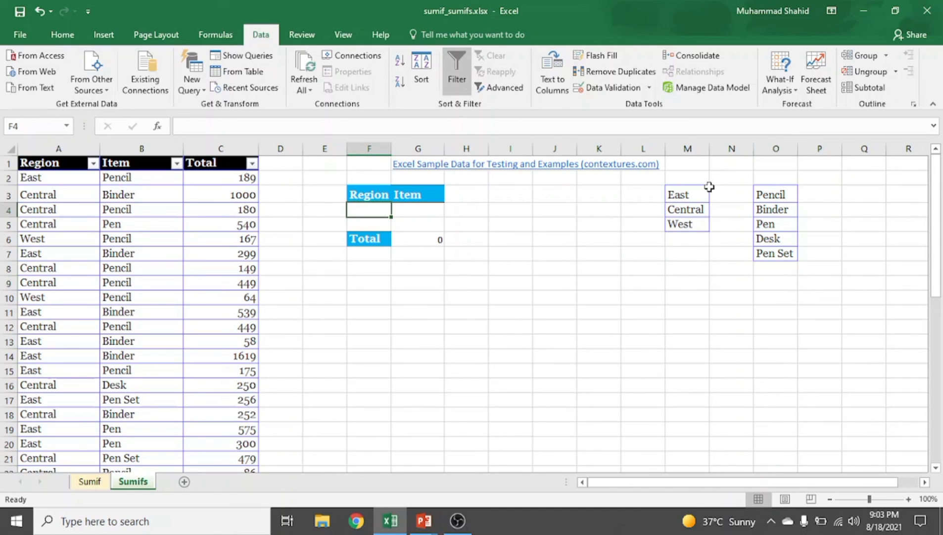
pyautogui.moveTo(692, 197); pyautogui.dragTo(688, 240)
pyautogui.click(422, 212)
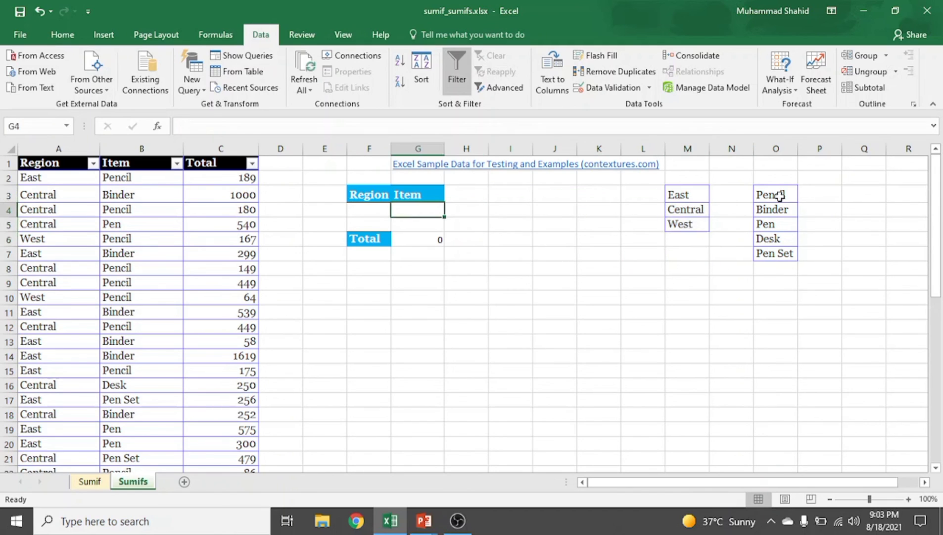
pyautogui.moveTo(779, 196); pyautogui.dragTo(780, 296)
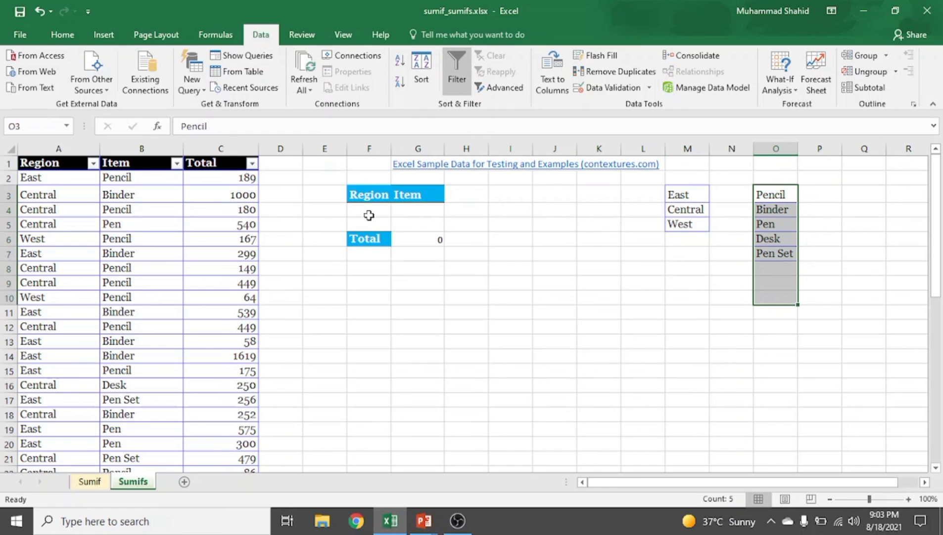
# Add list data validation to the Region criterion cell F4 with the unique regions in M3:M5 as its source.
pyautogui.click(369, 212)
pyautogui.click(613, 75)
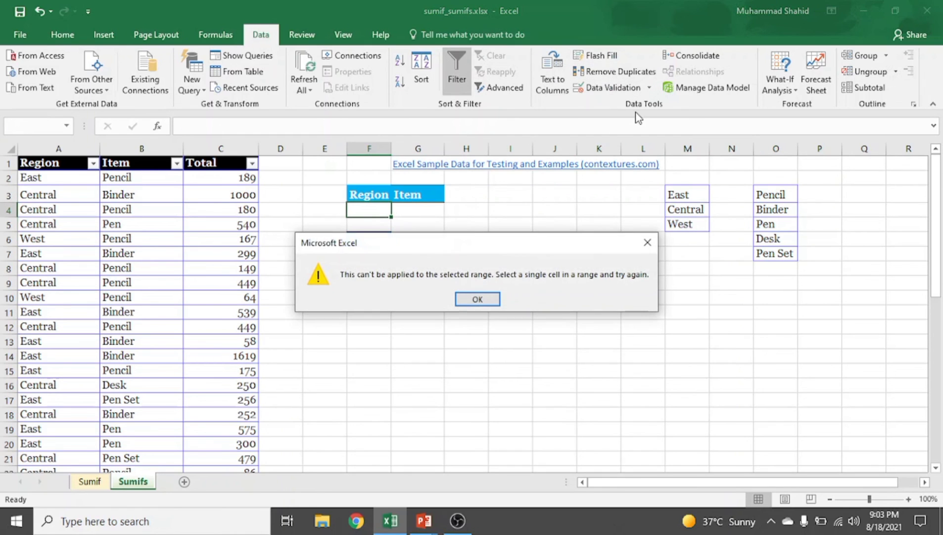
pyautogui.click(647, 242)
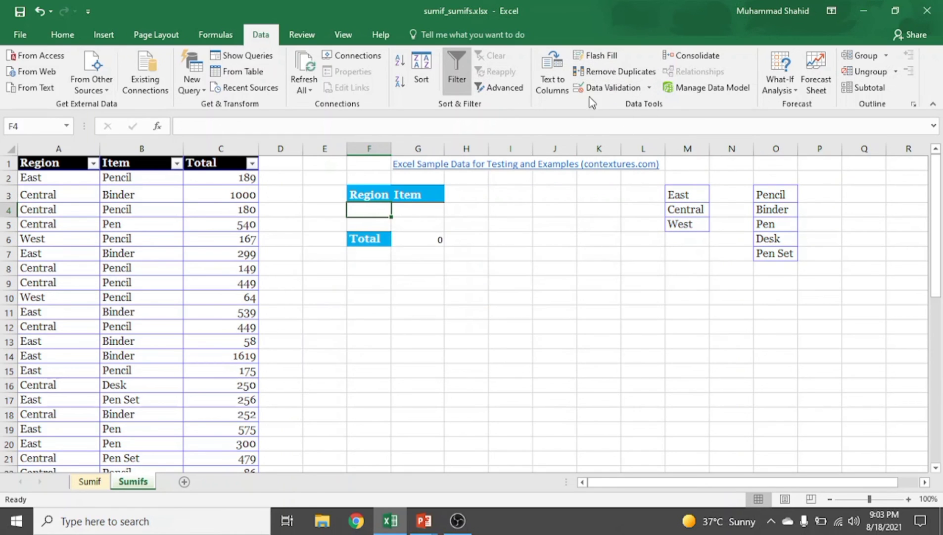
pyautogui.click(602, 90)
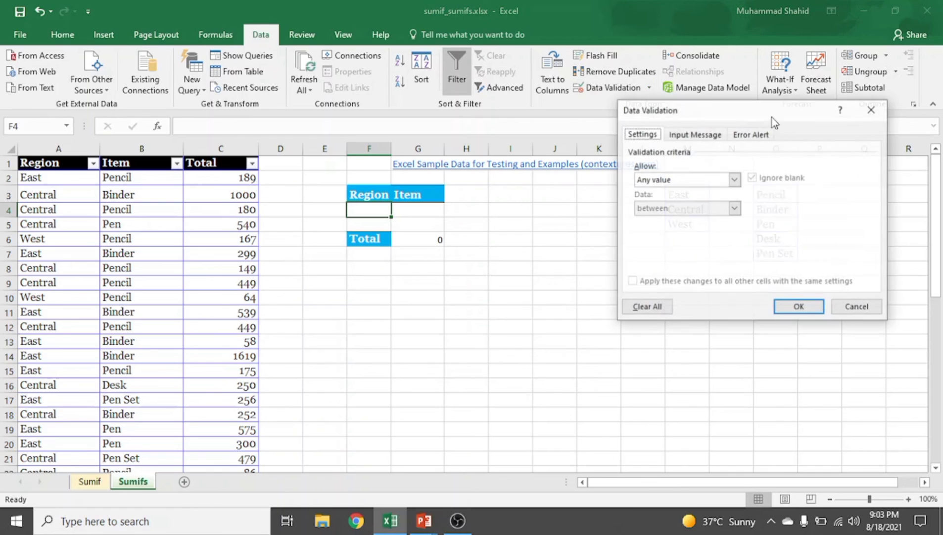
pyautogui.click(735, 181)
pyautogui.click(669, 218)
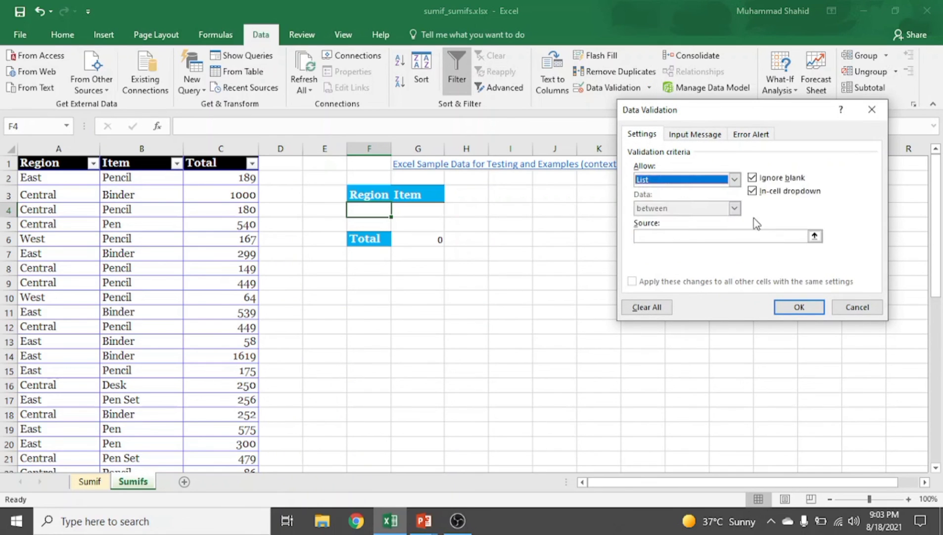
pyautogui.click(815, 236)
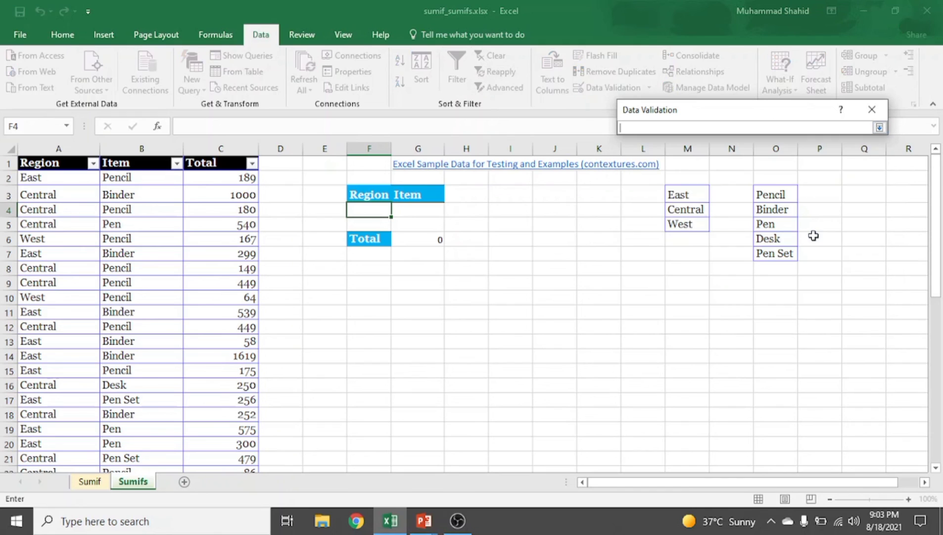
pyautogui.moveTo(688, 193); pyautogui.dragTo(690, 222)
pyautogui.press('Return')
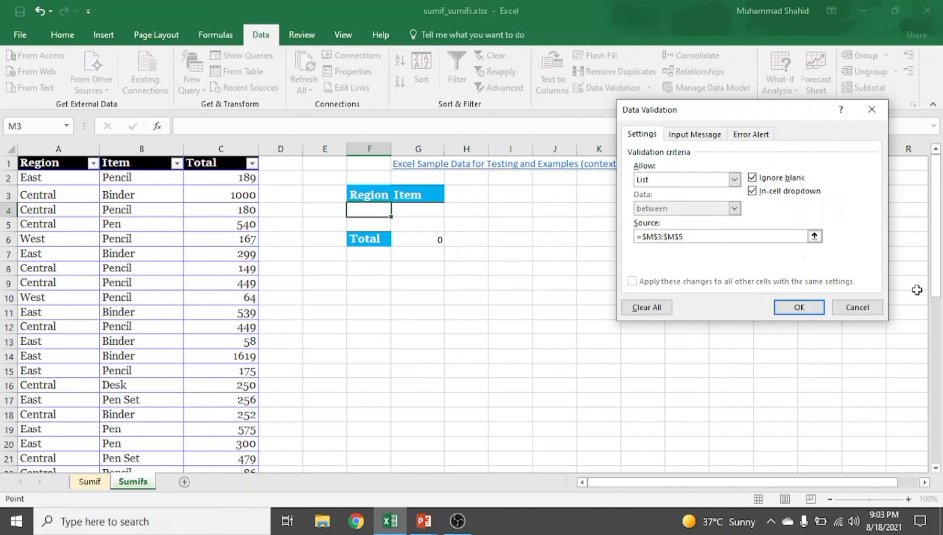
pyautogui.click(798, 307)
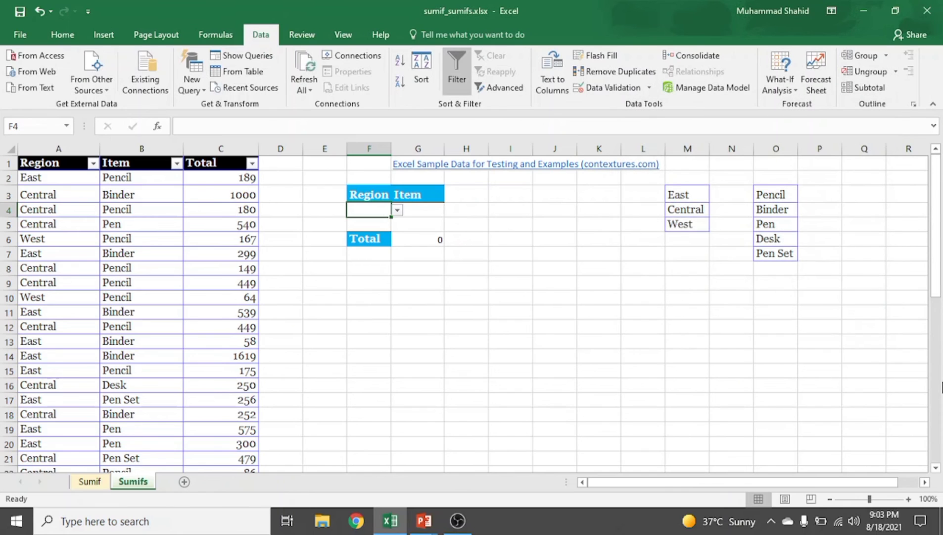
# Add list data validation to the Item criterion cell G4 with the unique items in O3:O7 as its source.
pyautogui.click(419, 211)
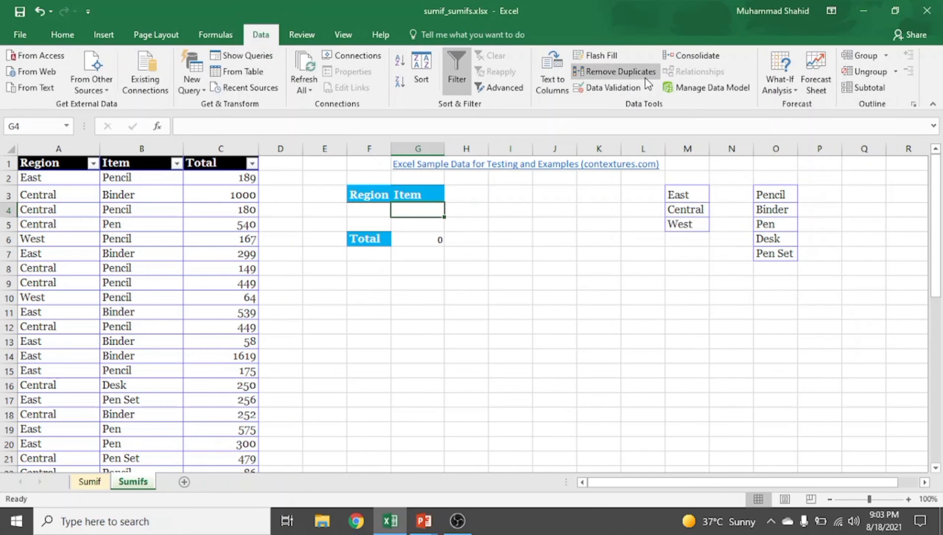
pyautogui.click(623, 94)
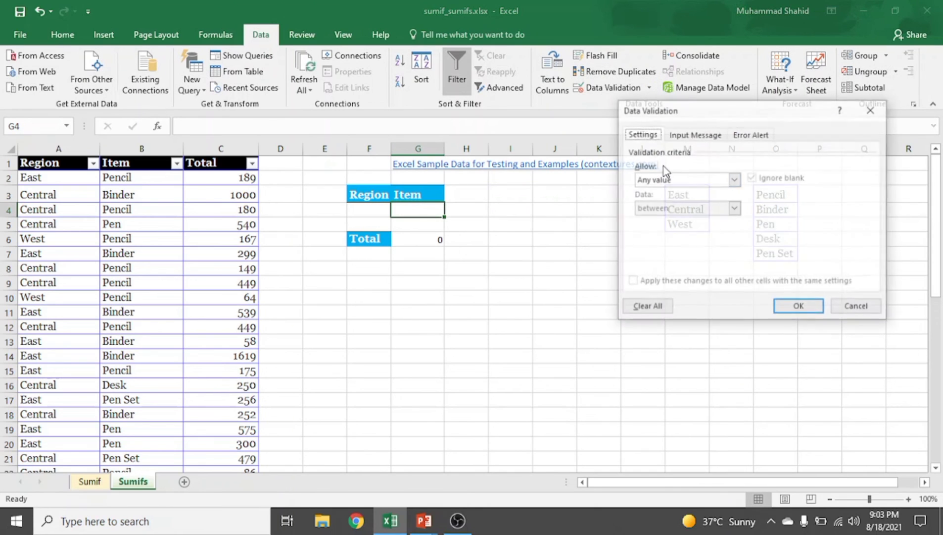
pyautogui.click(736, 184)
pyautogui.click(658, 222)
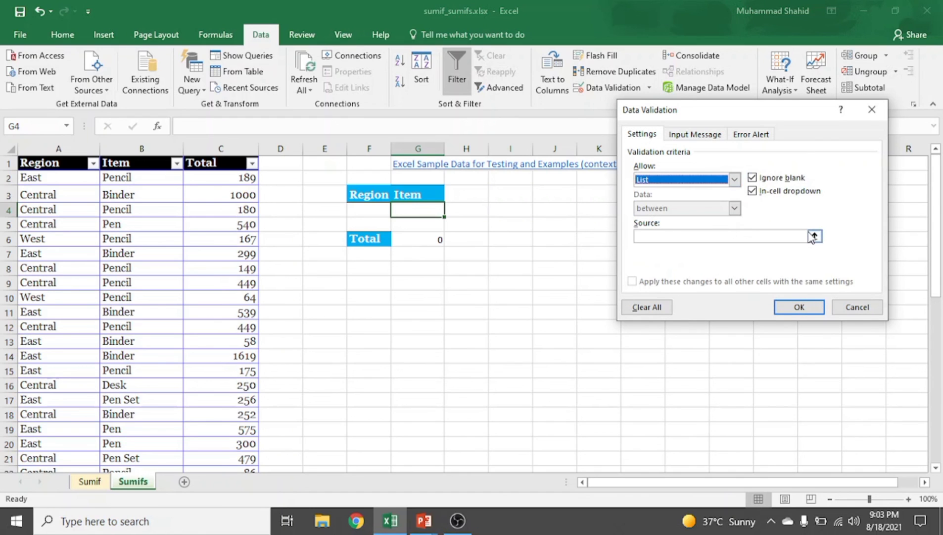
pyautogui.click(815, 237)
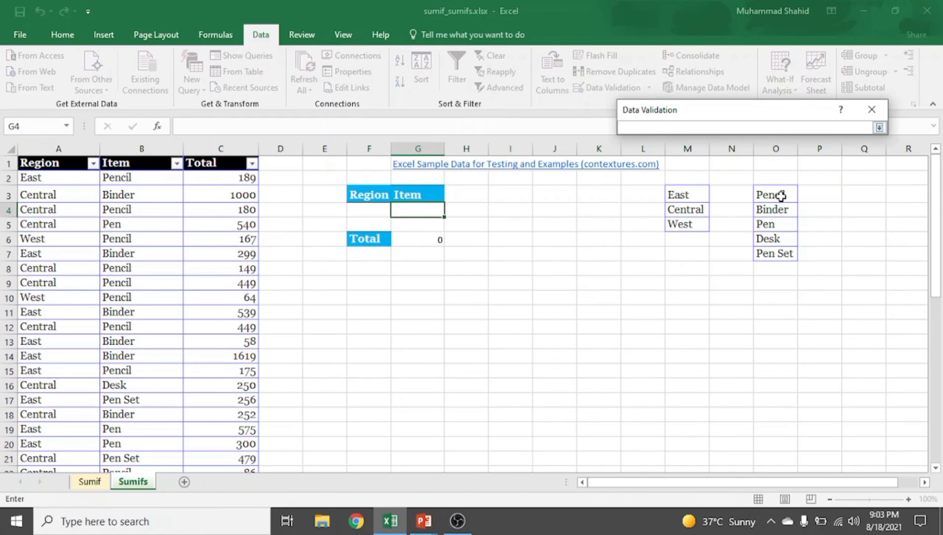
pyautogui.moveTo(781, 196); pyautogui.dragTo(784, 253)
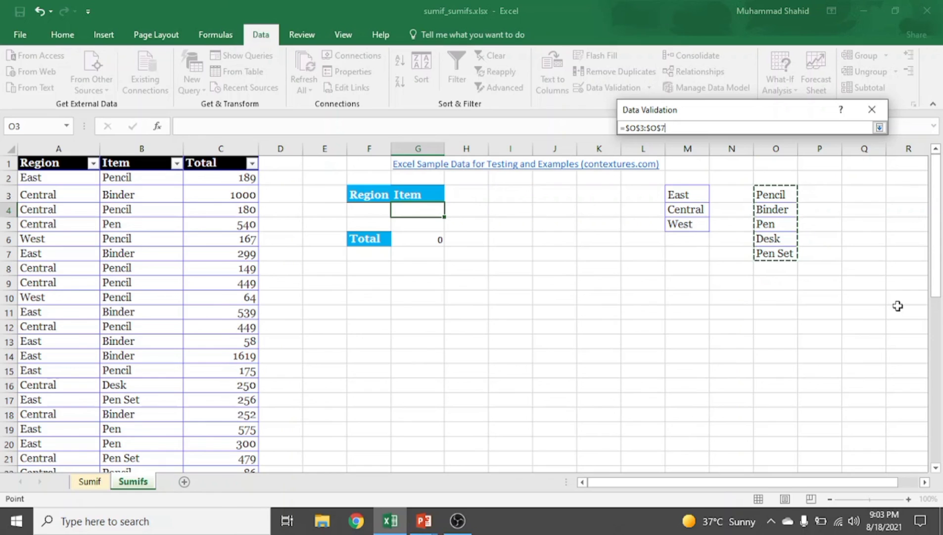
pyautogui.press('Return')
pyautogui.click(798, 306)
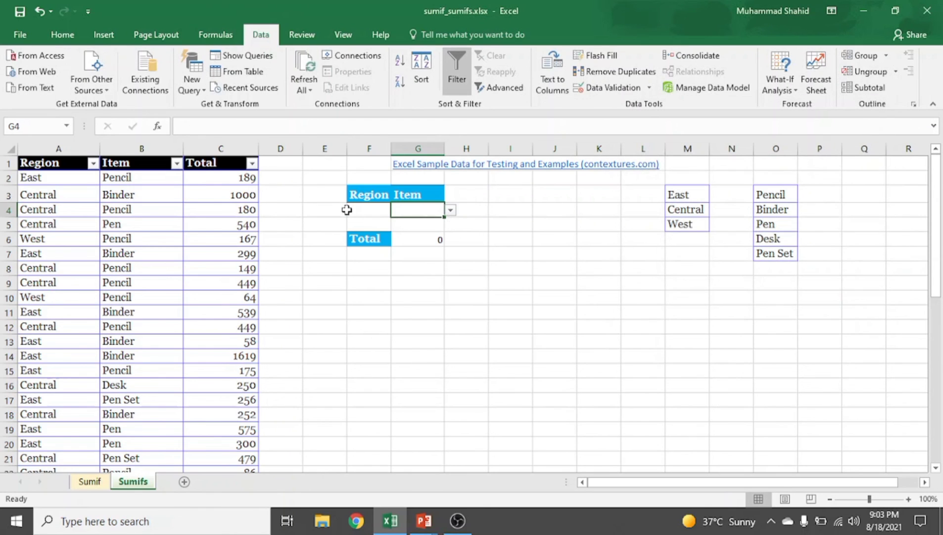
# Choose Central for the Region criterion in F4 and Desk for the Item criterion in G4 from their drop-down lists.
pyautogui.click(368, 212)
pyautogui.click(399, 210)
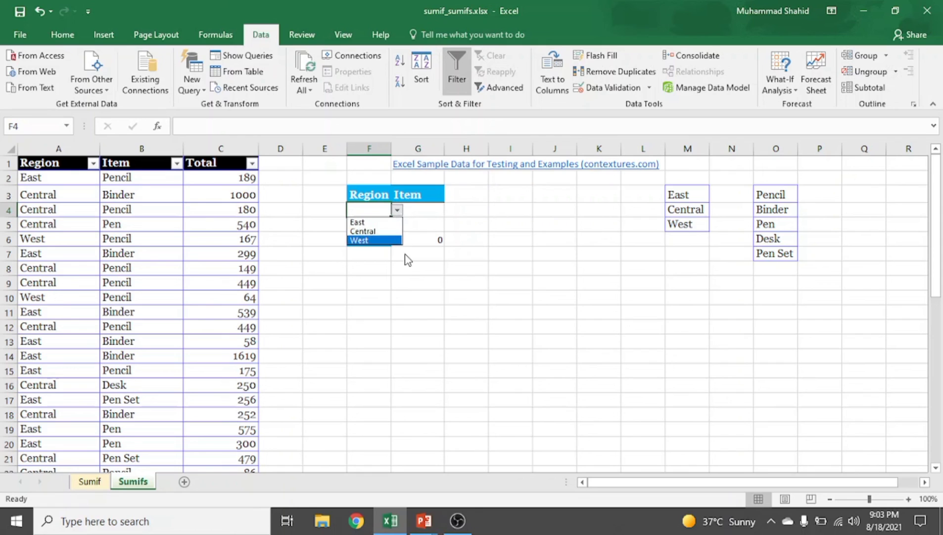
pyautogui.click(363, 230)
pyautogui.click(437, 212)
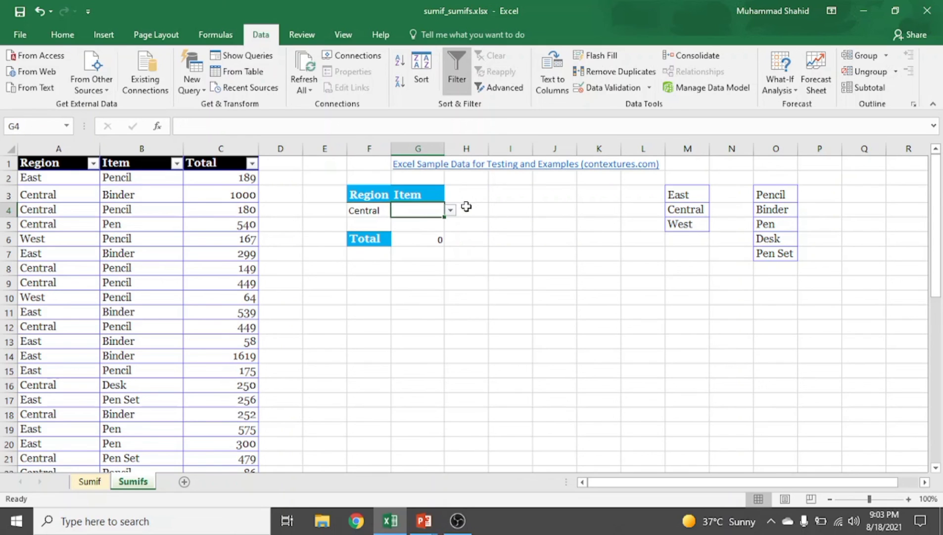
pyautogui.click(451, 210)
pyautogui.click(423, 250)
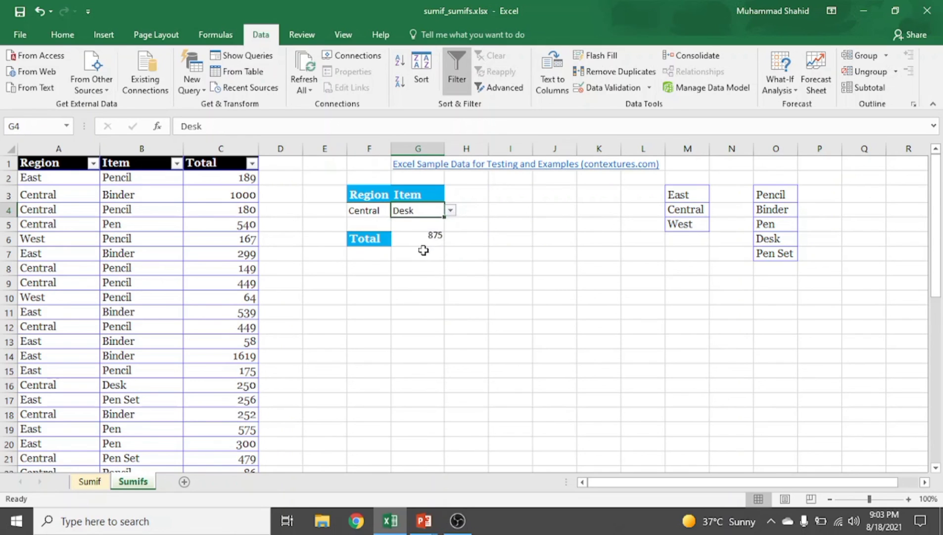
# Change the Item criterion in G4 to Pencil using its drop-down list.
pyautogui.click(451, 210)
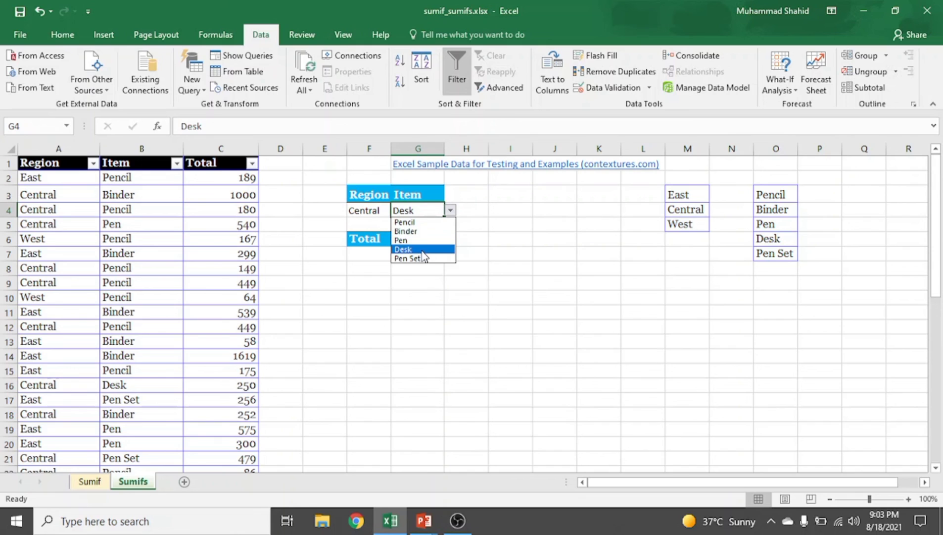
pyautogui.click(418, 222)
pyautogui.click(453, 246)
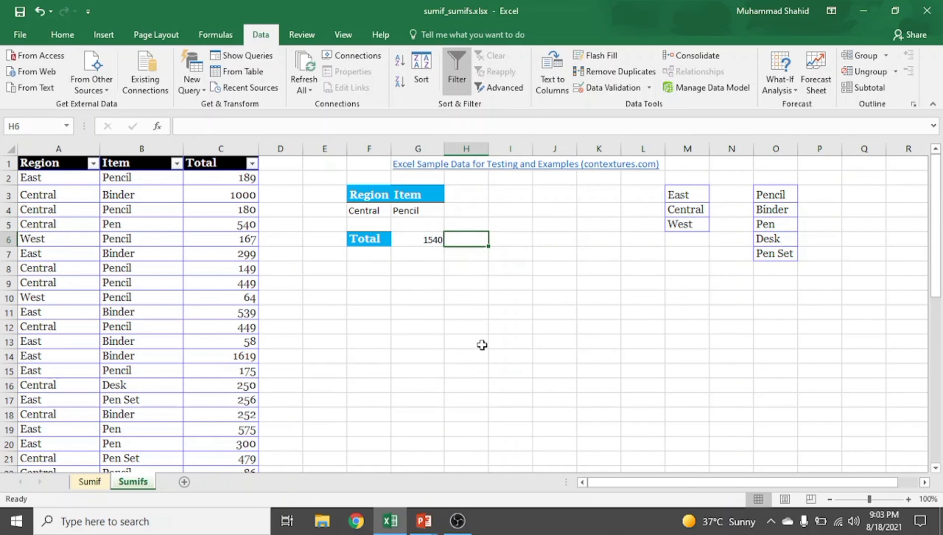
# Minimize the workbook to return to the PowerPoint slide show and advance past the SUMIFS slide.
pyautogui.click(863, 8)
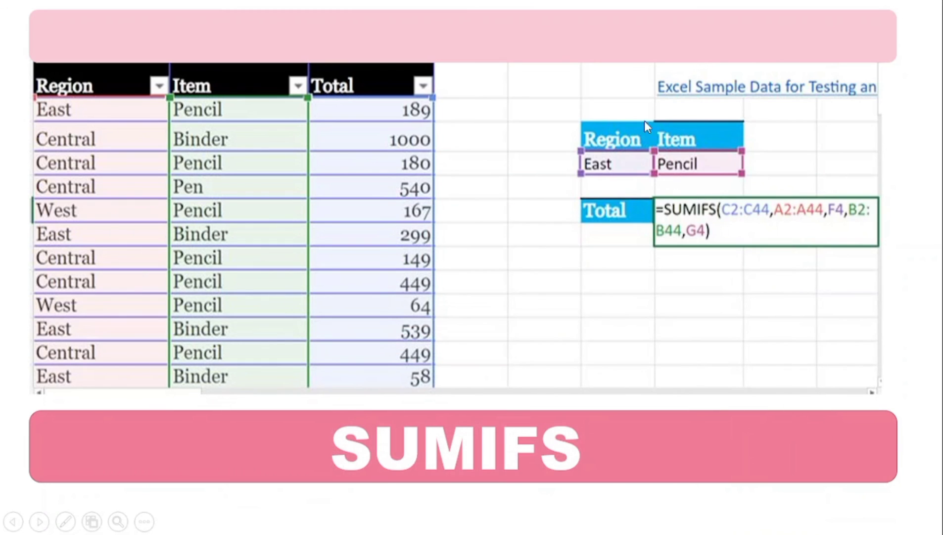
pyautogui.click(502, 293)
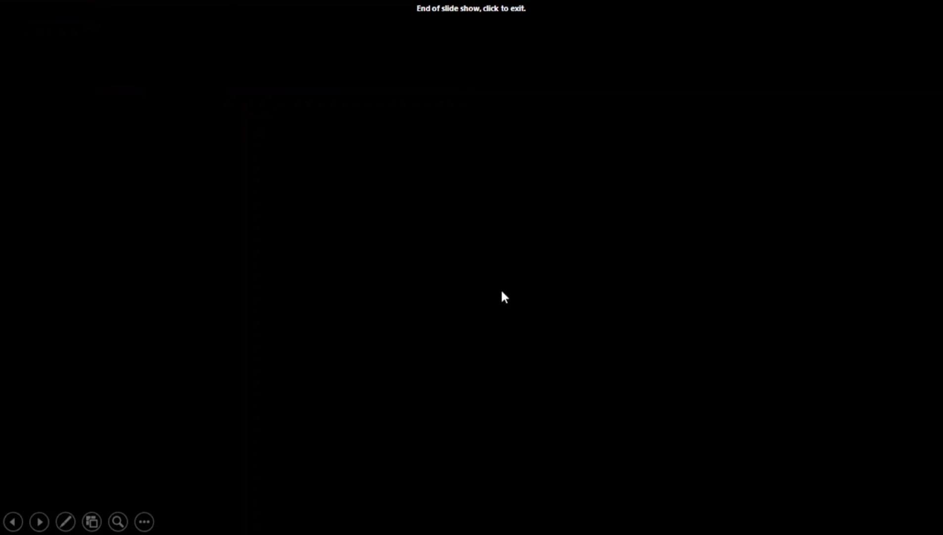